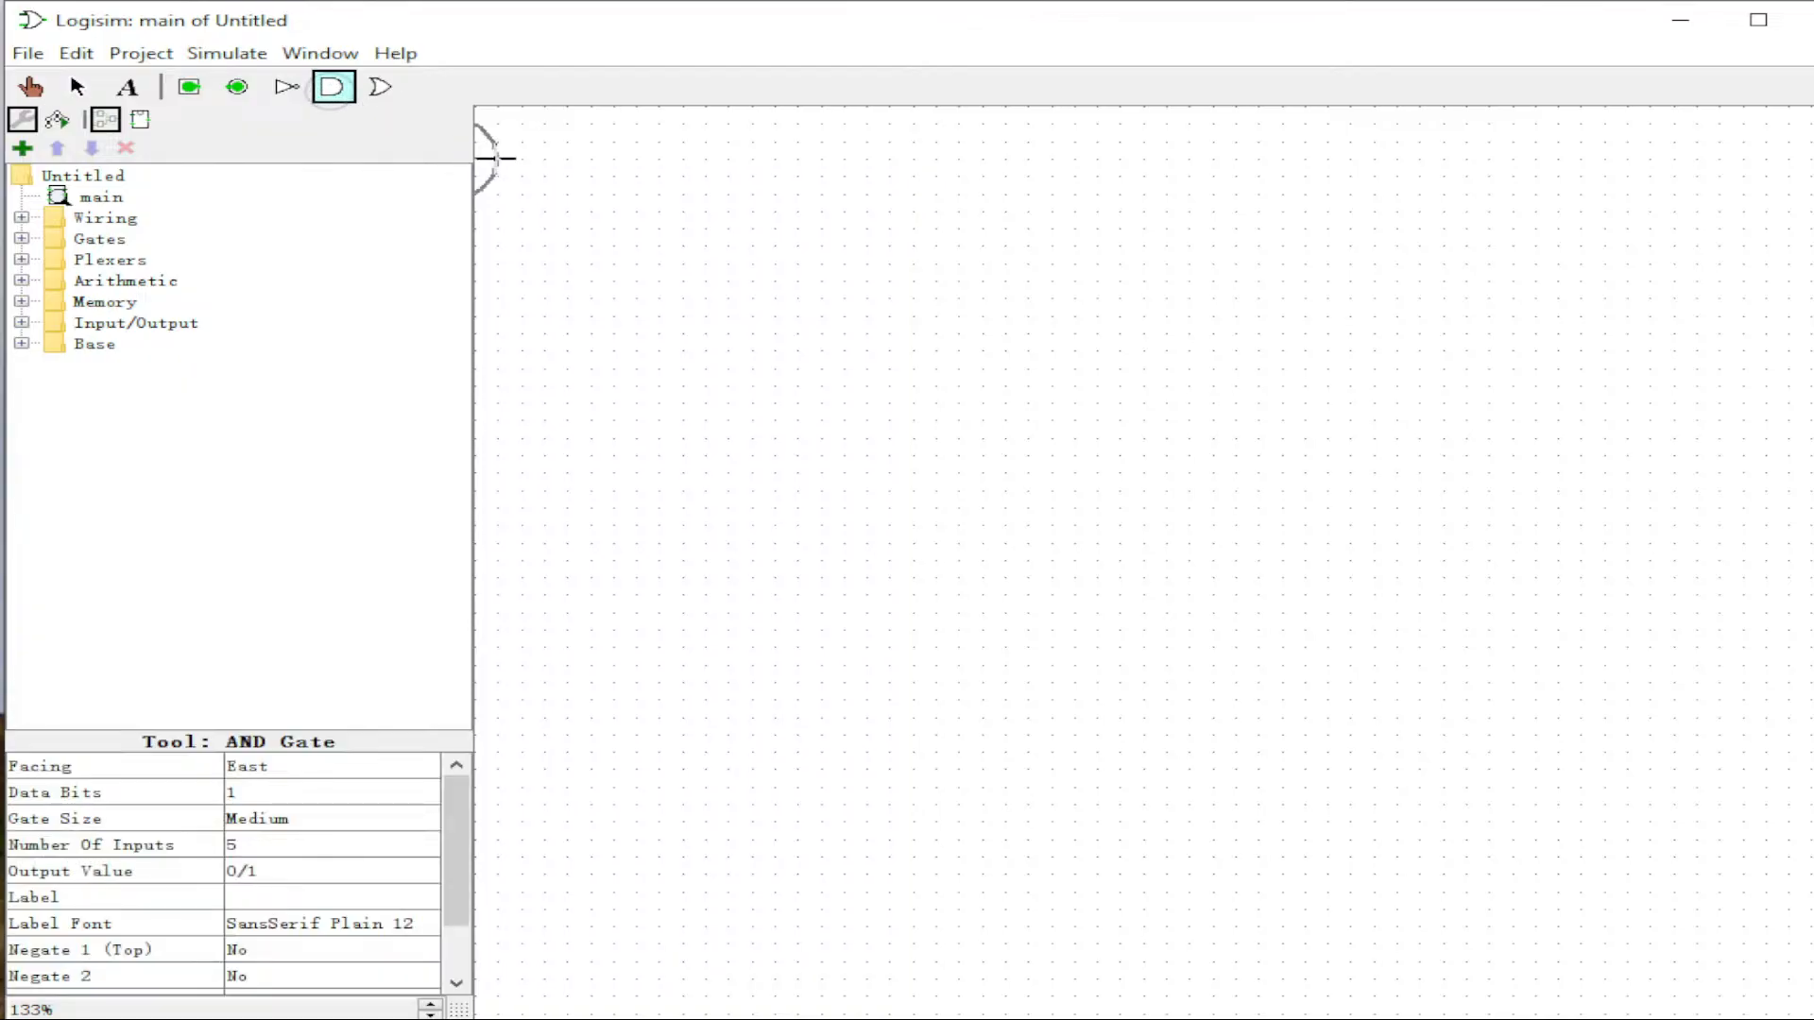
# Step: Place a five-input AND gate and wire one input pin to its top input
pyautogui.click(935, 228)
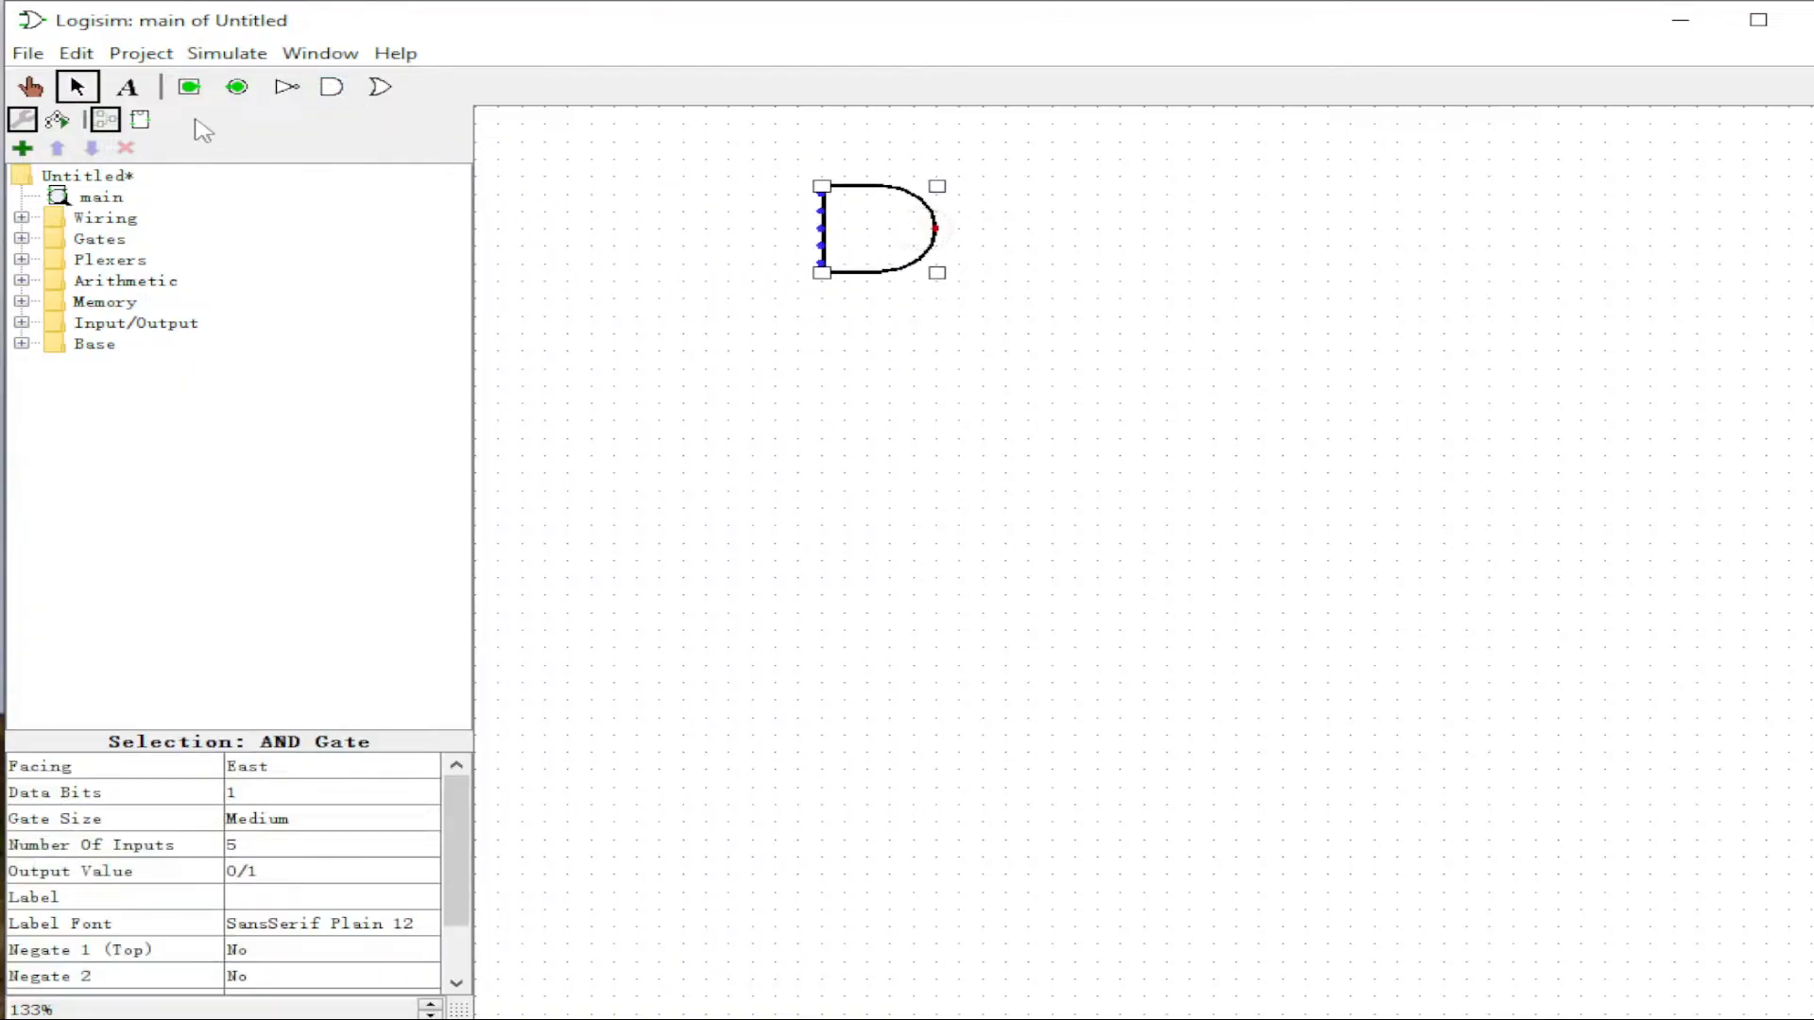
pyautogui.click(189, 87)
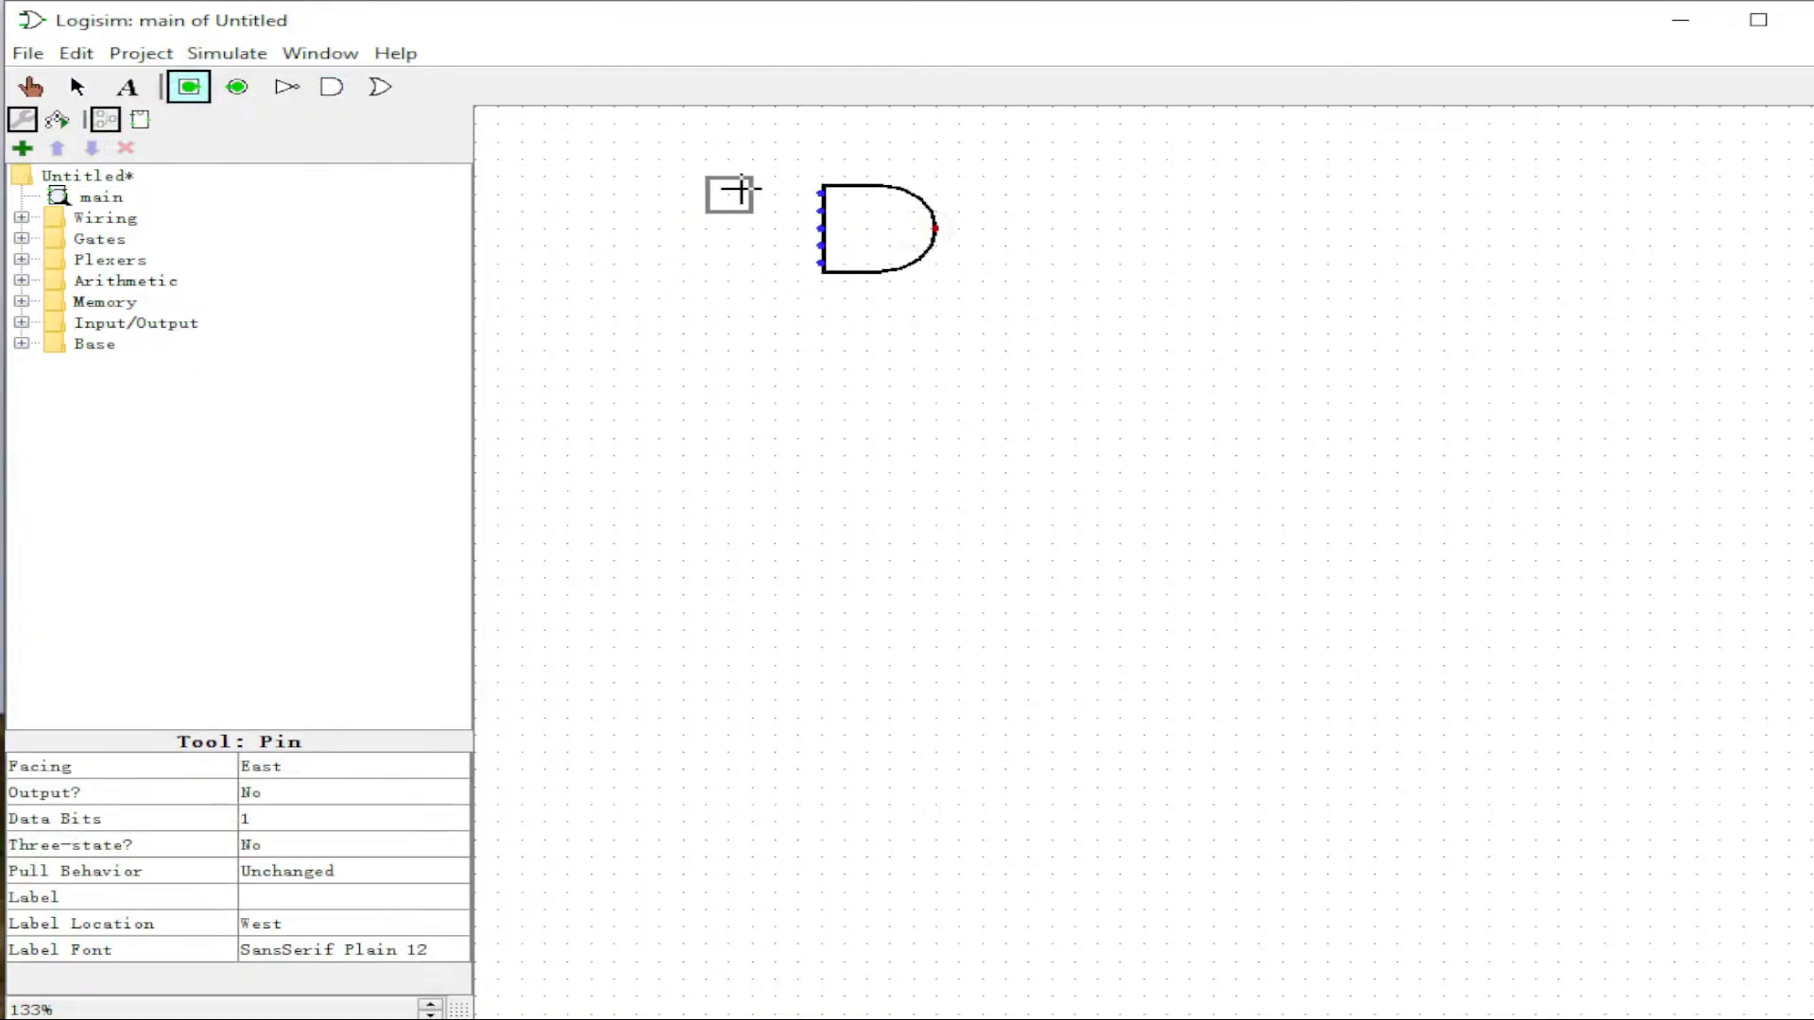
pyautogui.click(742, 189)
pyautogui.moveTo(822, 193); pyautogui.dragTo(753, 194)
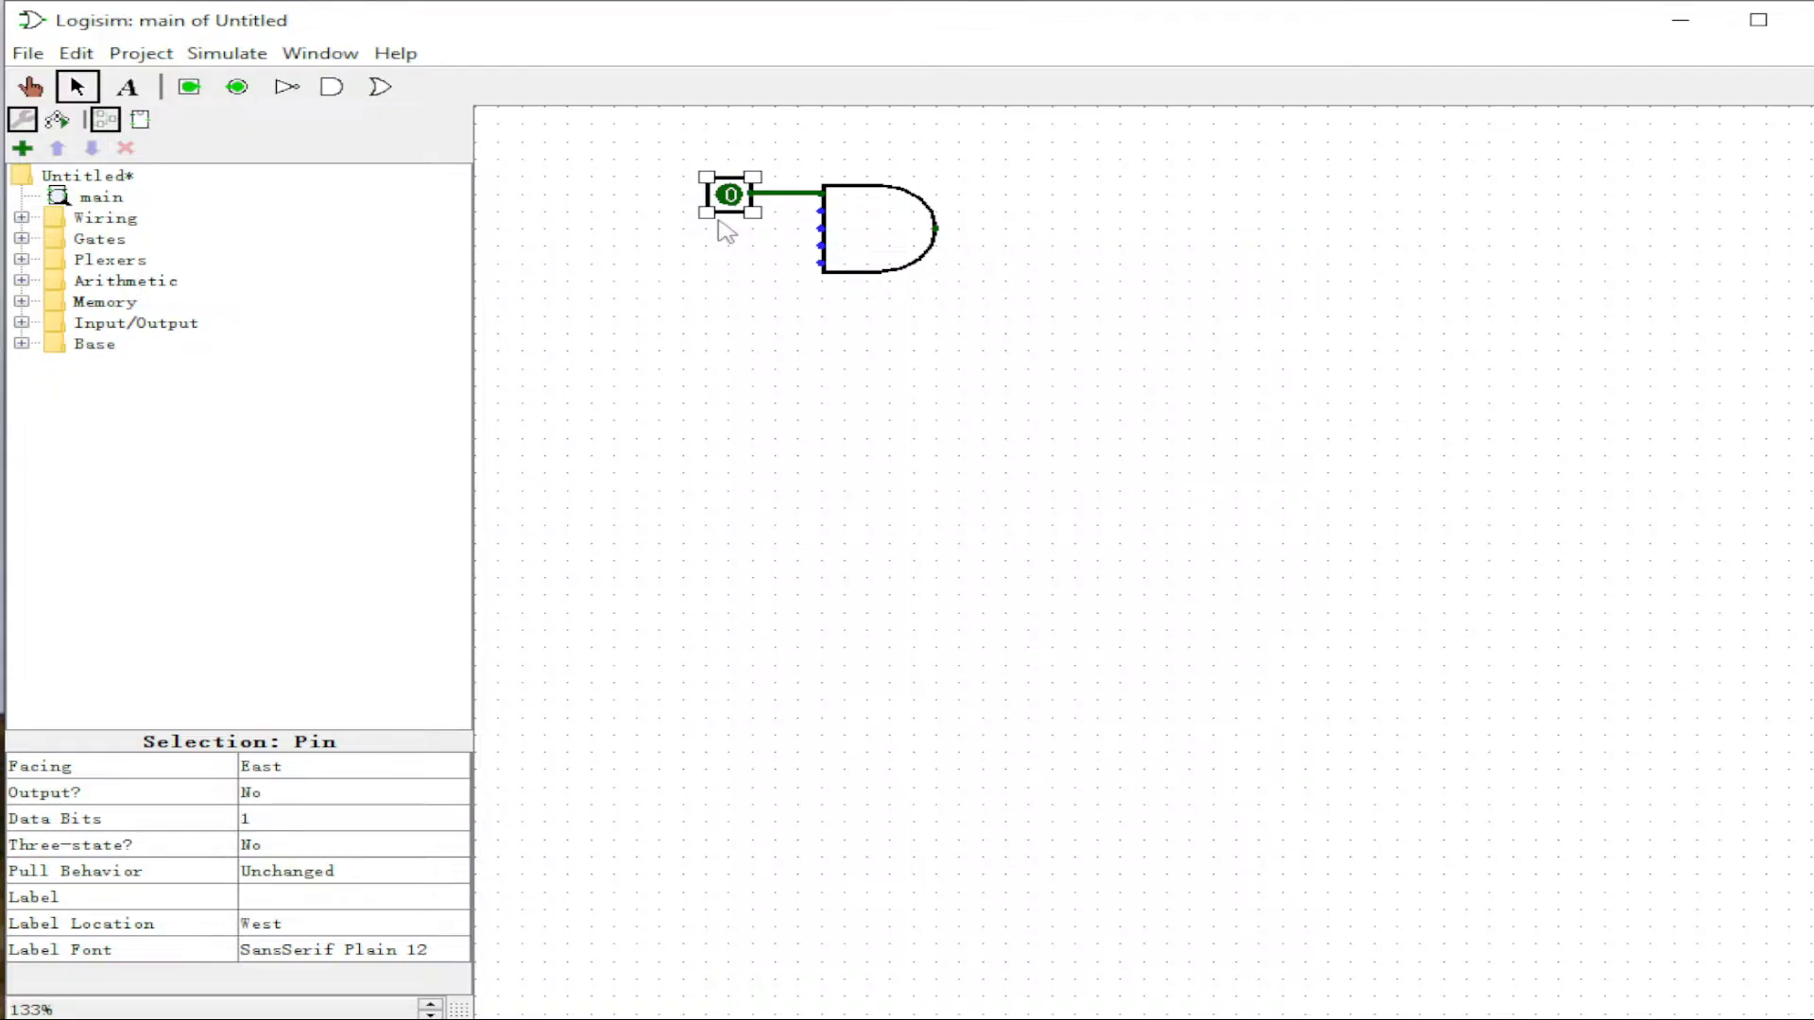
# Step: Copy and paste the pin four times to stack five pins in a column
pyautogui.hotkey('ctrl', 'c')
pyautogui.hotkey('ctrl', 'v')
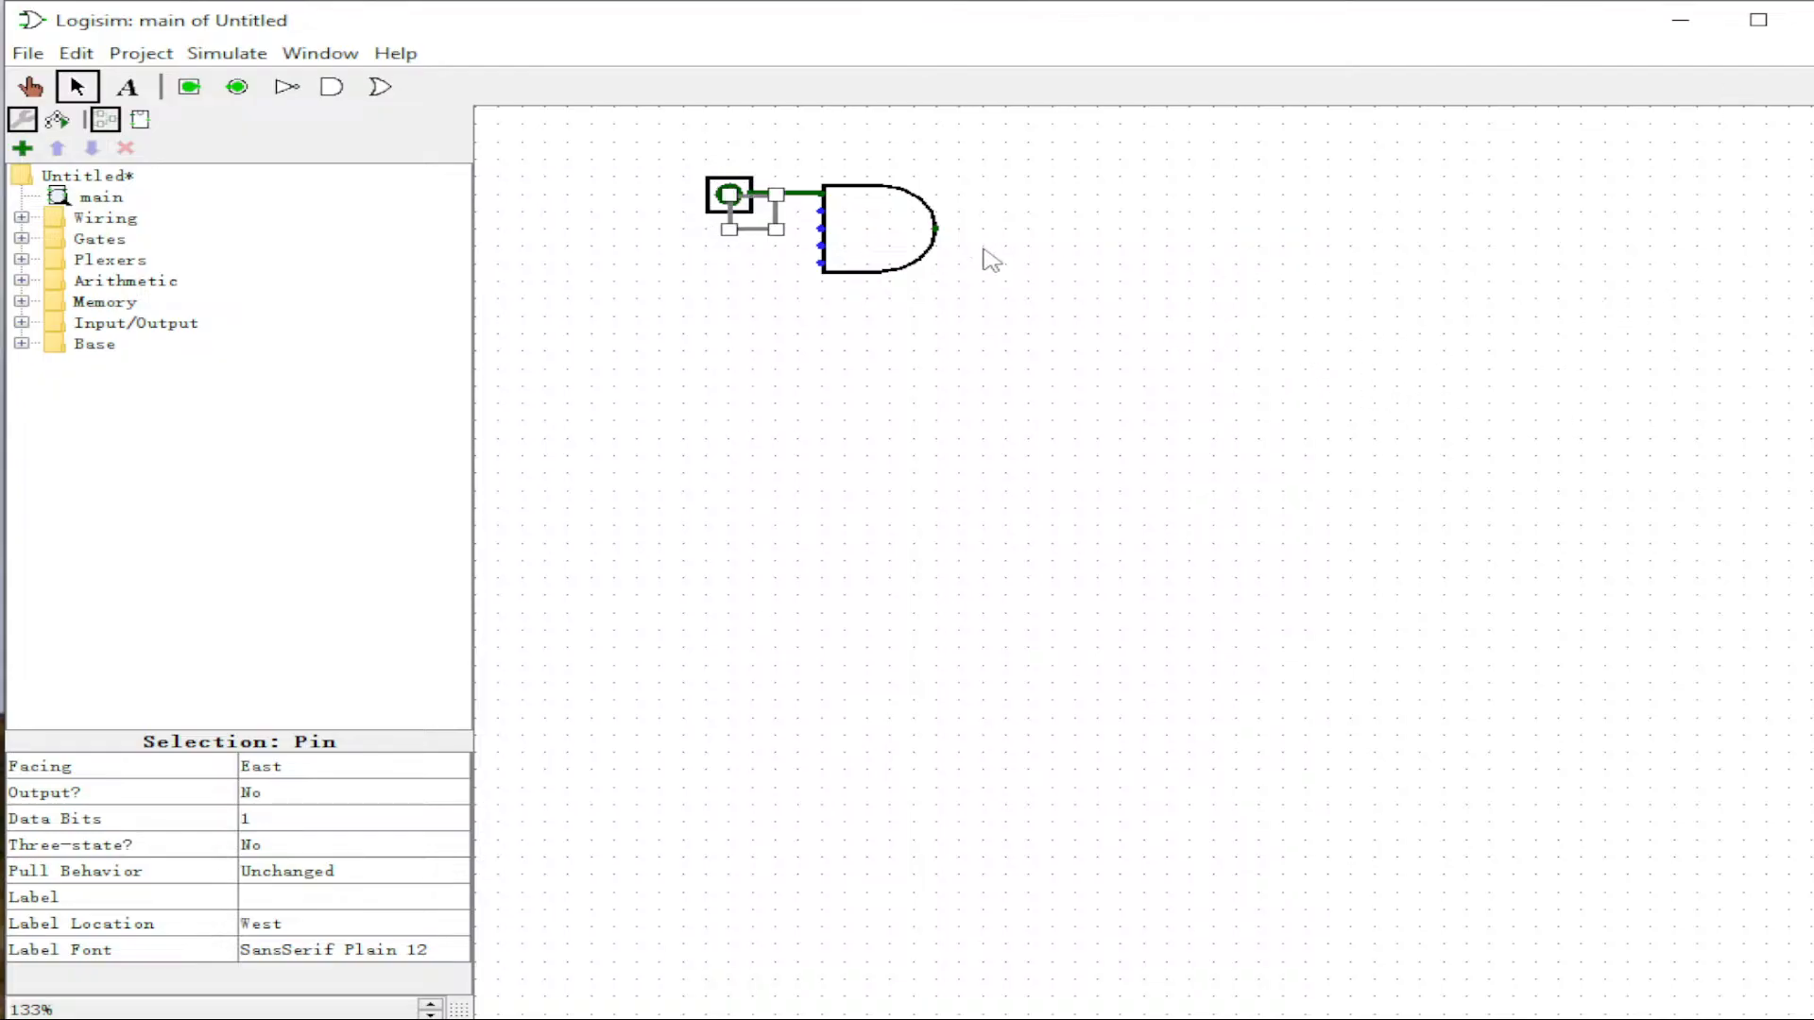
pyautogui.moveTo(748, 222); pyautogui.dragTo(737, 300)
pyautogui.hotkey('ctrl', 'v')
pyautogui.hotkey('ctrl', 'v')
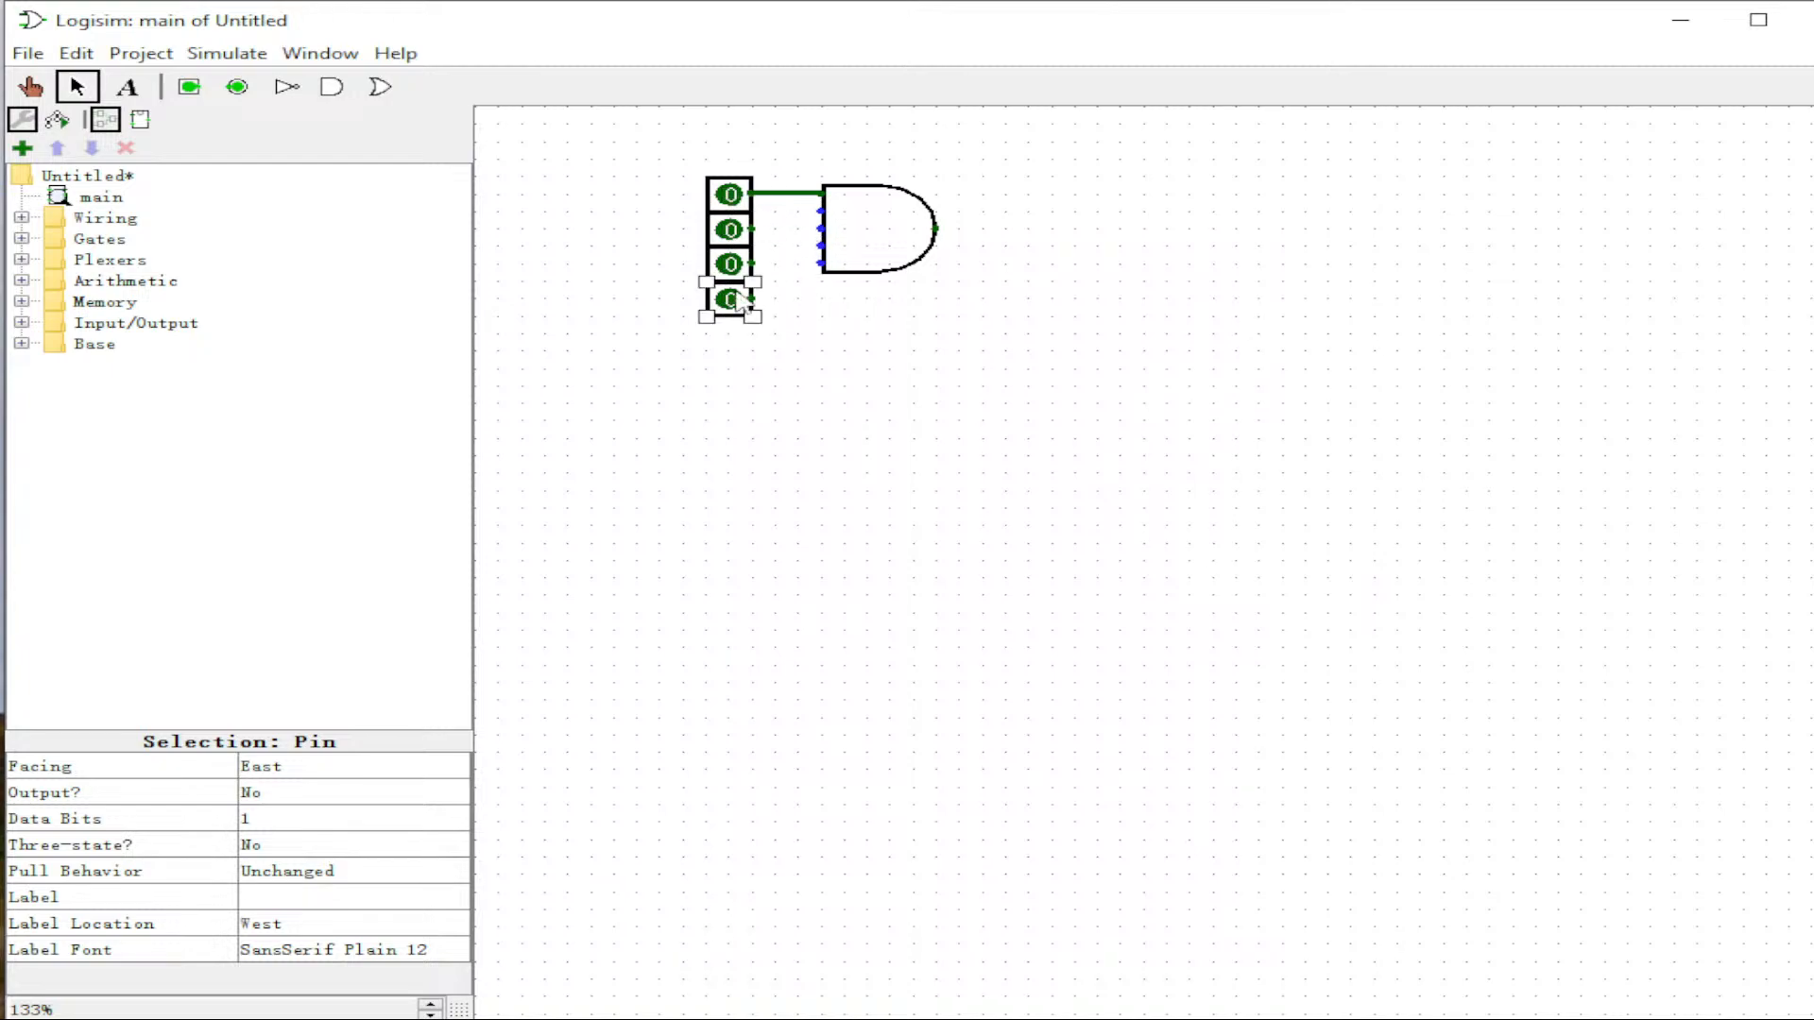
pyautogui.hotkey('ctrl', 'v')
pyautogui.moveTo(773, 230); pyautogui.dragTo(773, 336)
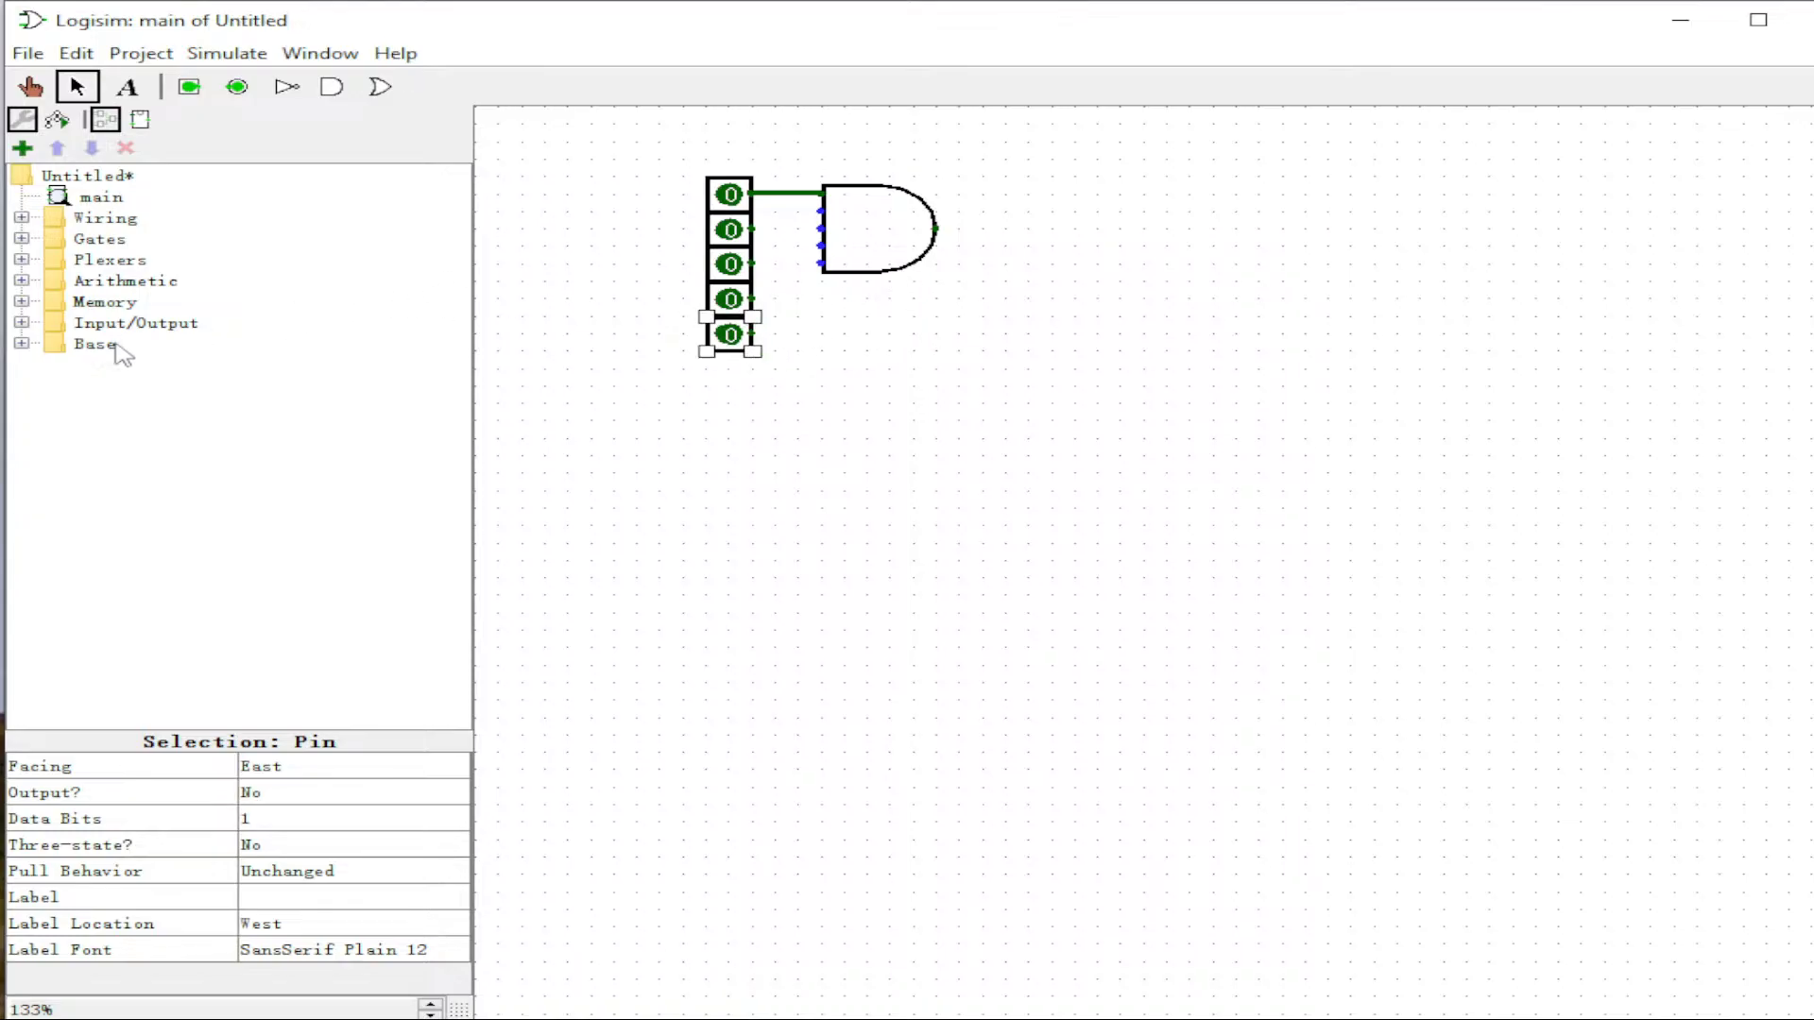
# Step: Place an LED at the AND gate's output
pyautogui.click(21, 322)
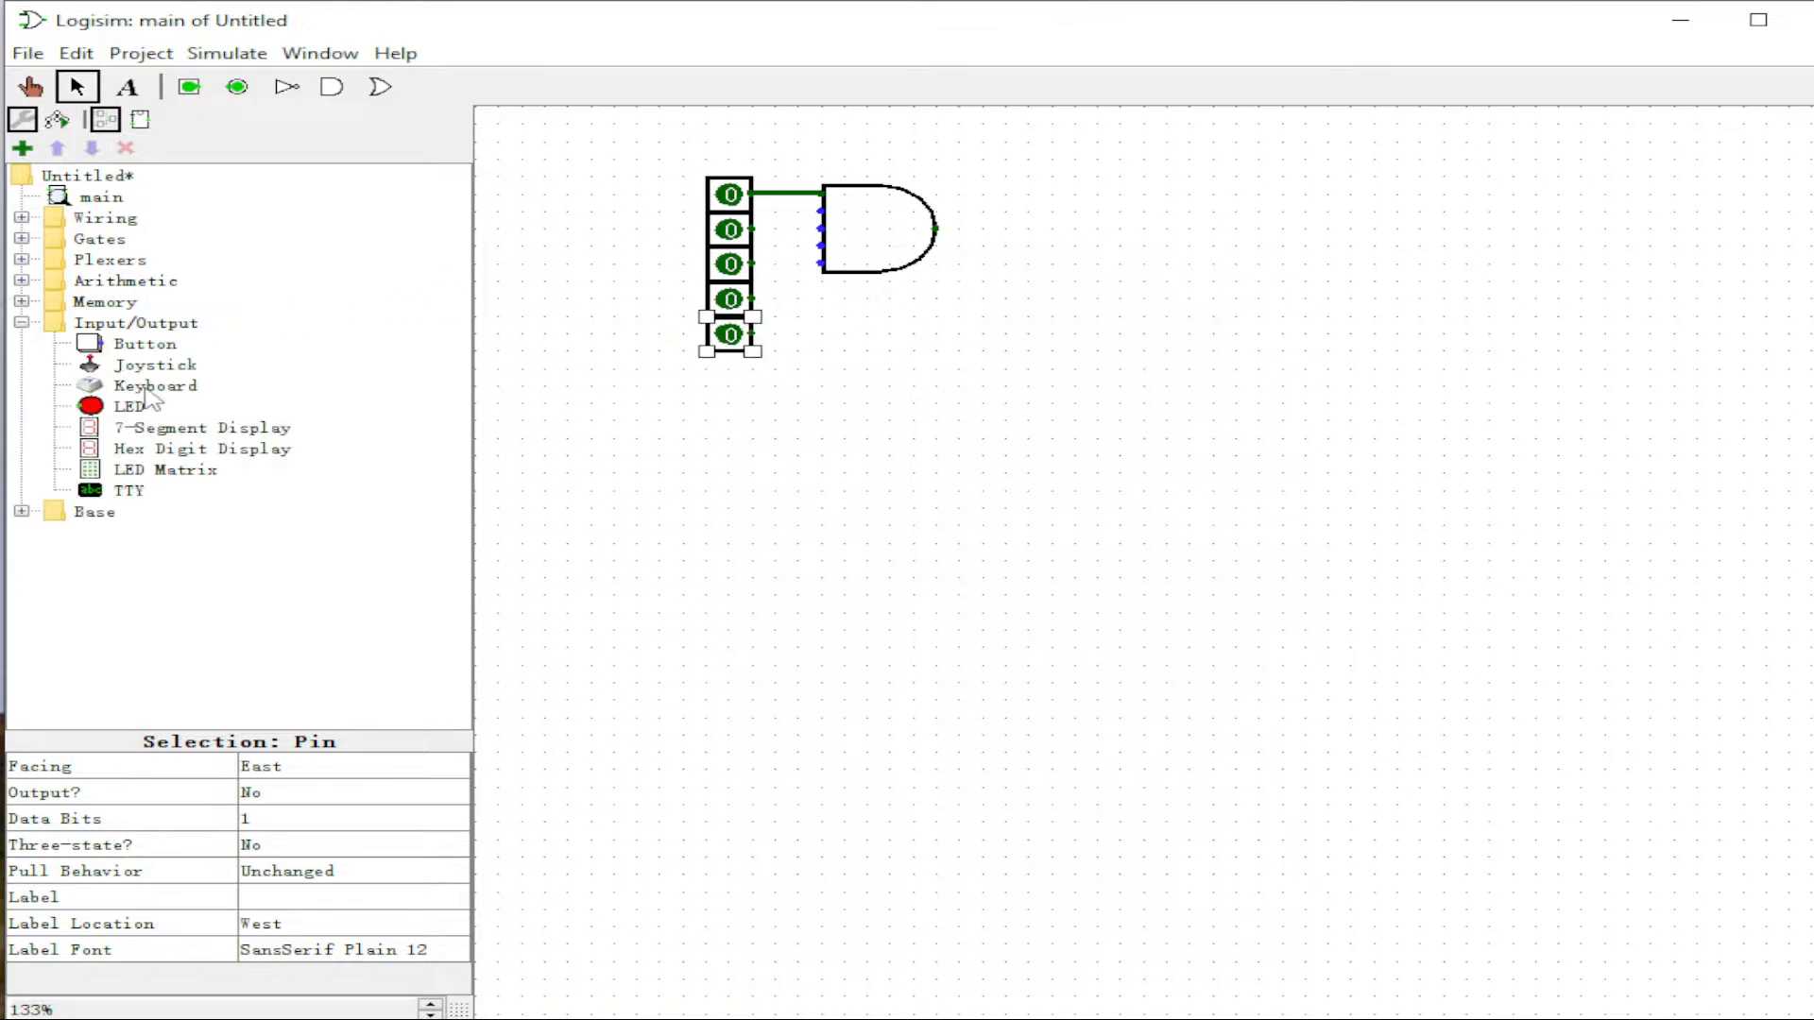
pyautogui.click(128, 406)
pyautogui.click(969, 239)
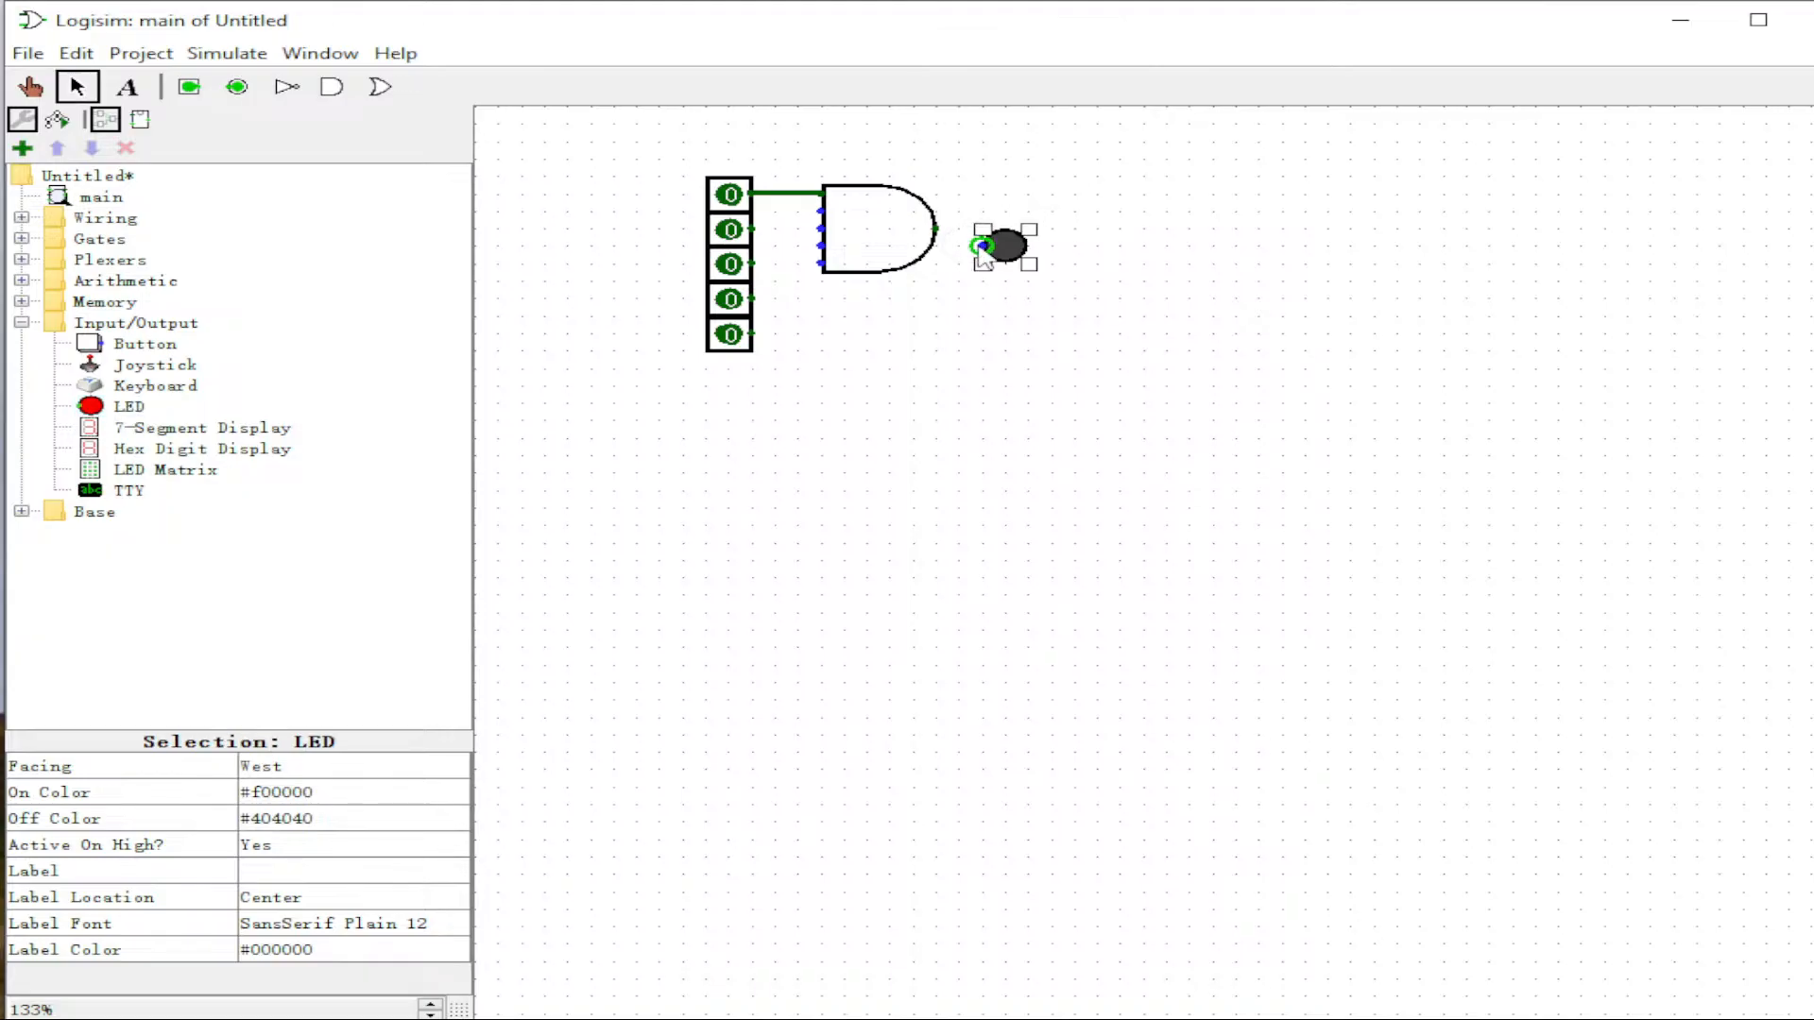
pyautogui.moveTo(1001, 248); pyautogui.dragTo(936, 228)
# Step: Wire the remaining four pins into the AND gate's inputs, nudging the gate right
pyautogui.moveTo(753, 228); pyautogui.dragTo(822, 210)
pyautogui.moveTo(752, 263); pyautogui.dragTo(933, 227)
pyautogui.click(841, 232)
pyautogui.moveTo(753, 300)
pyautogui.mouseDown()
pyautogui.moveTo(843, 251)
pyautogui.moveTo(824, 248)
pyautogui.moveTo(848, 254)
pyautogui.mouseUp()
pyautogui.moveTo(757, 330); pyautogui.dragTo(845, 320)
pyautogui.moveTo(900, 237); pyautogui.dragTo(1074, 228)
pyautogui.moveTo(957, 253); pyautogui.dragTo(979, 247)
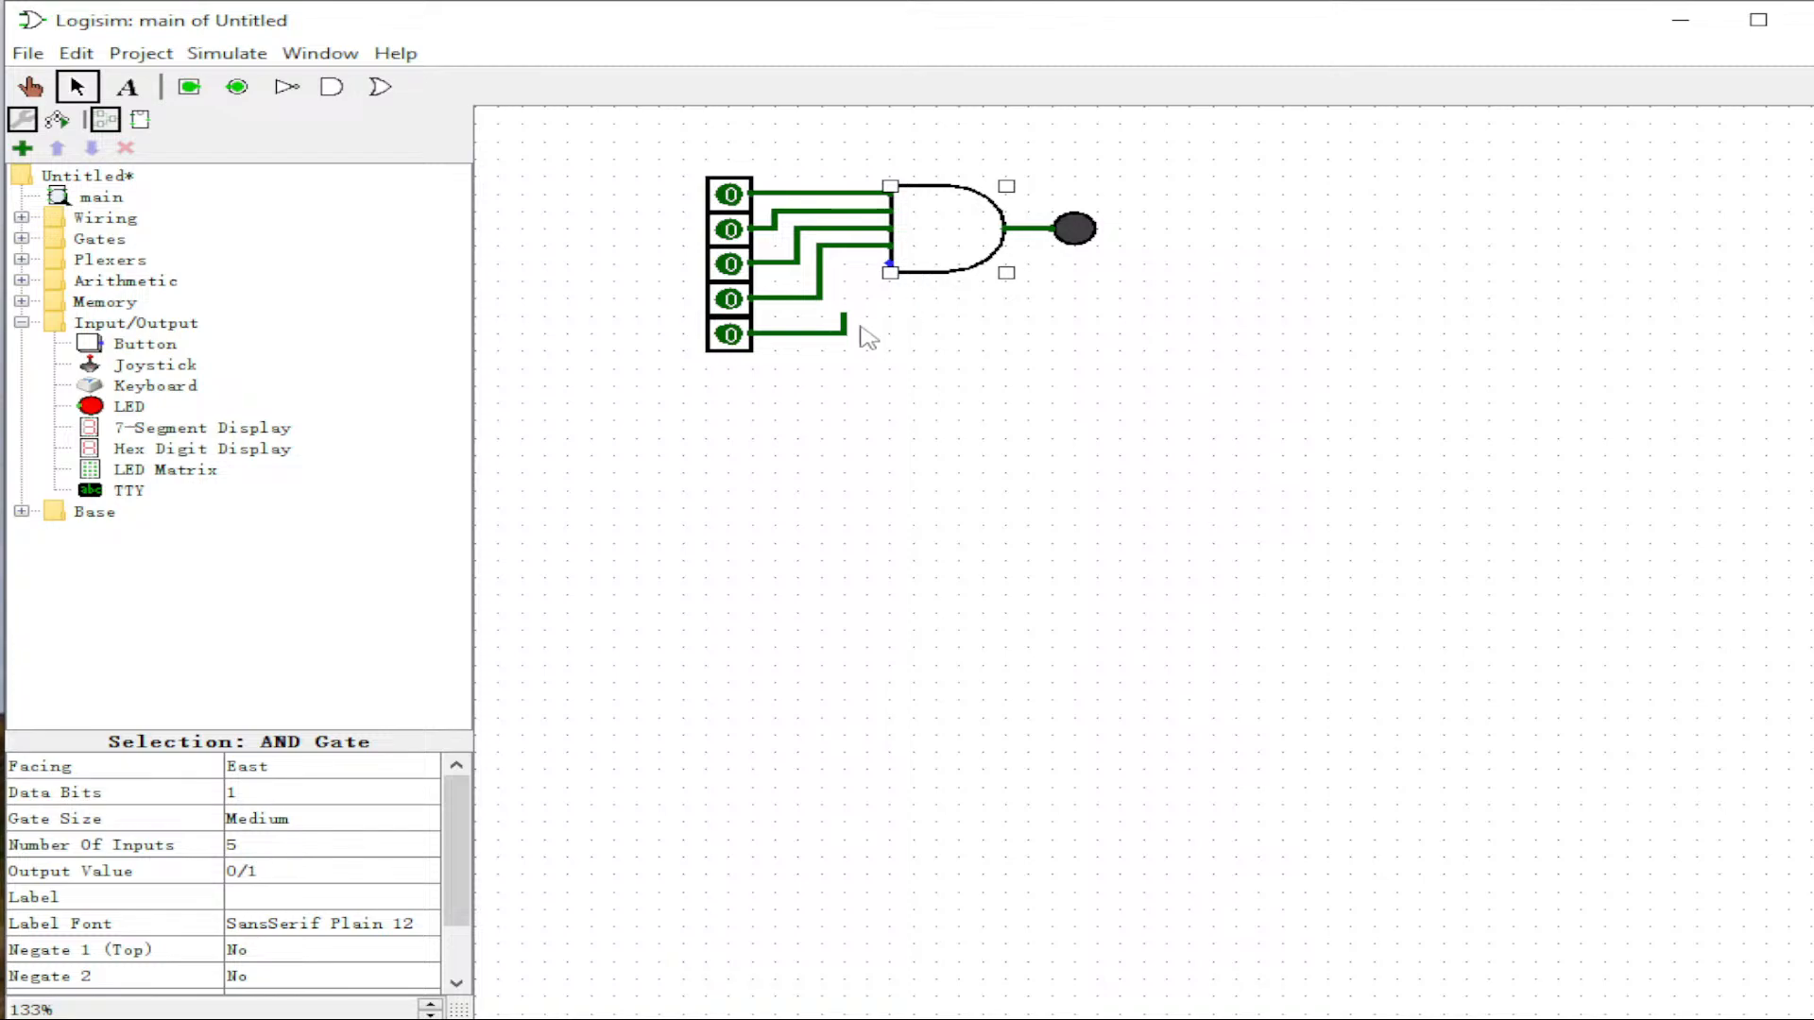
pyautogui.moveTo(843, 317)
pyautogui.mouseDown()
pyautogui.moveTo(844, 269)
pyautogui.moveTo(889, 263)
pyautogui.mouseUp()
# Step: Set all five AND inputs to 1 with the Poke tool, lighting the LED
pyautogui.click(30, 86)
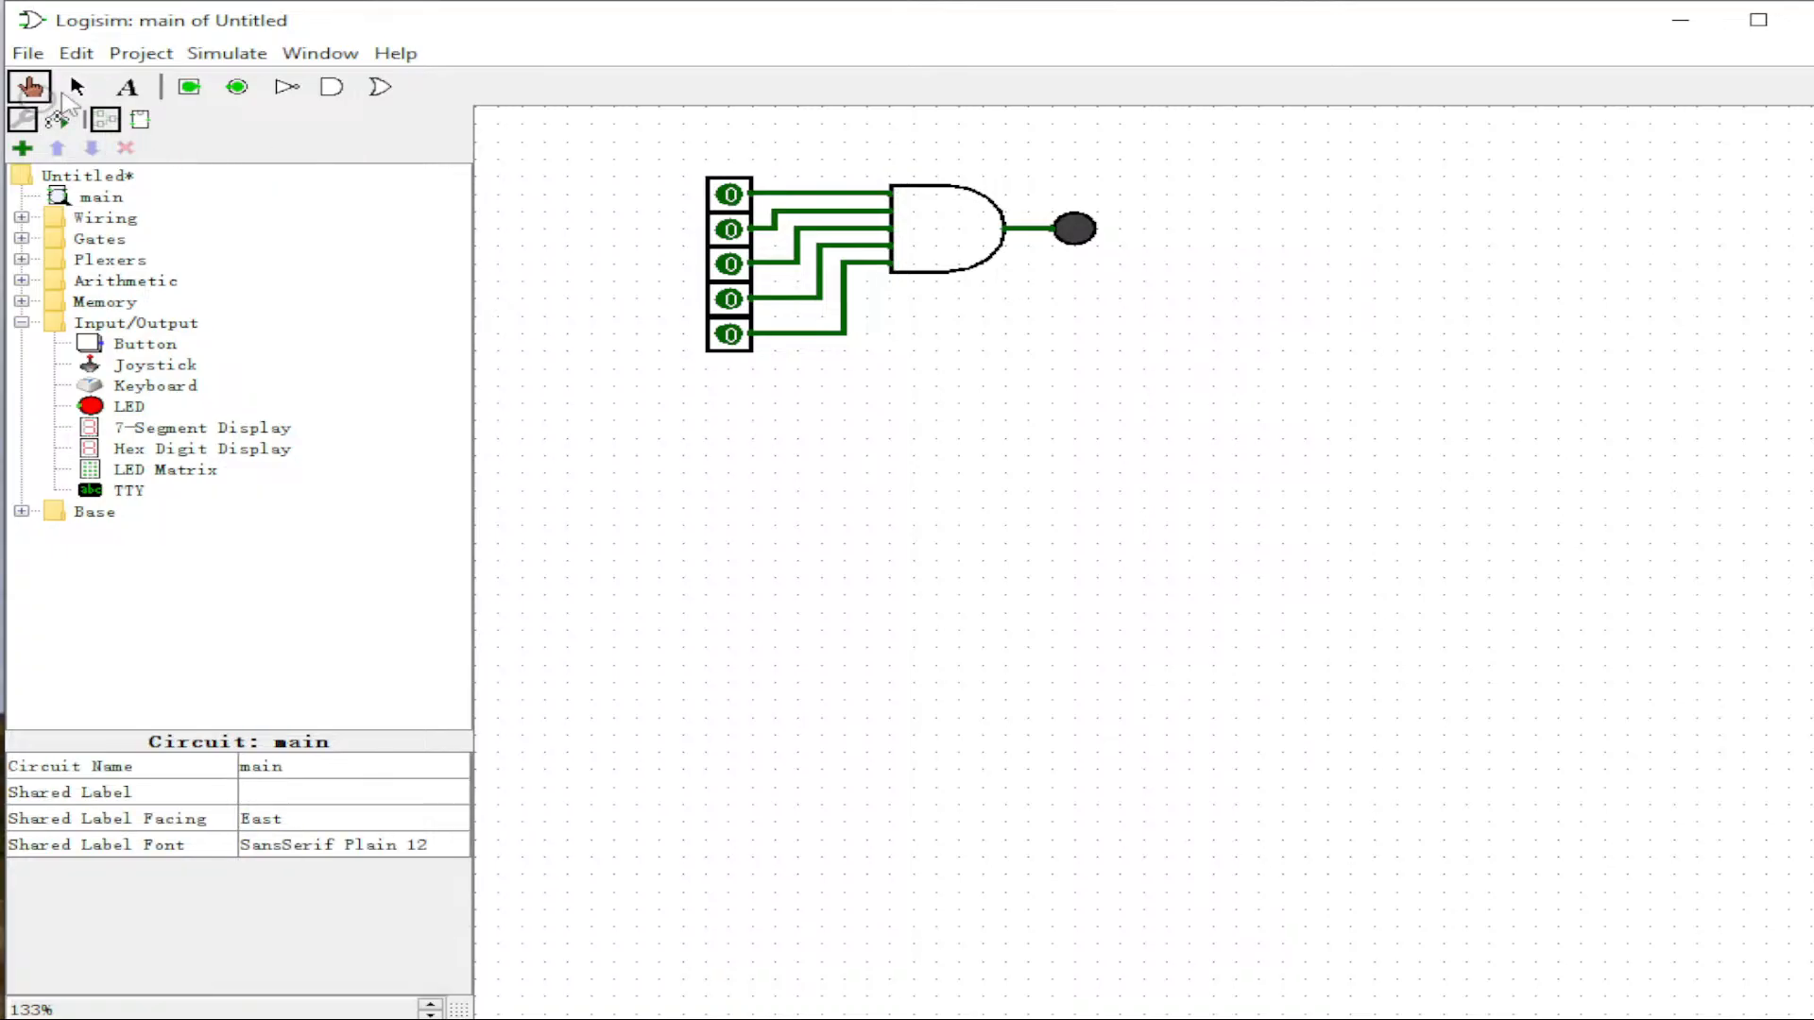
pyautogui.click(729, 194)
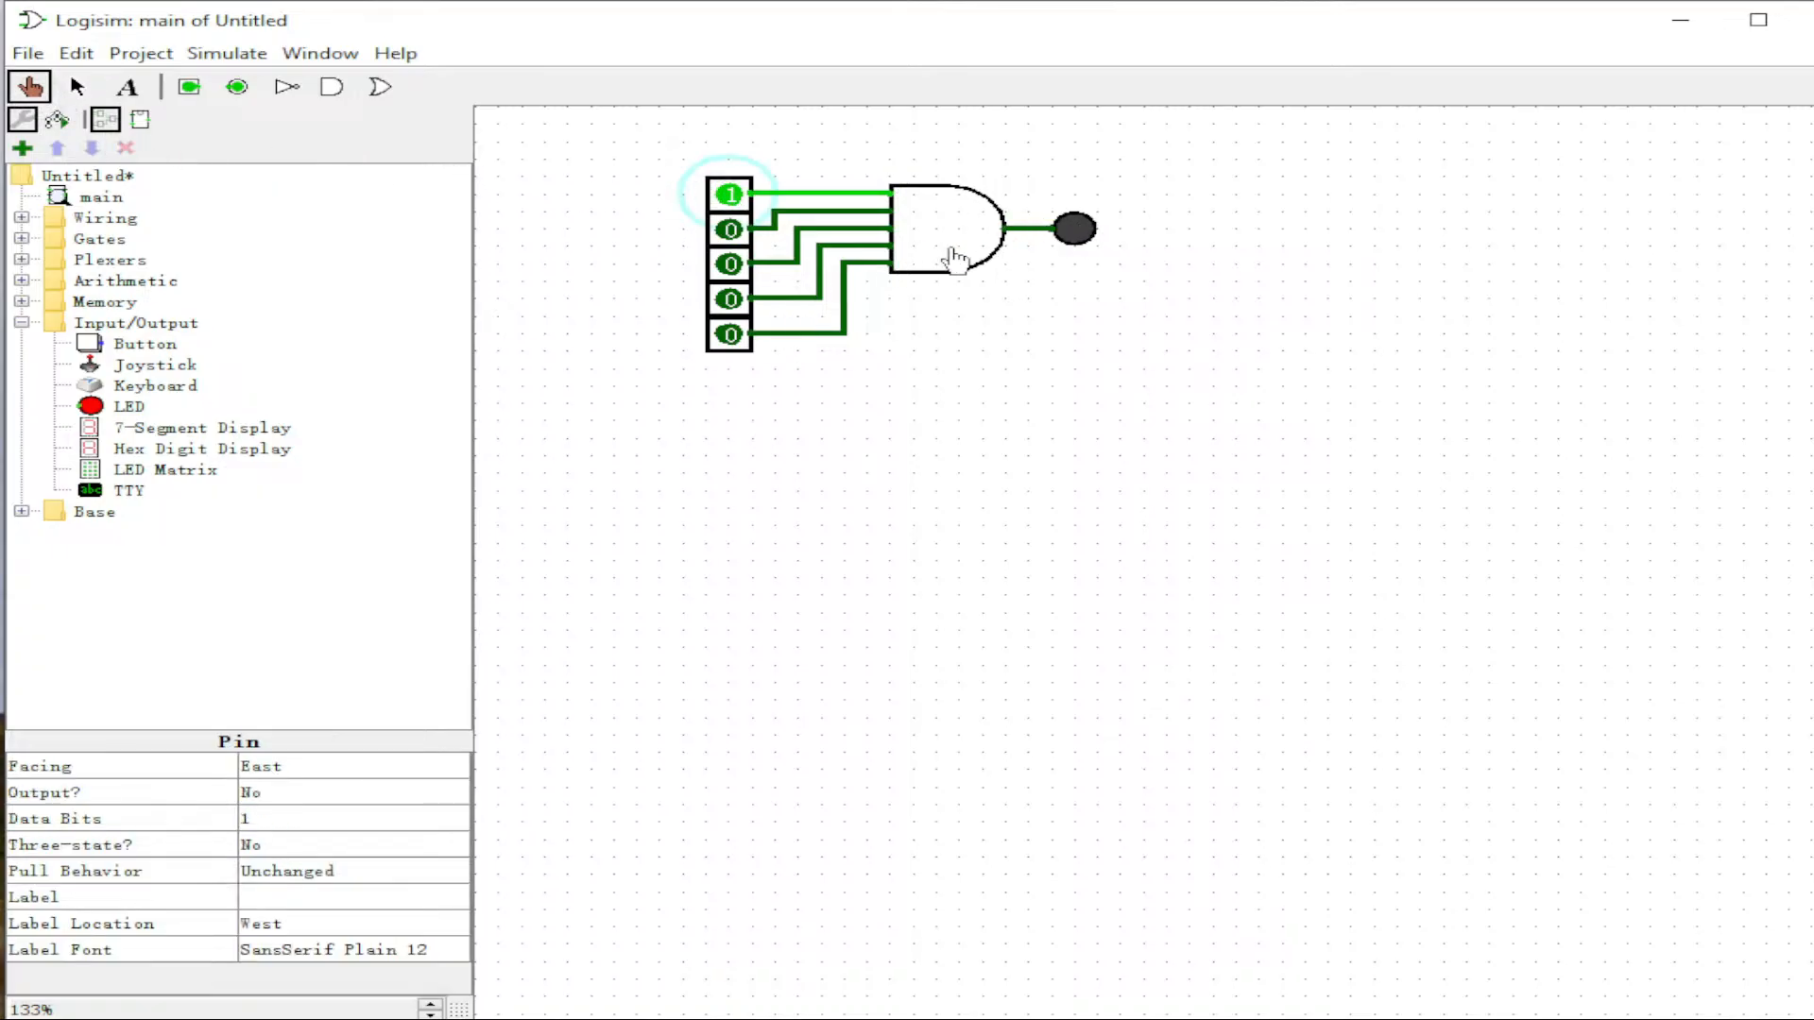
pyautogui.click(729, 229)
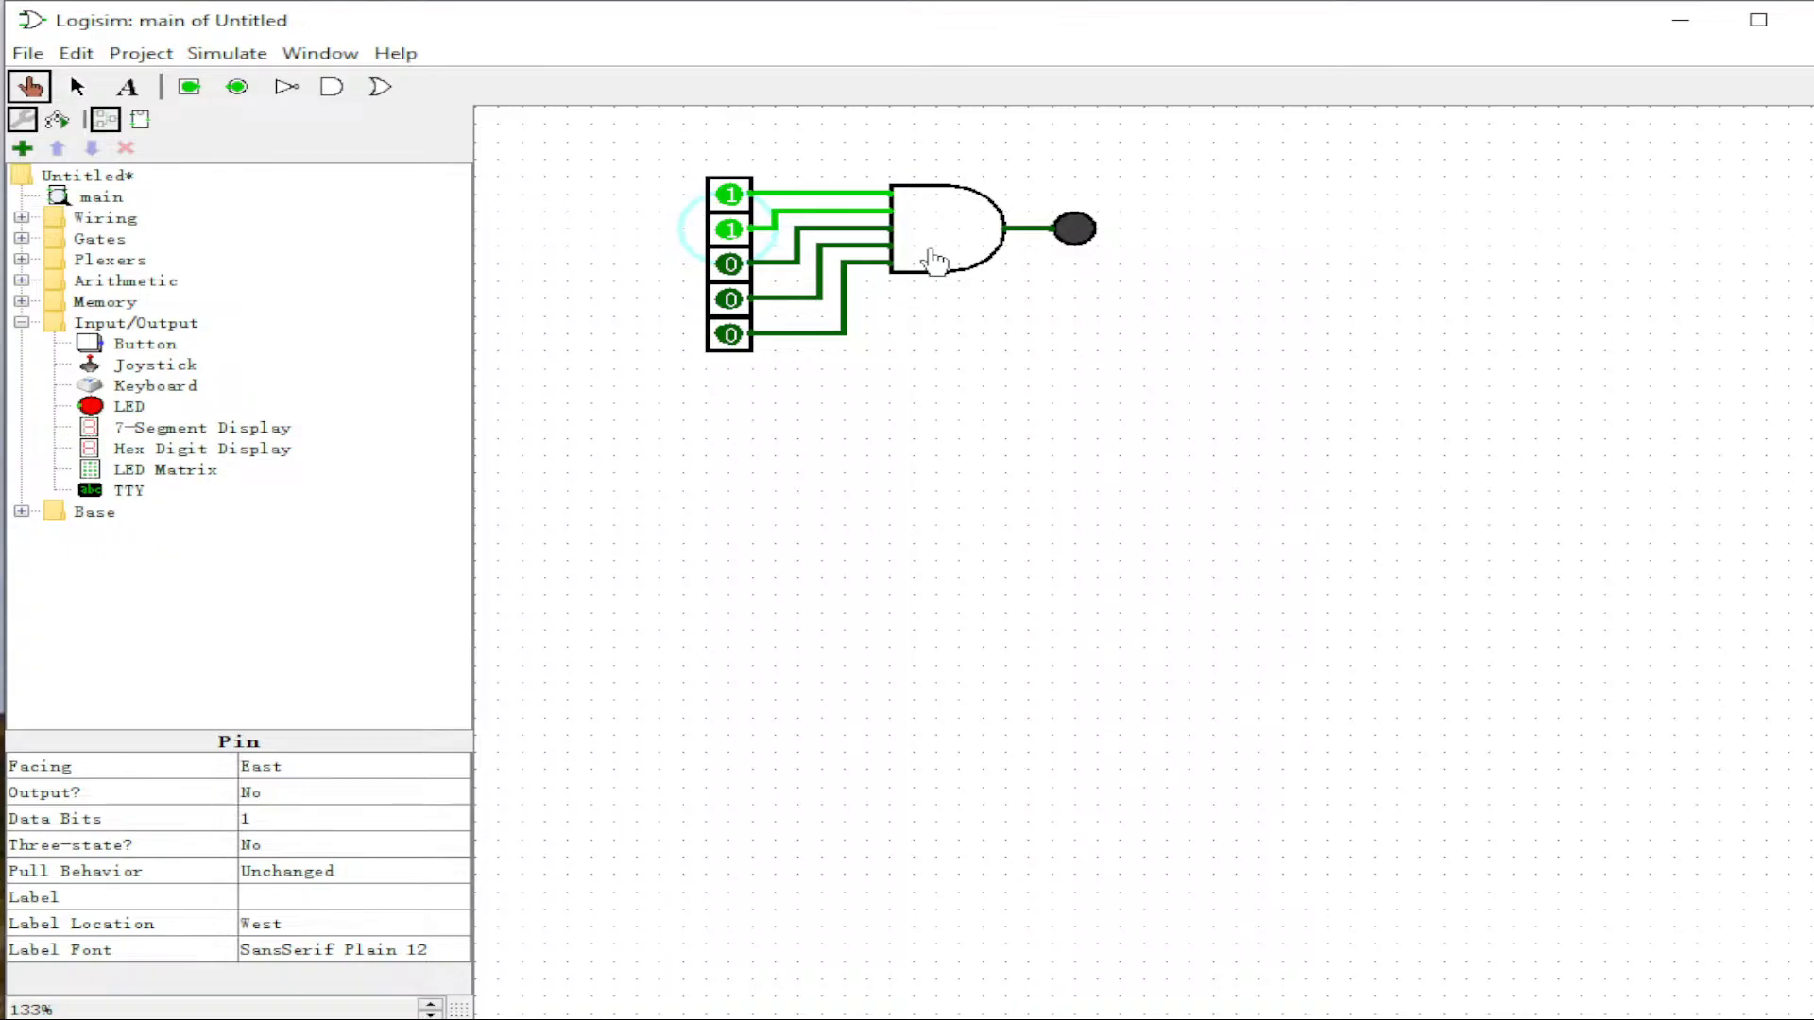
pyautogui.click(729, 265)
pyautogui.click(730, 301)
pyautogui.click(733, 334)
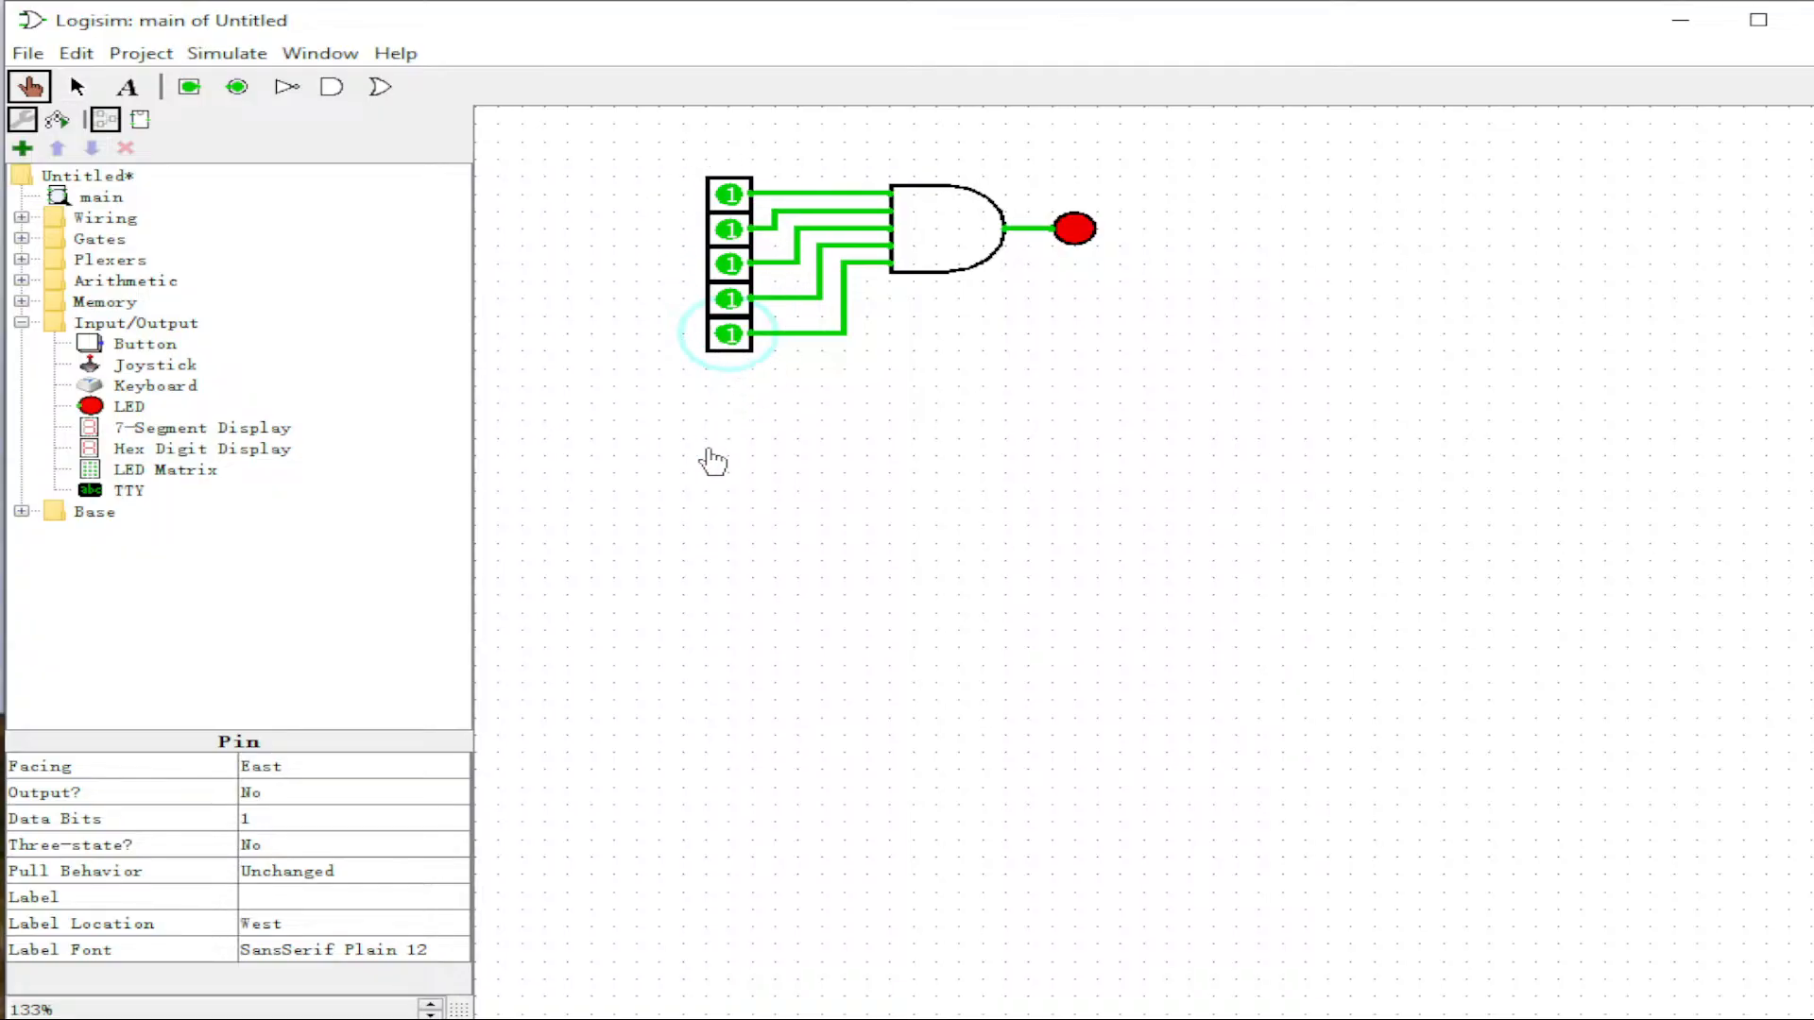
pyautogui.click(381, 87)
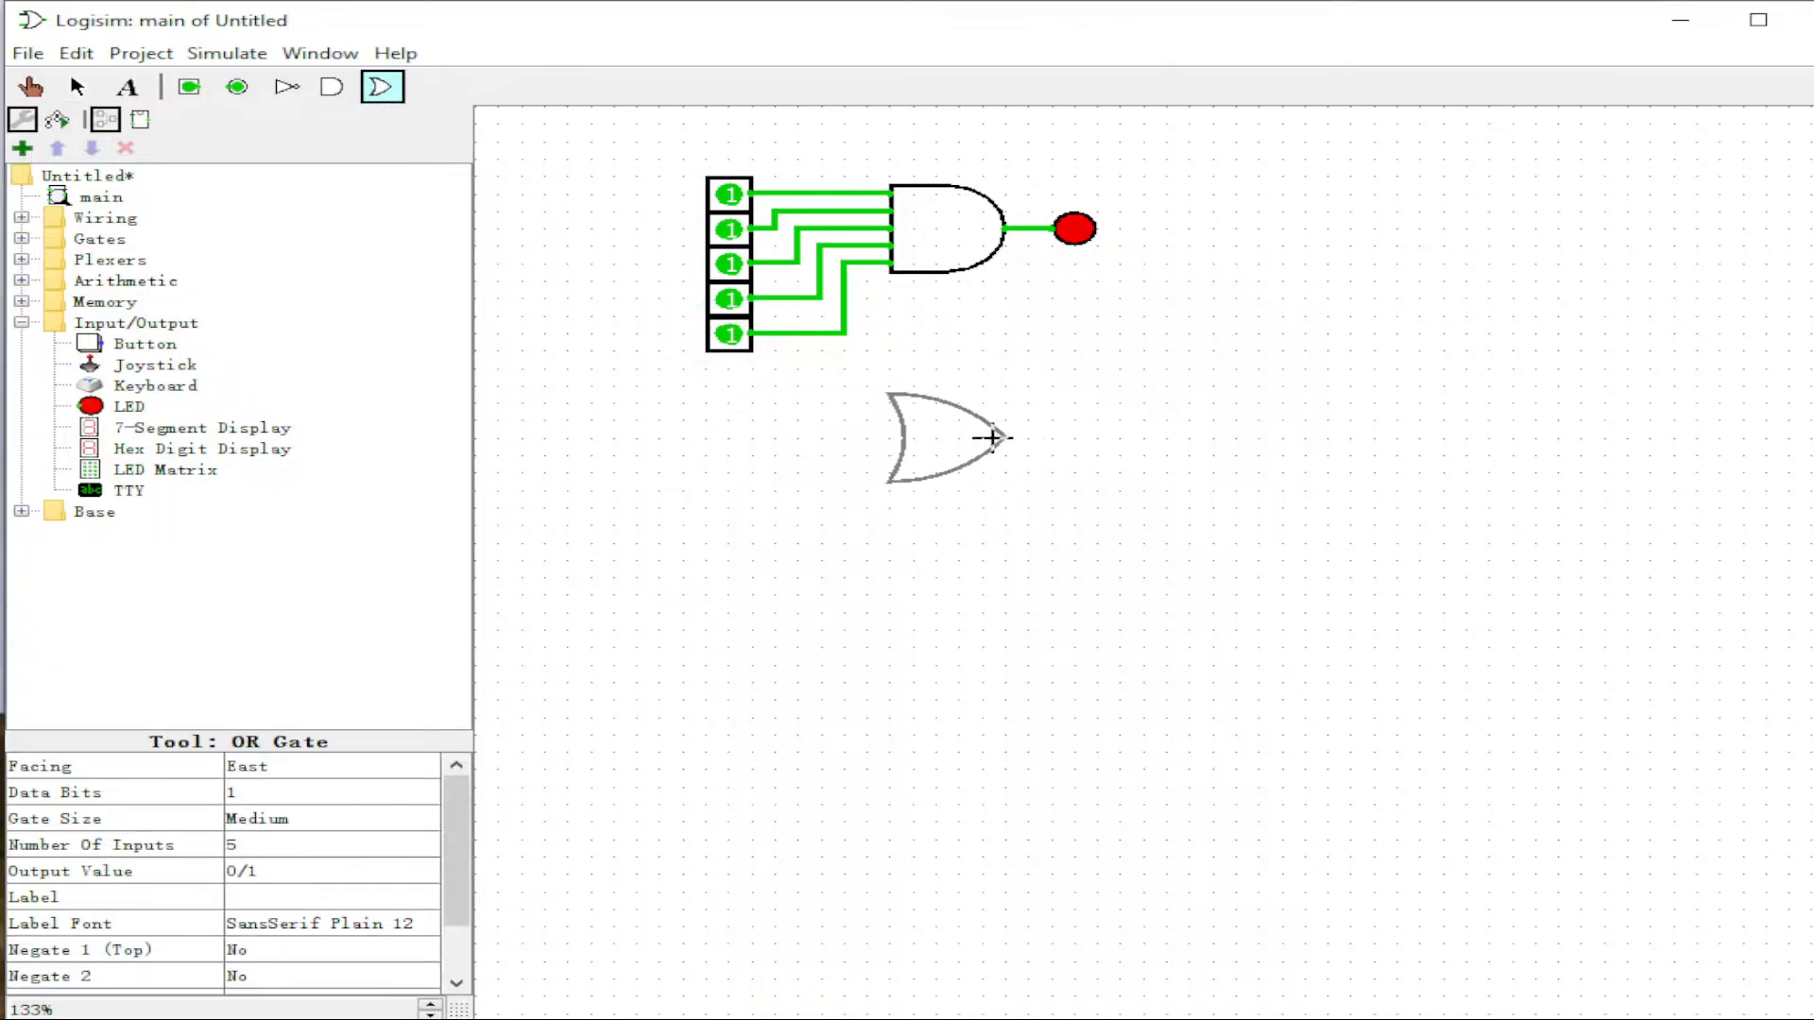
# Step: Place an OR gate below and paste a copy of the five pins to its left
pyautogui.click(1008, 440)
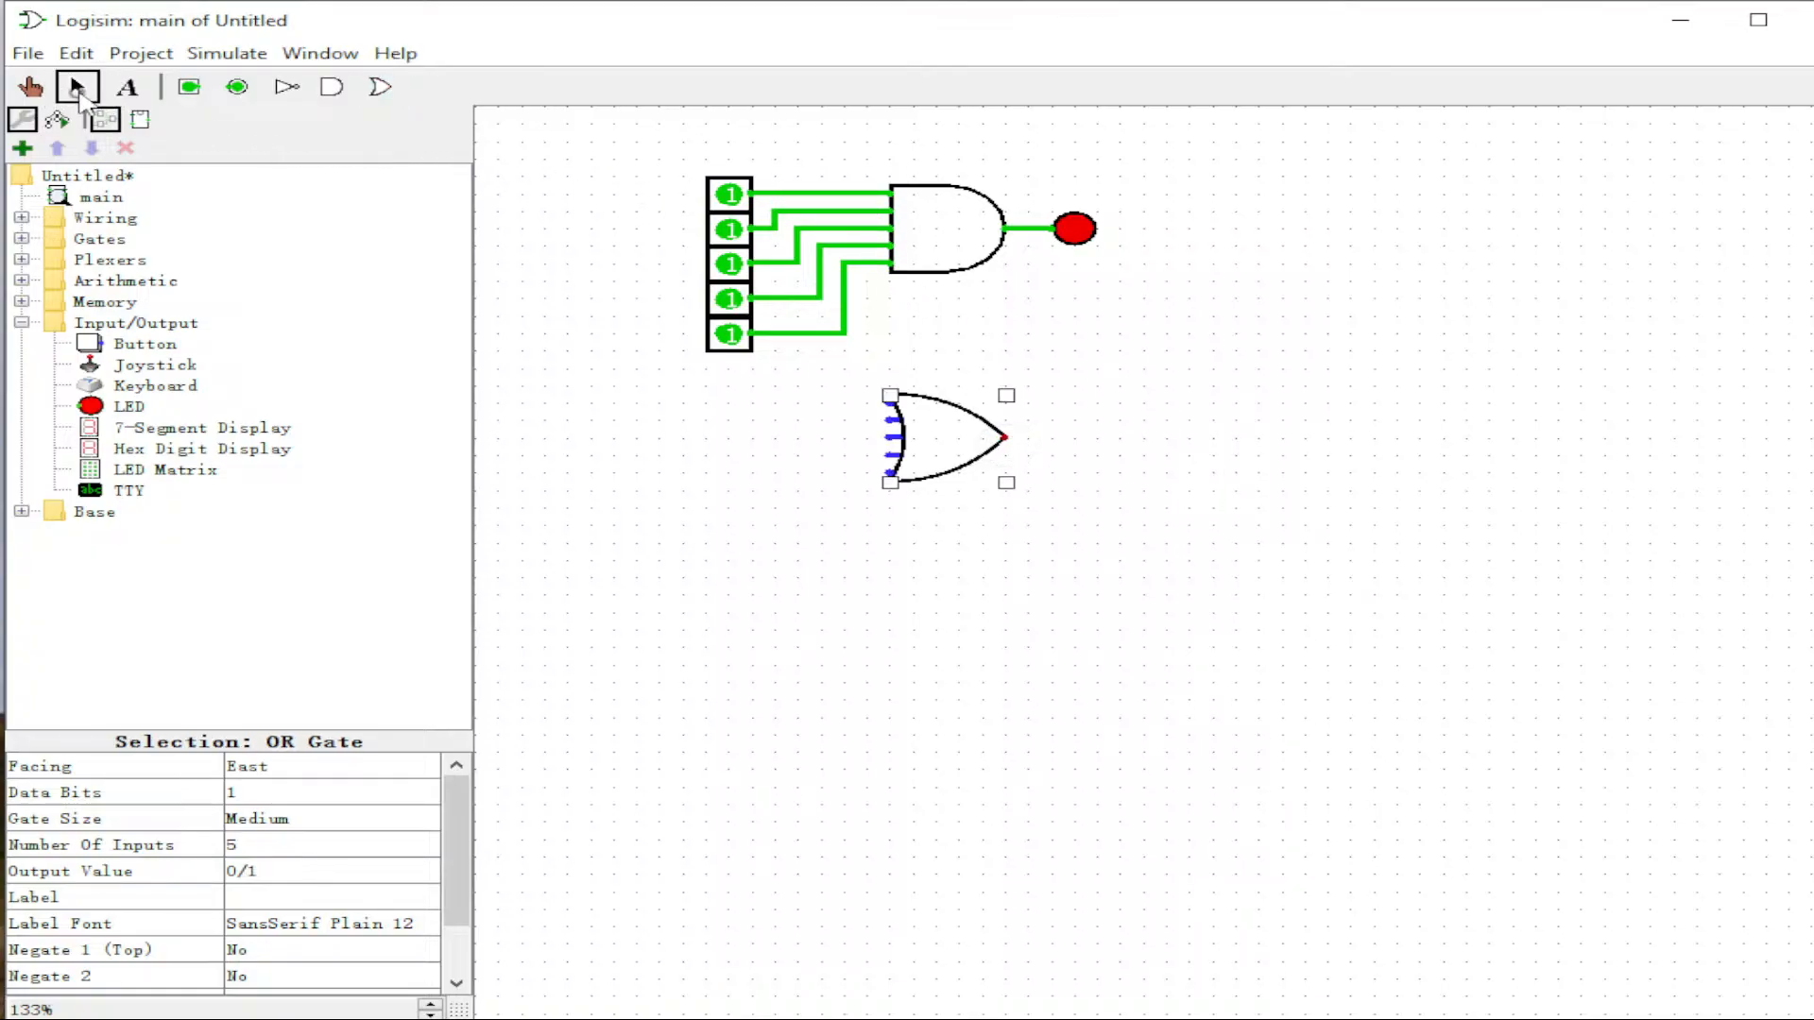
pyautogui.moveTo(679, 168); pyautogui.dragTo(765, 376)
pyautogui.hotkey('ctrl', 'c')
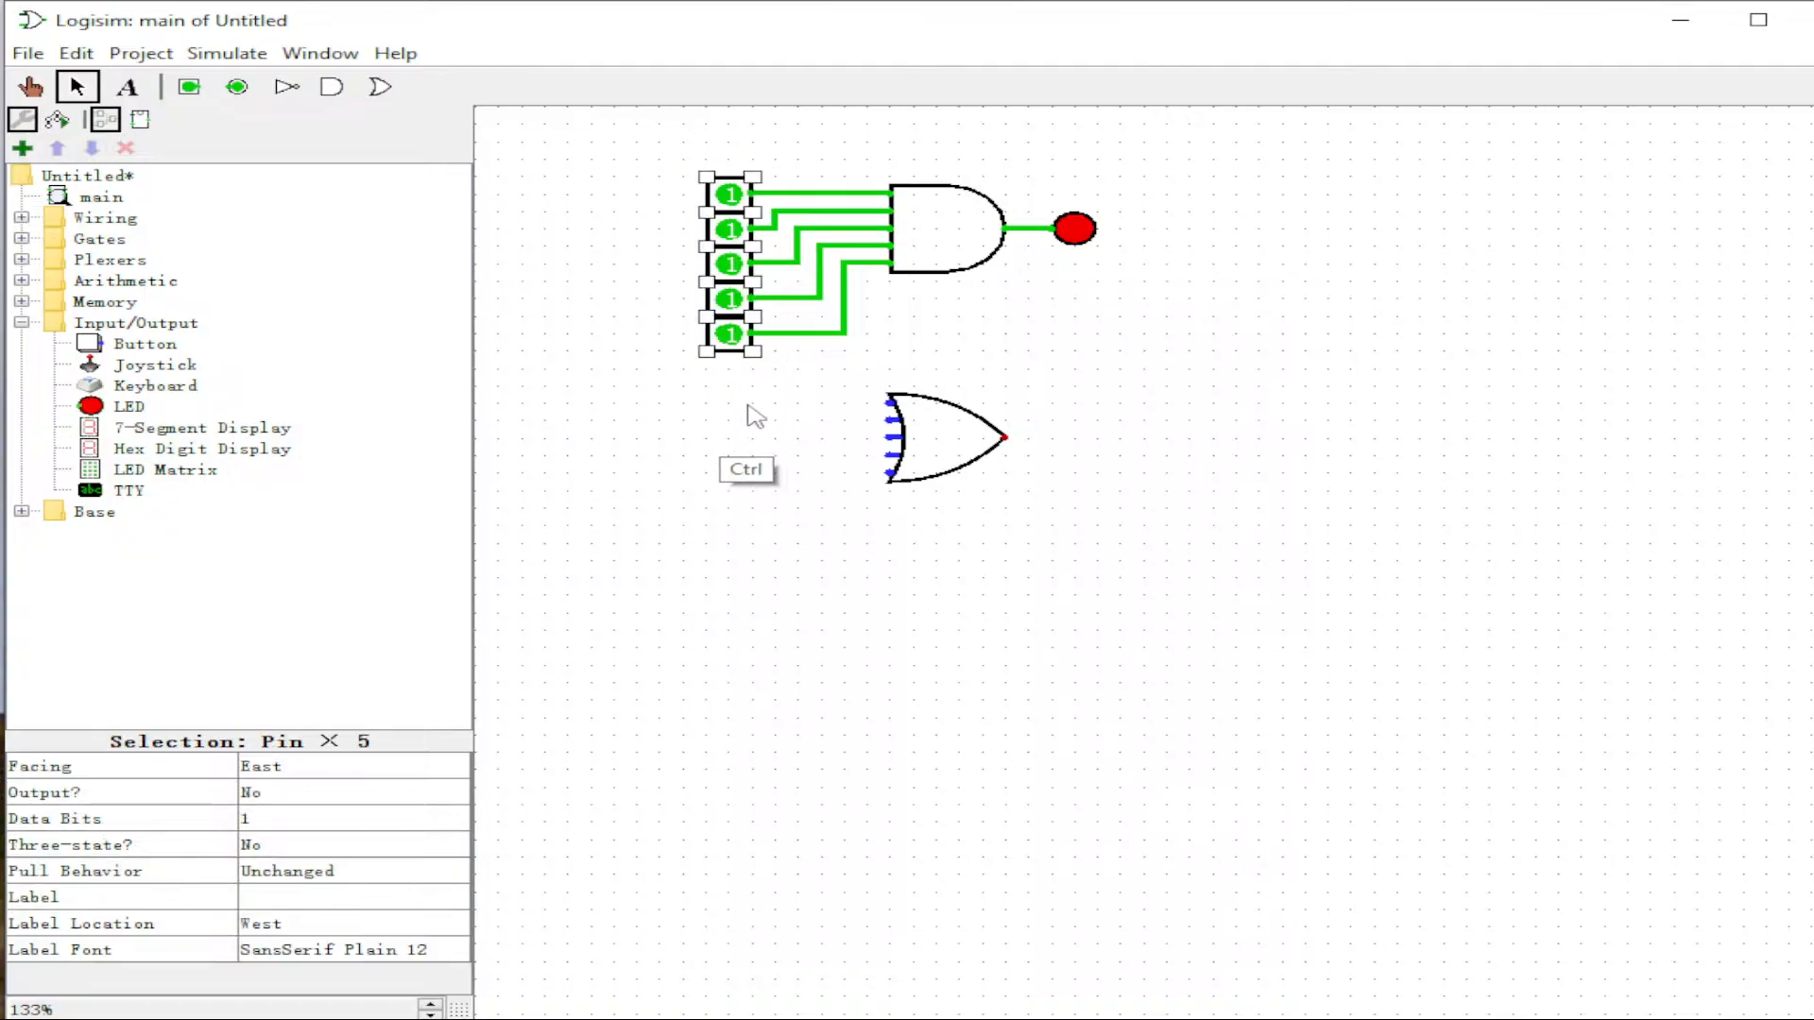
pyautogui.hotkey('ctrl', 'v')
pyautogui.moveTo(728, 213); pyautogui.dragTo(892, 421)
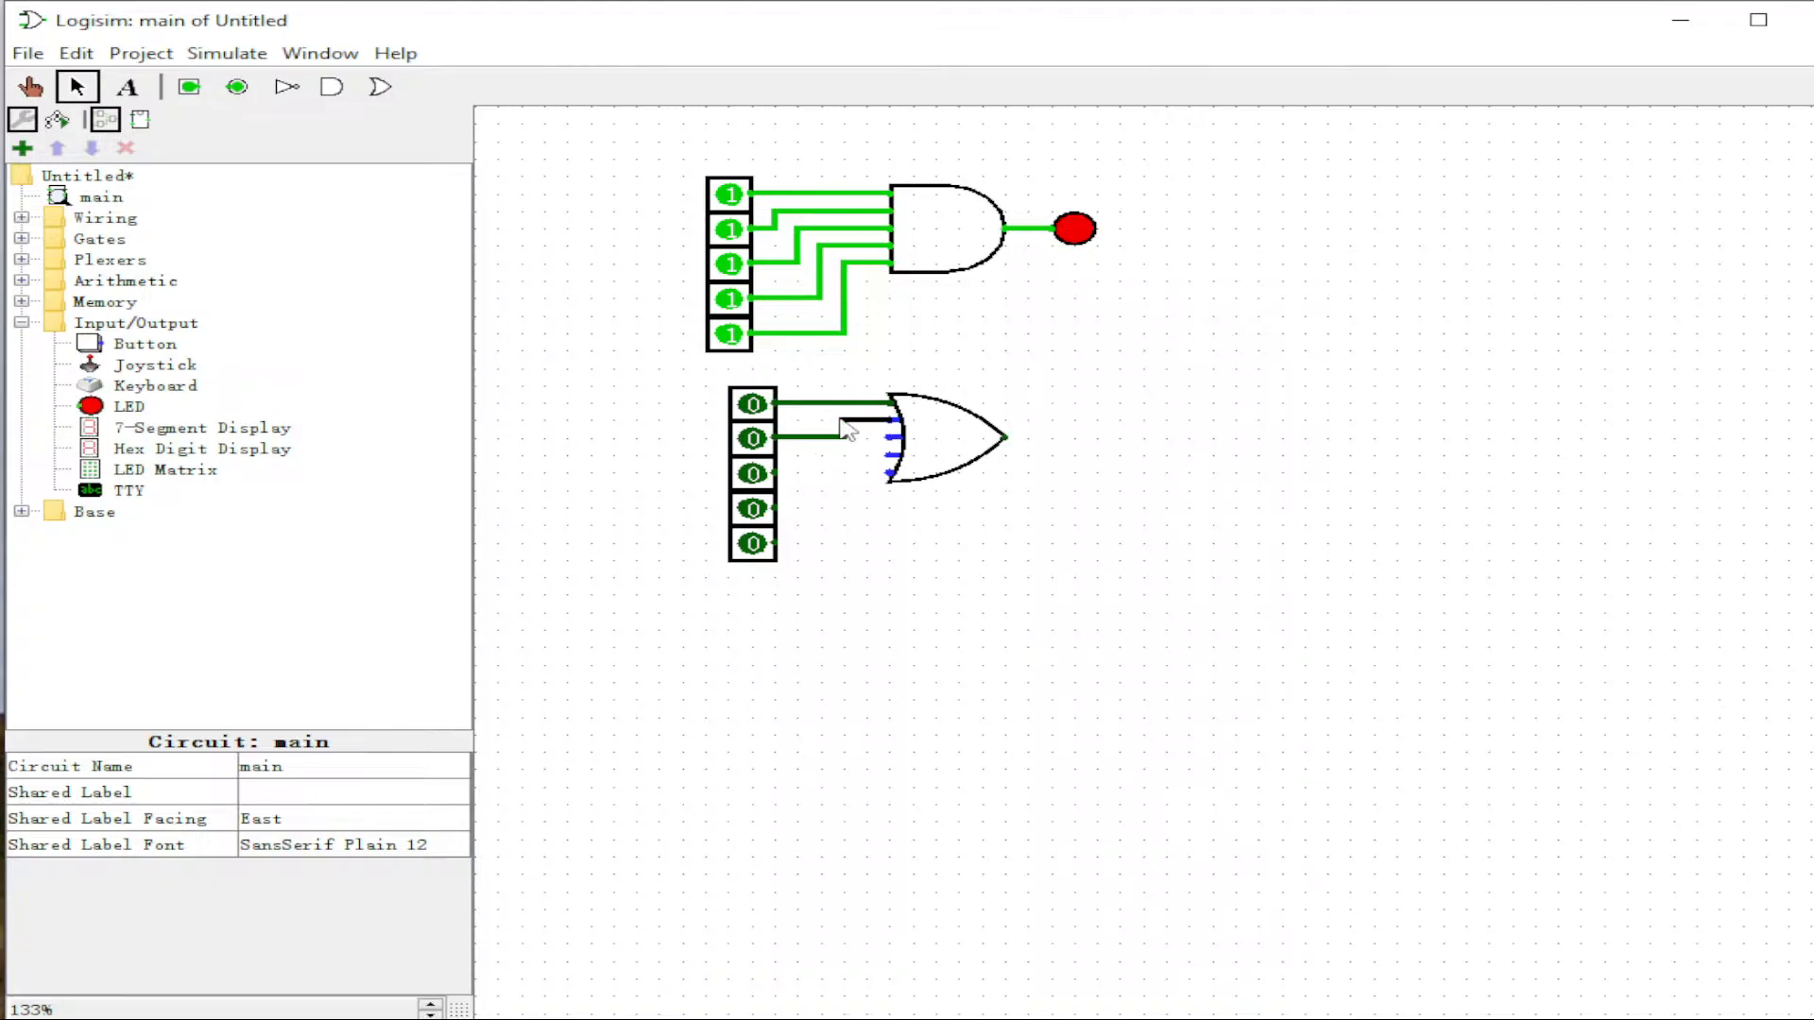
# Step: Wire the pasted pins into the OR gate's inputs, fixing the fourth input's wire stub
pyautogui.moveTo(777, 474); pyautogui.dragTo(1011, 434)
pyautogui.moveTo(779, 508); pyautogui.dragTo(909, 454)
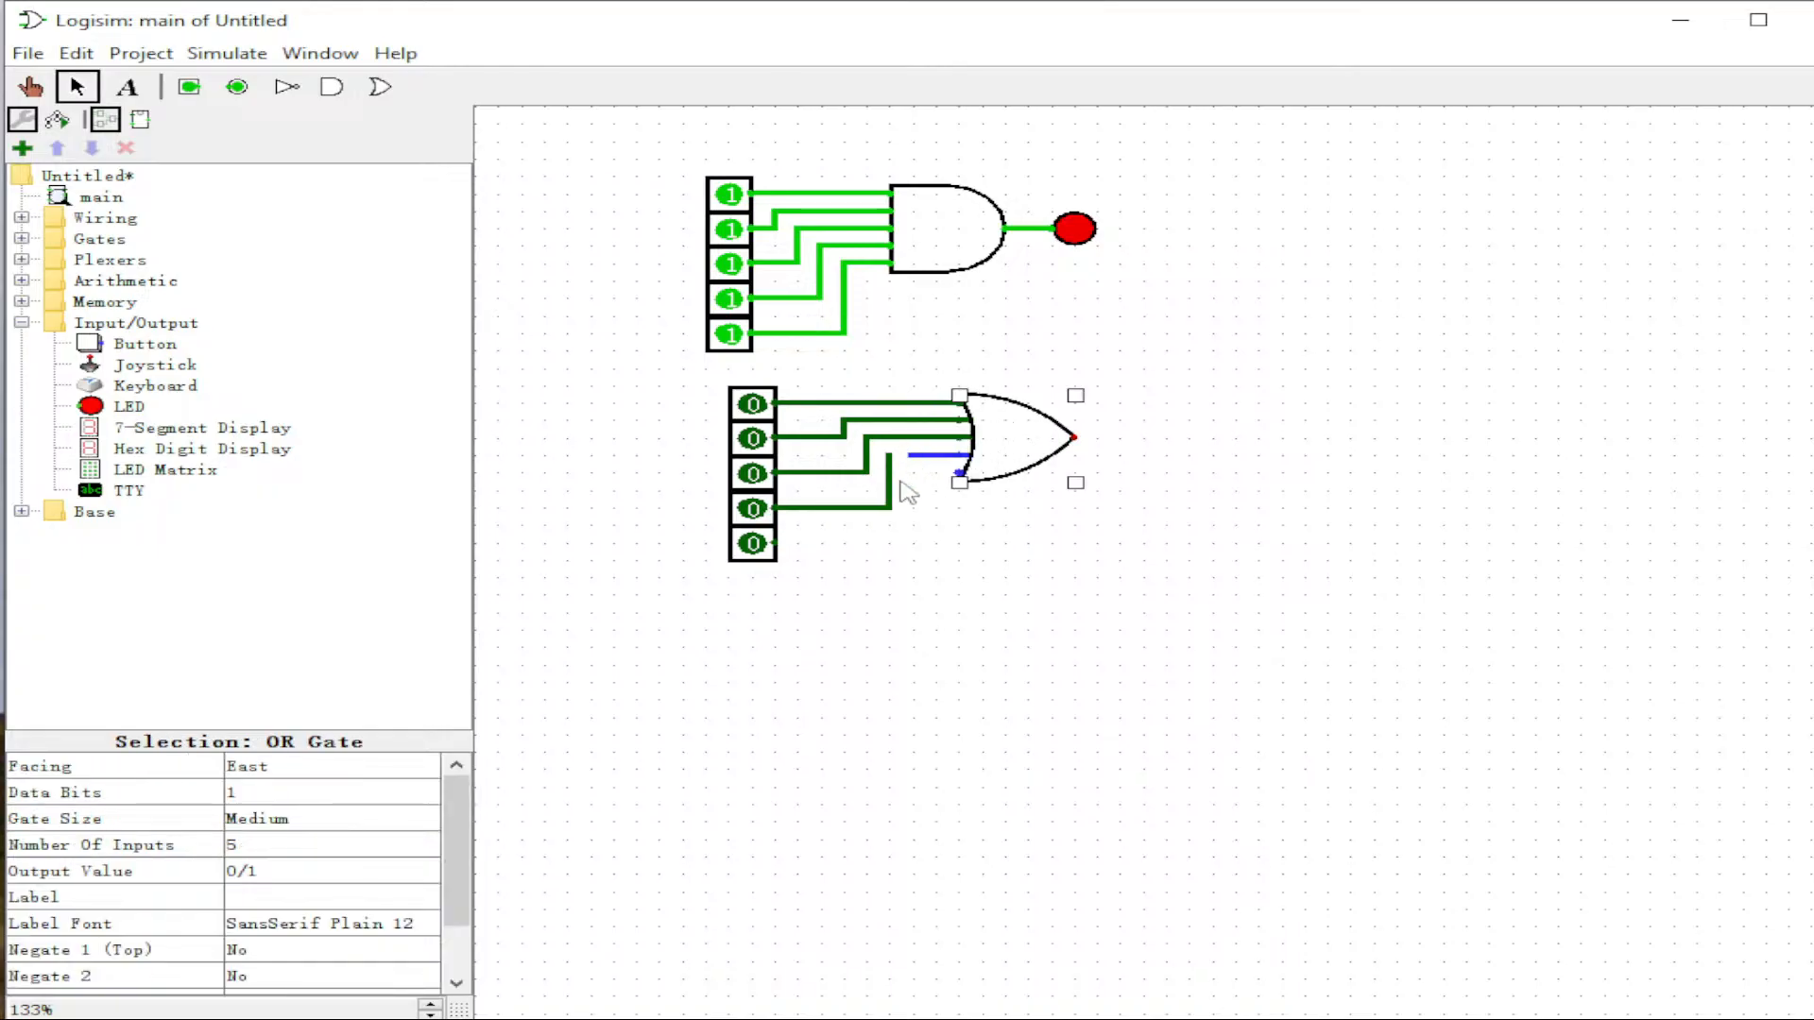
pyautogui.rightClick(887, 466)
pyautogui.click(892, 457)
pyautogui.click(914, 456)
pyautogui.moveTo(914, 457); pyautogui.dragTo(890, 454)
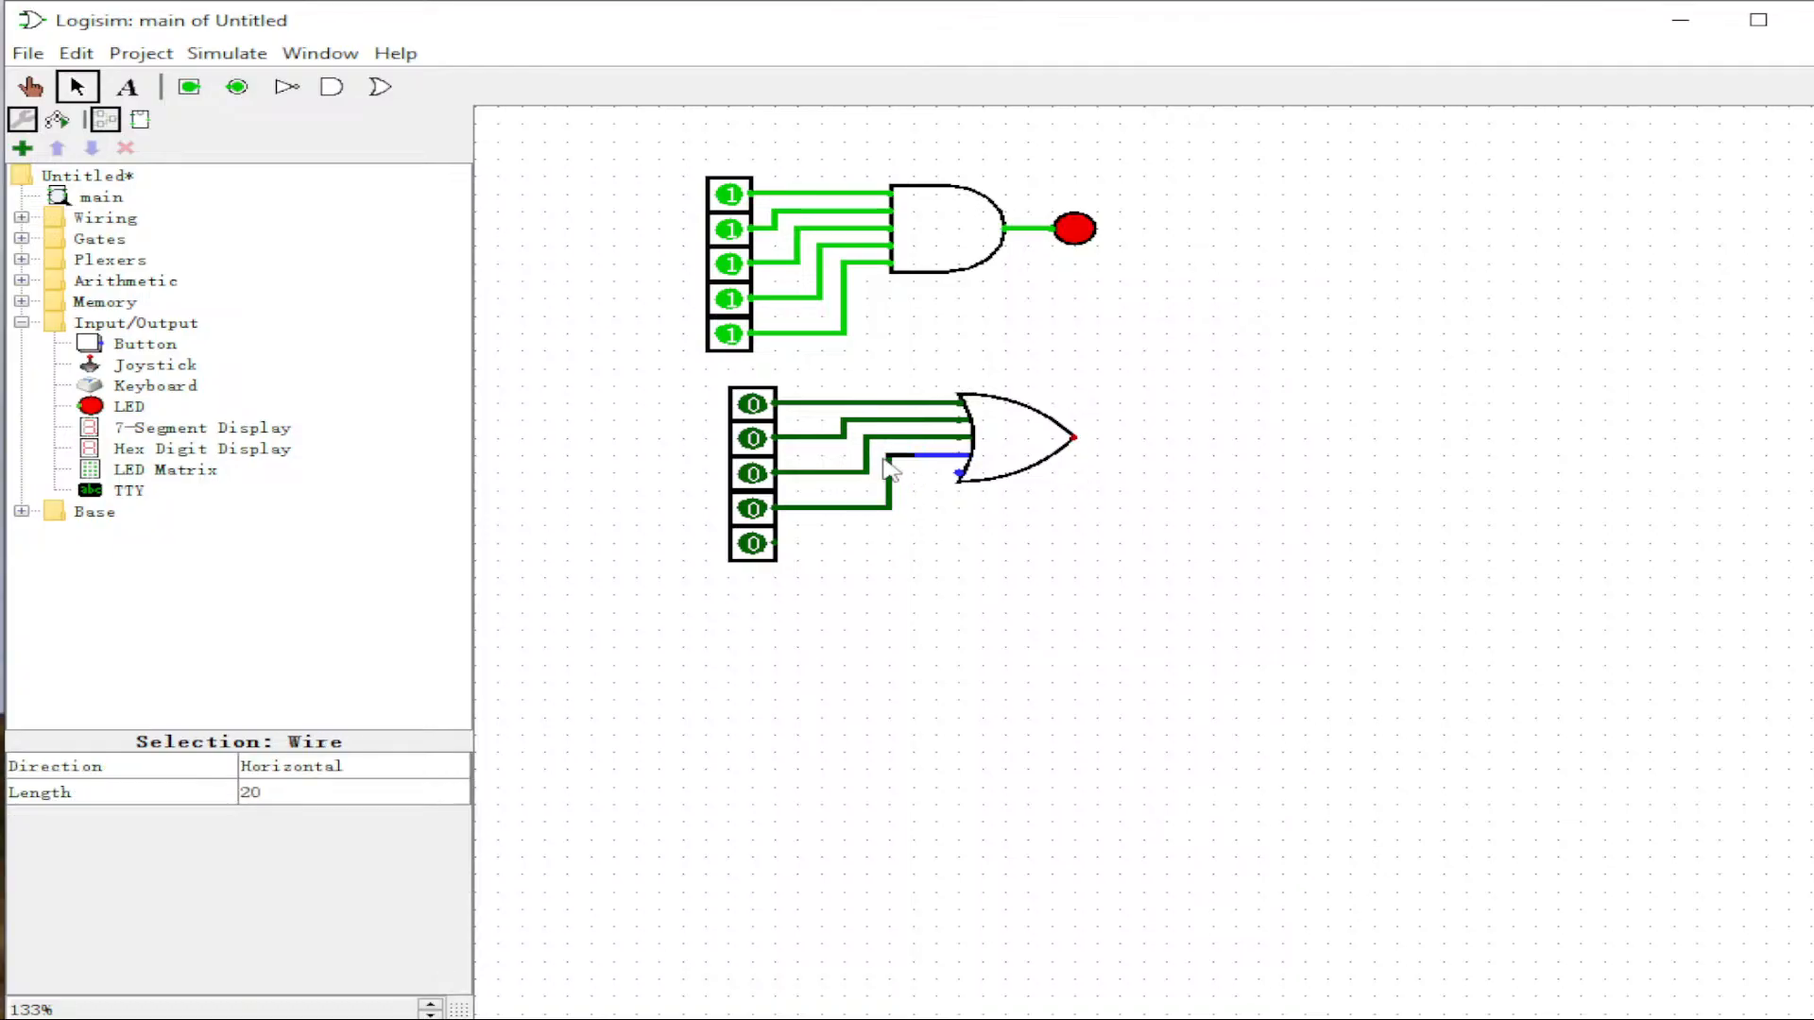
pyautogui.click(811, 586)
pyautogui.moveTo(786, 548); pyautogui.dragTo(960, 472)
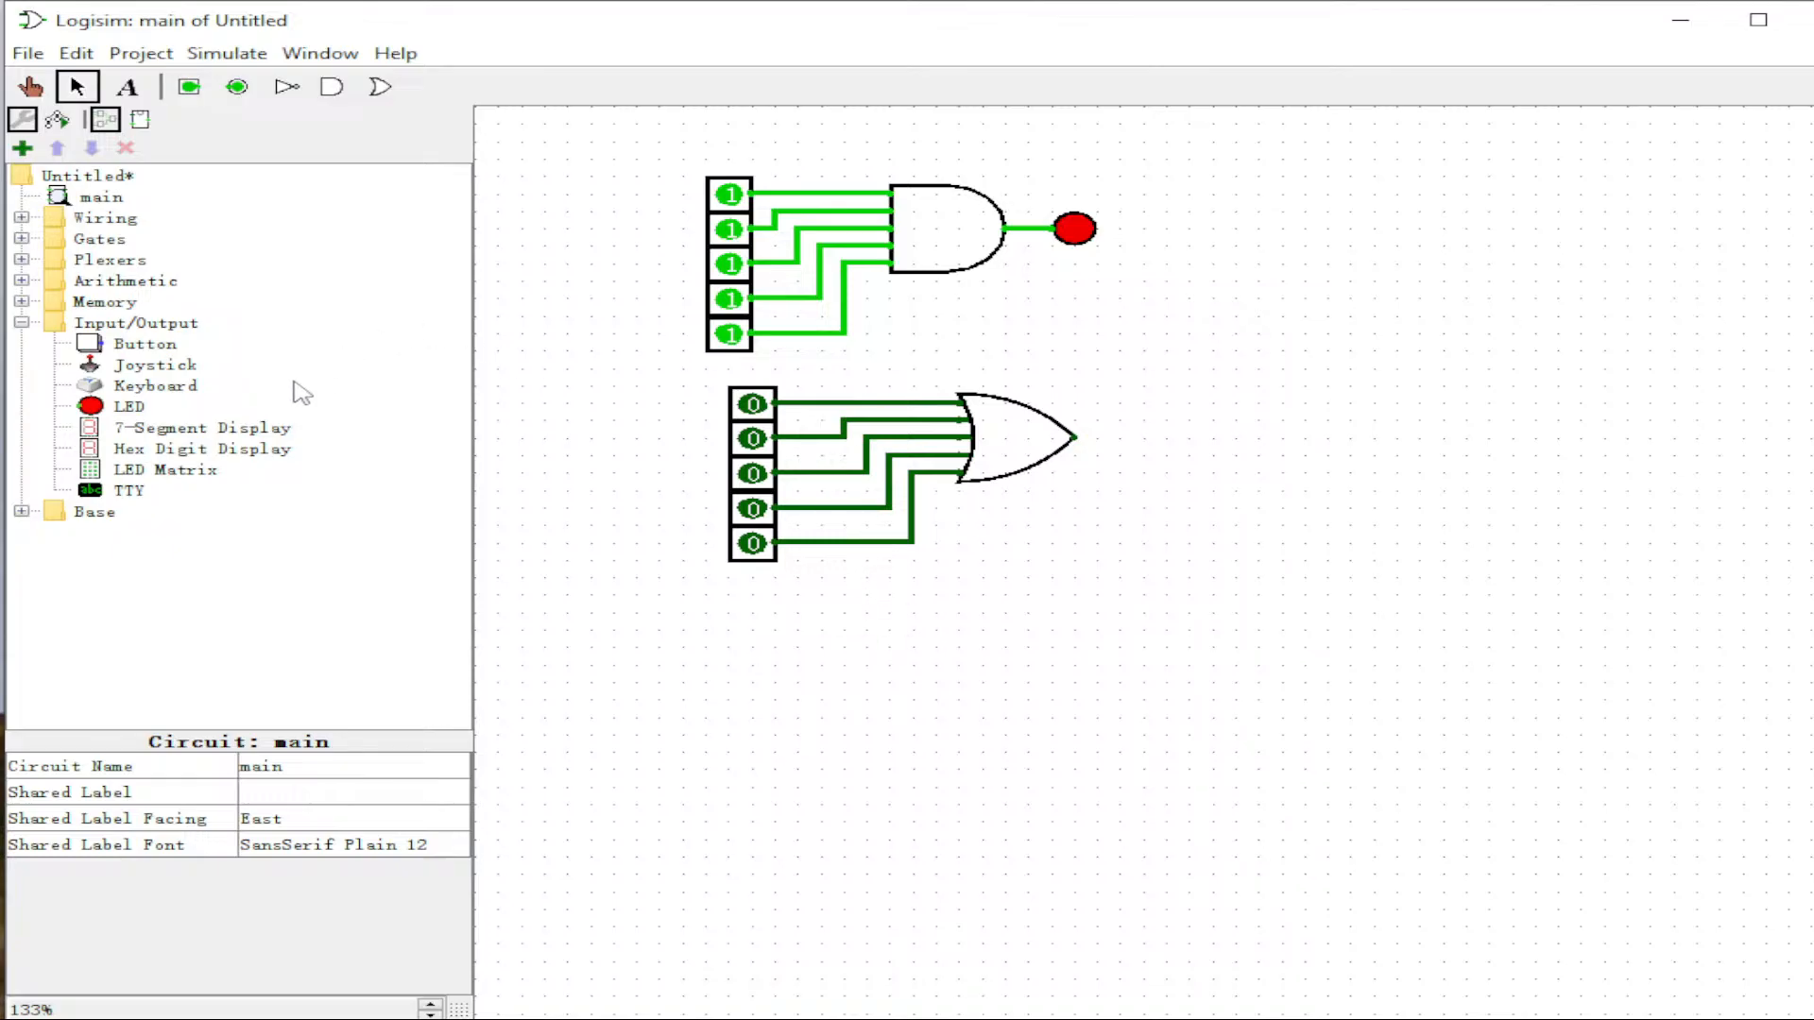
# Step: Place an LED right of the OR gate and wire the output to it
pyautogui.click(126, 407)
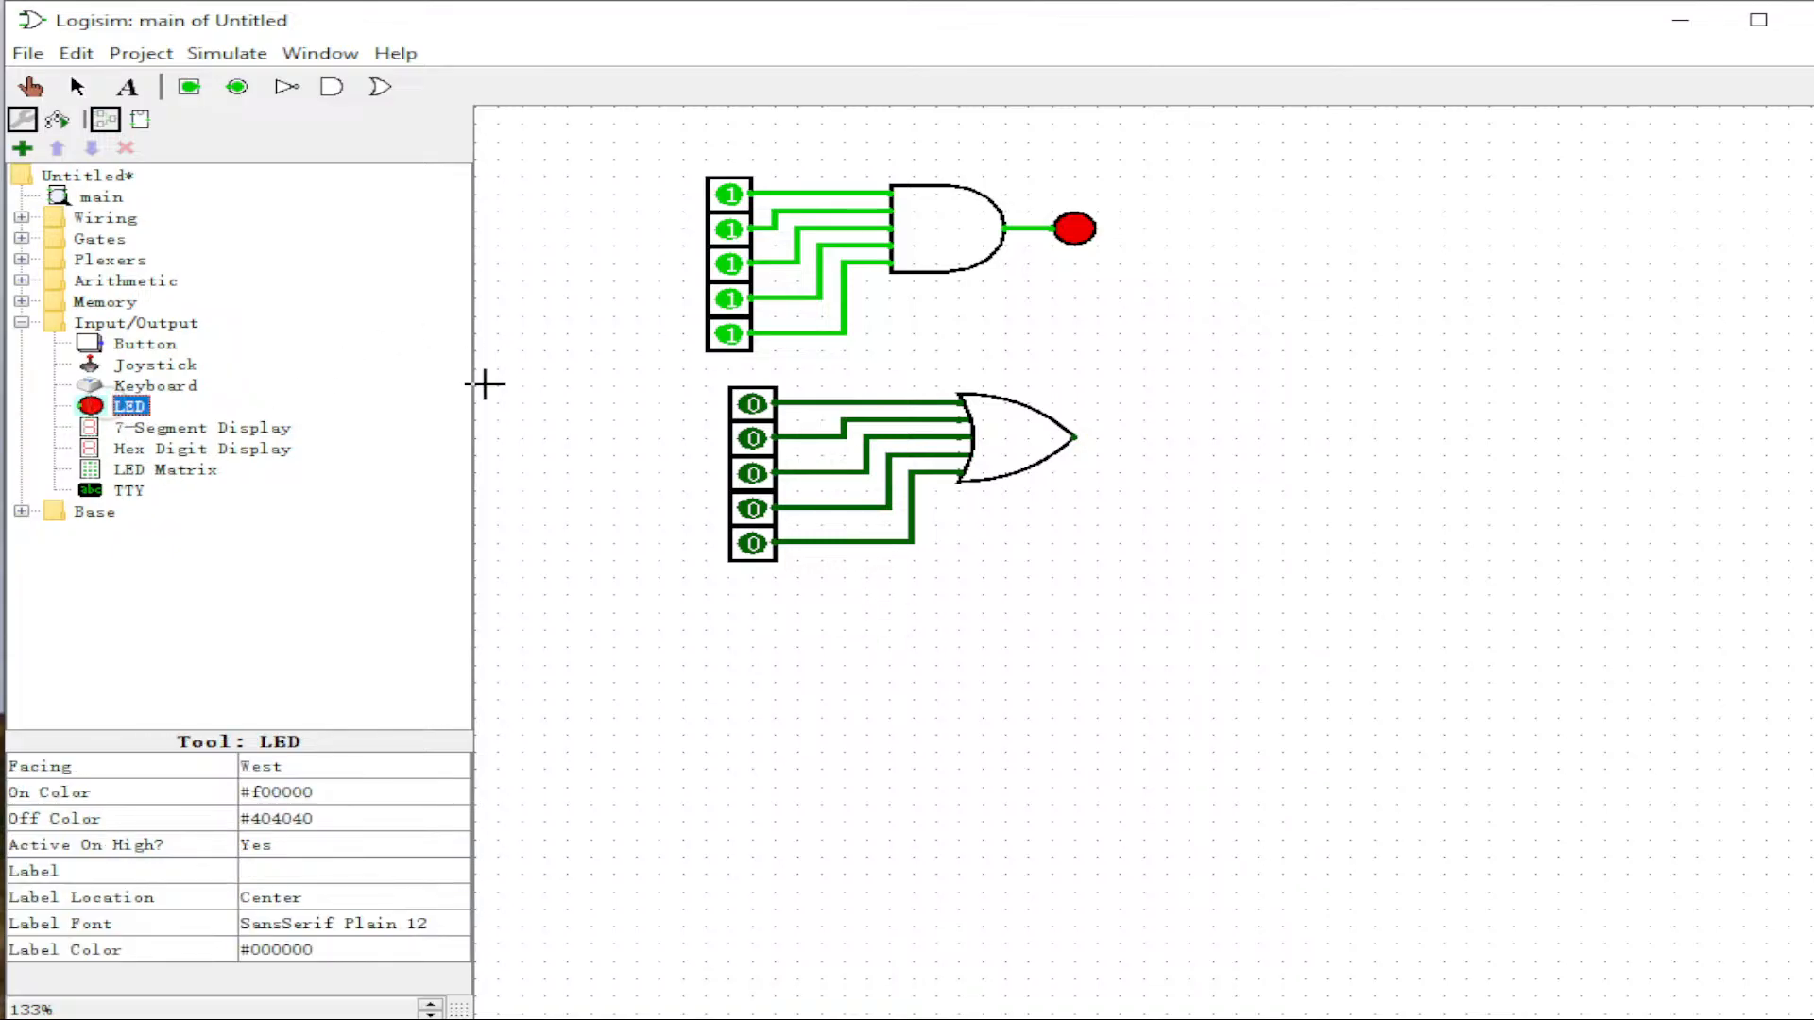
pyautogui.click(1120, 437)
pyautogui.moveTo(1121, 437); pyautogui.dragTo(1074, 437)
pyautogui.click(1076, 528)
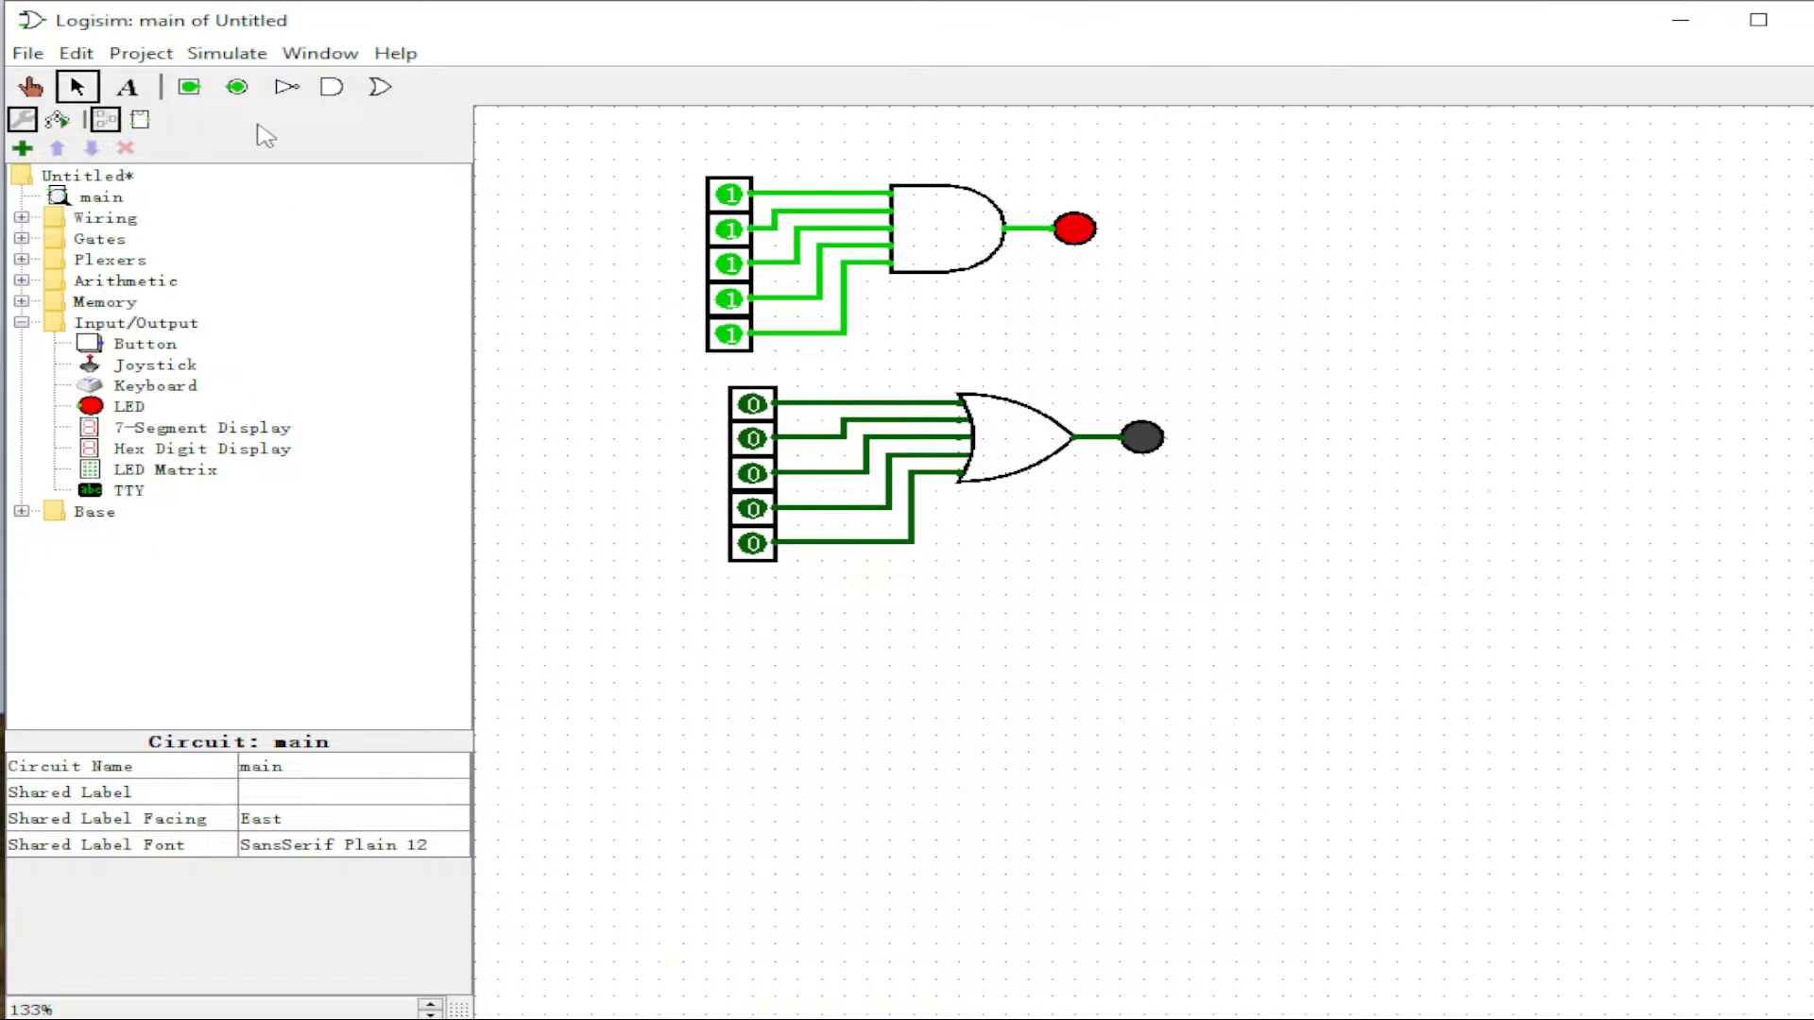
# Step: Turn the OR circuit's inputs on one by one with the Poke tool
pyautogui.click(30, 88)
pyautogui.click(752, 404)
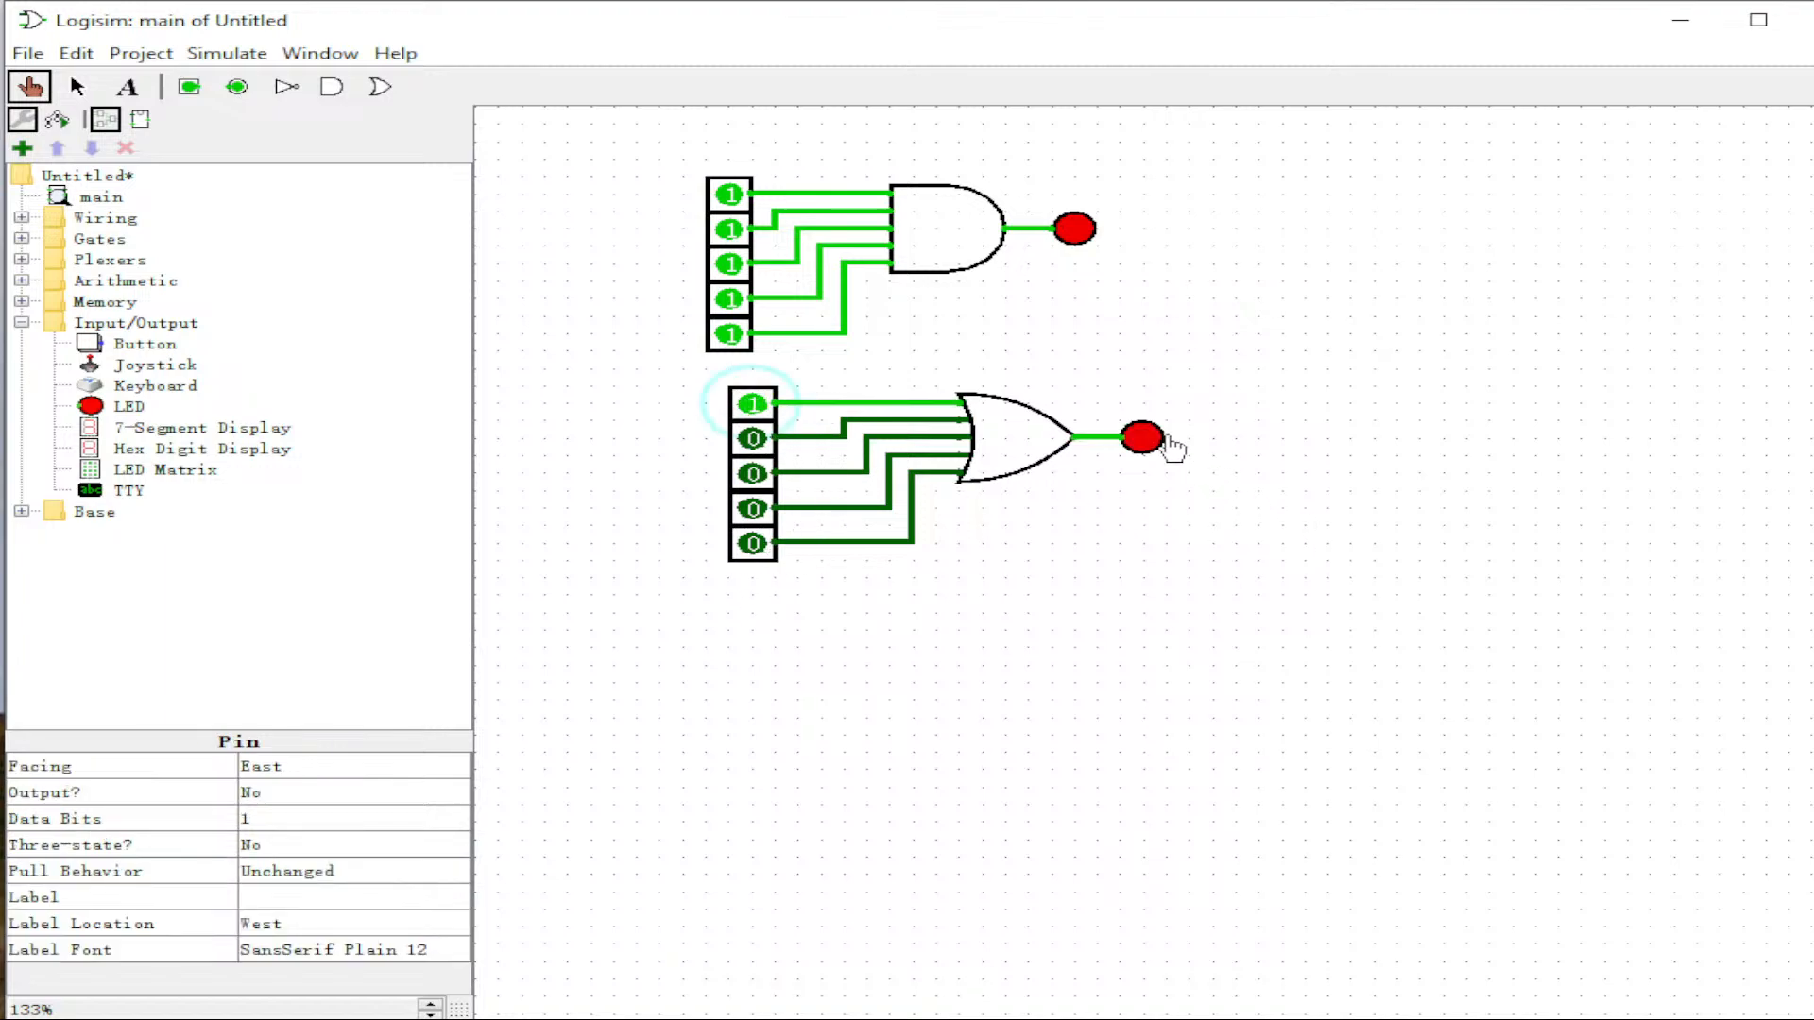
pyautogui.click(752, 438)
pyautogui.click(752, 473)
pyautogui.doubleClick(752, 508)
pyautogui.click(752, 543)
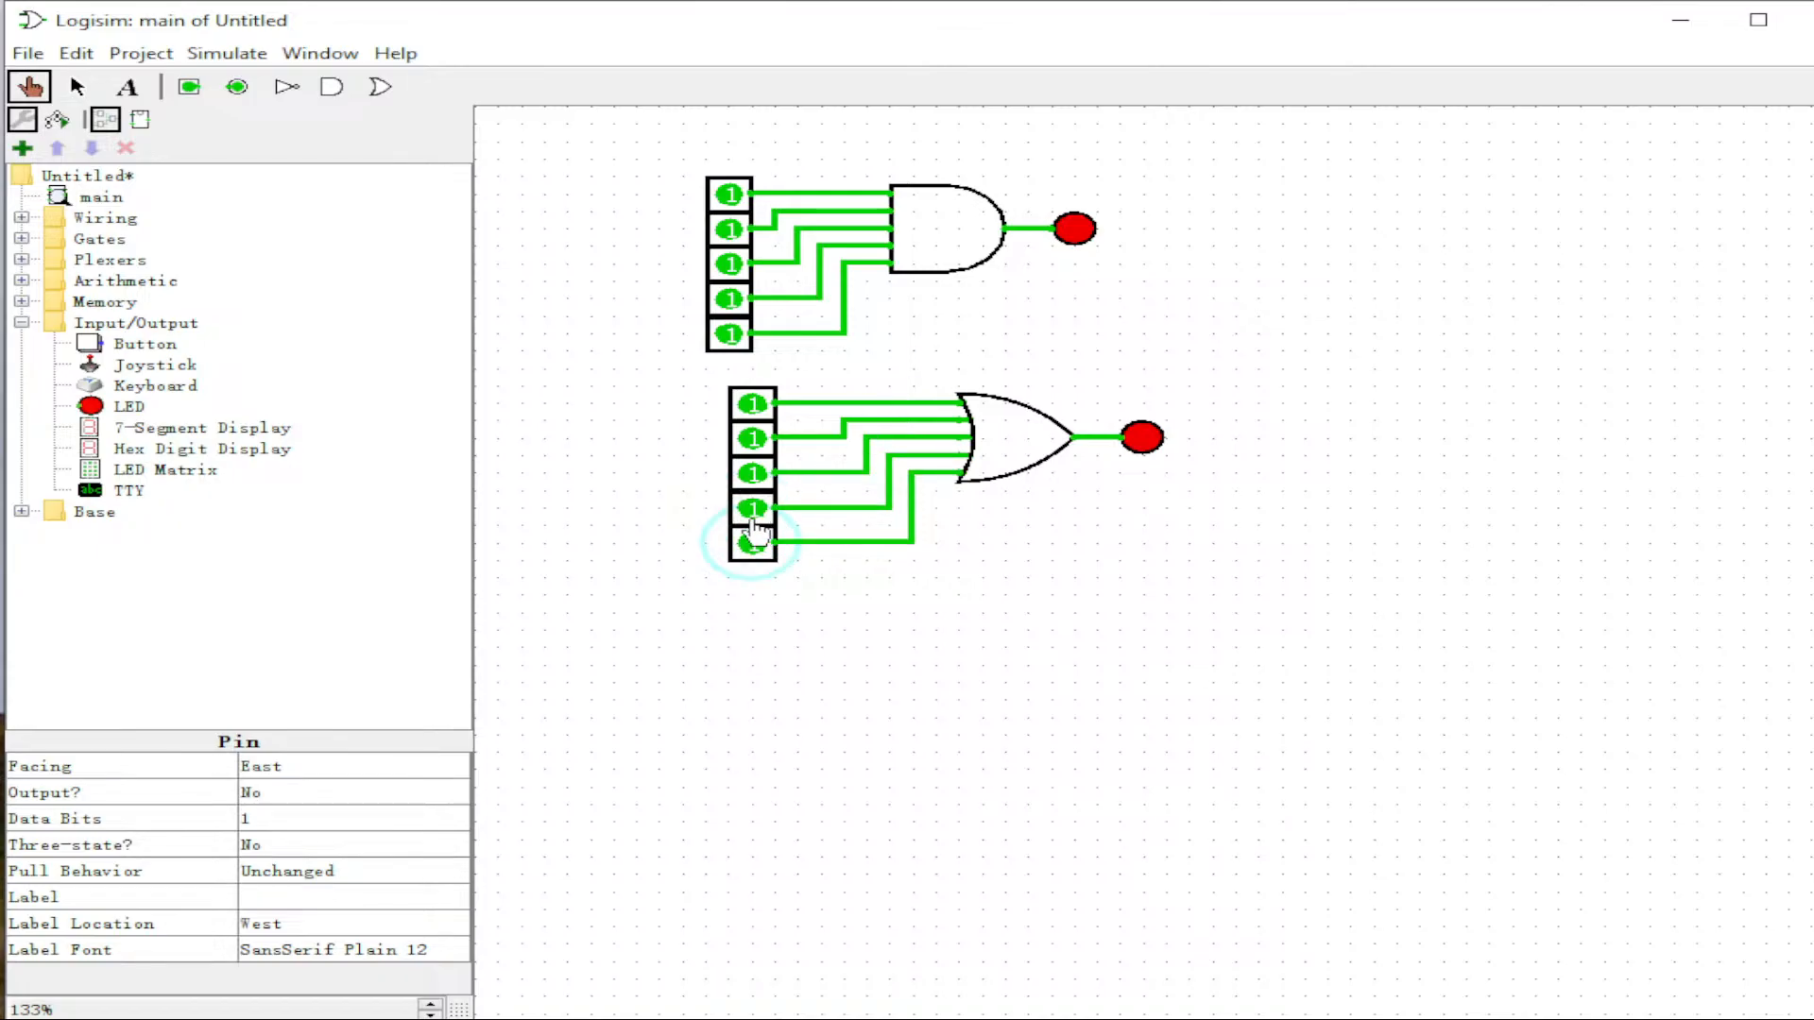
# Step: Switch every OR input back to 0, briefly flicking some, so the LED goes dark
pyautogui.click(752, 473)
pyautogui.click(752, 439)
pyautogui.click(752, 405)
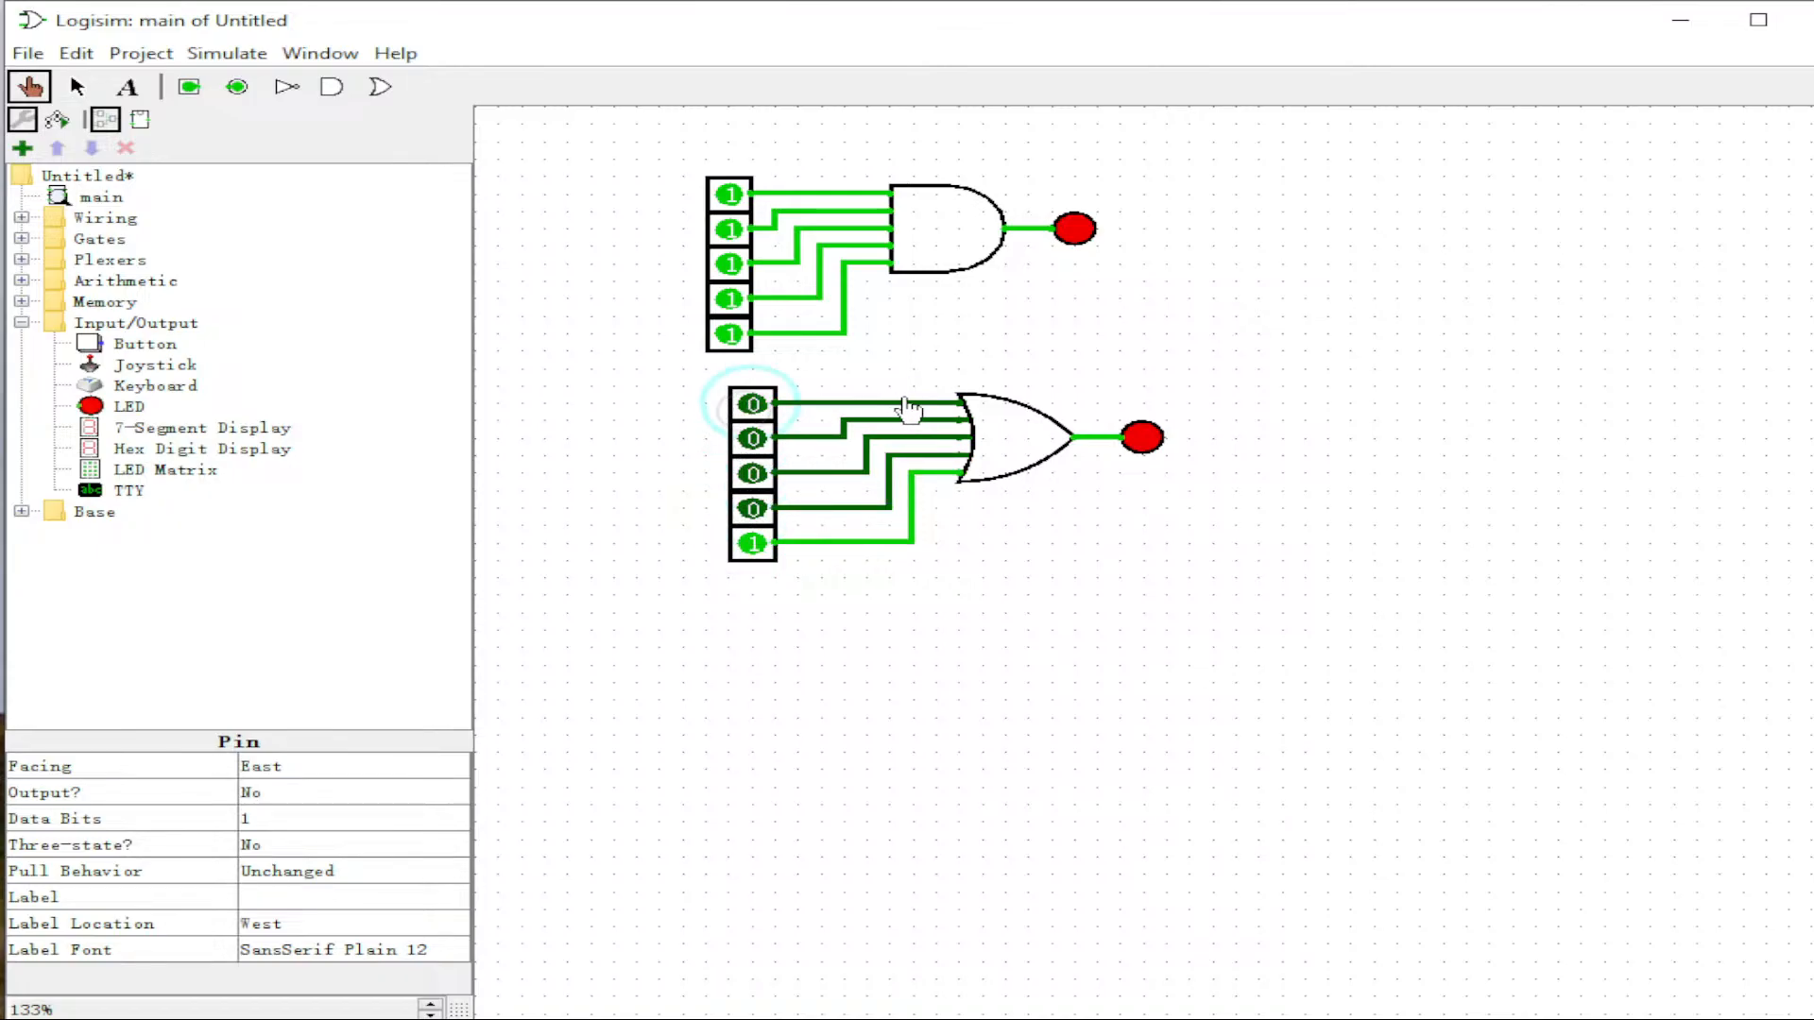
pyautogui.click(752, 544)
pyautogui.click(752, 508)
pyautogui.click(752, 508)
pyautogui.click(762, 474)
pyautogui.click(761, 474)
pyautogui.click(762, 438)
pyautogui.click(762, 439)
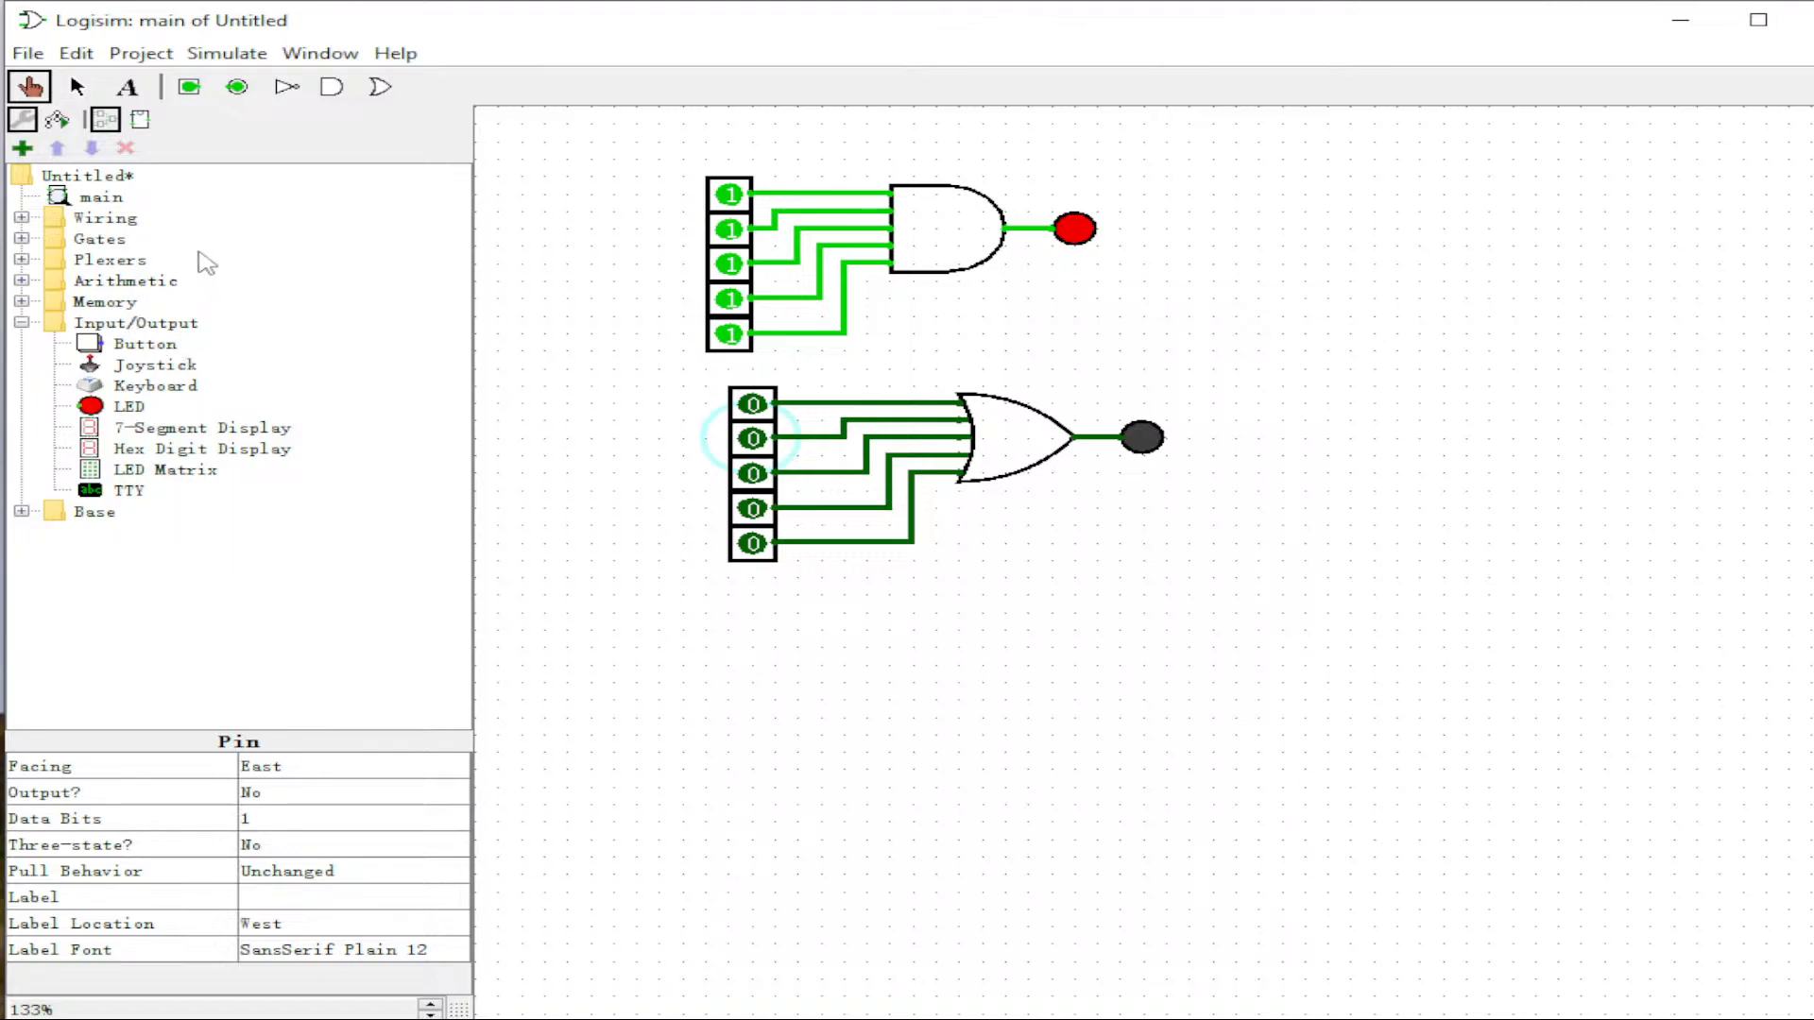
# Step: Place a five-input XOR gate at top right with an LED at its output
pyautogui.click(21, 239)
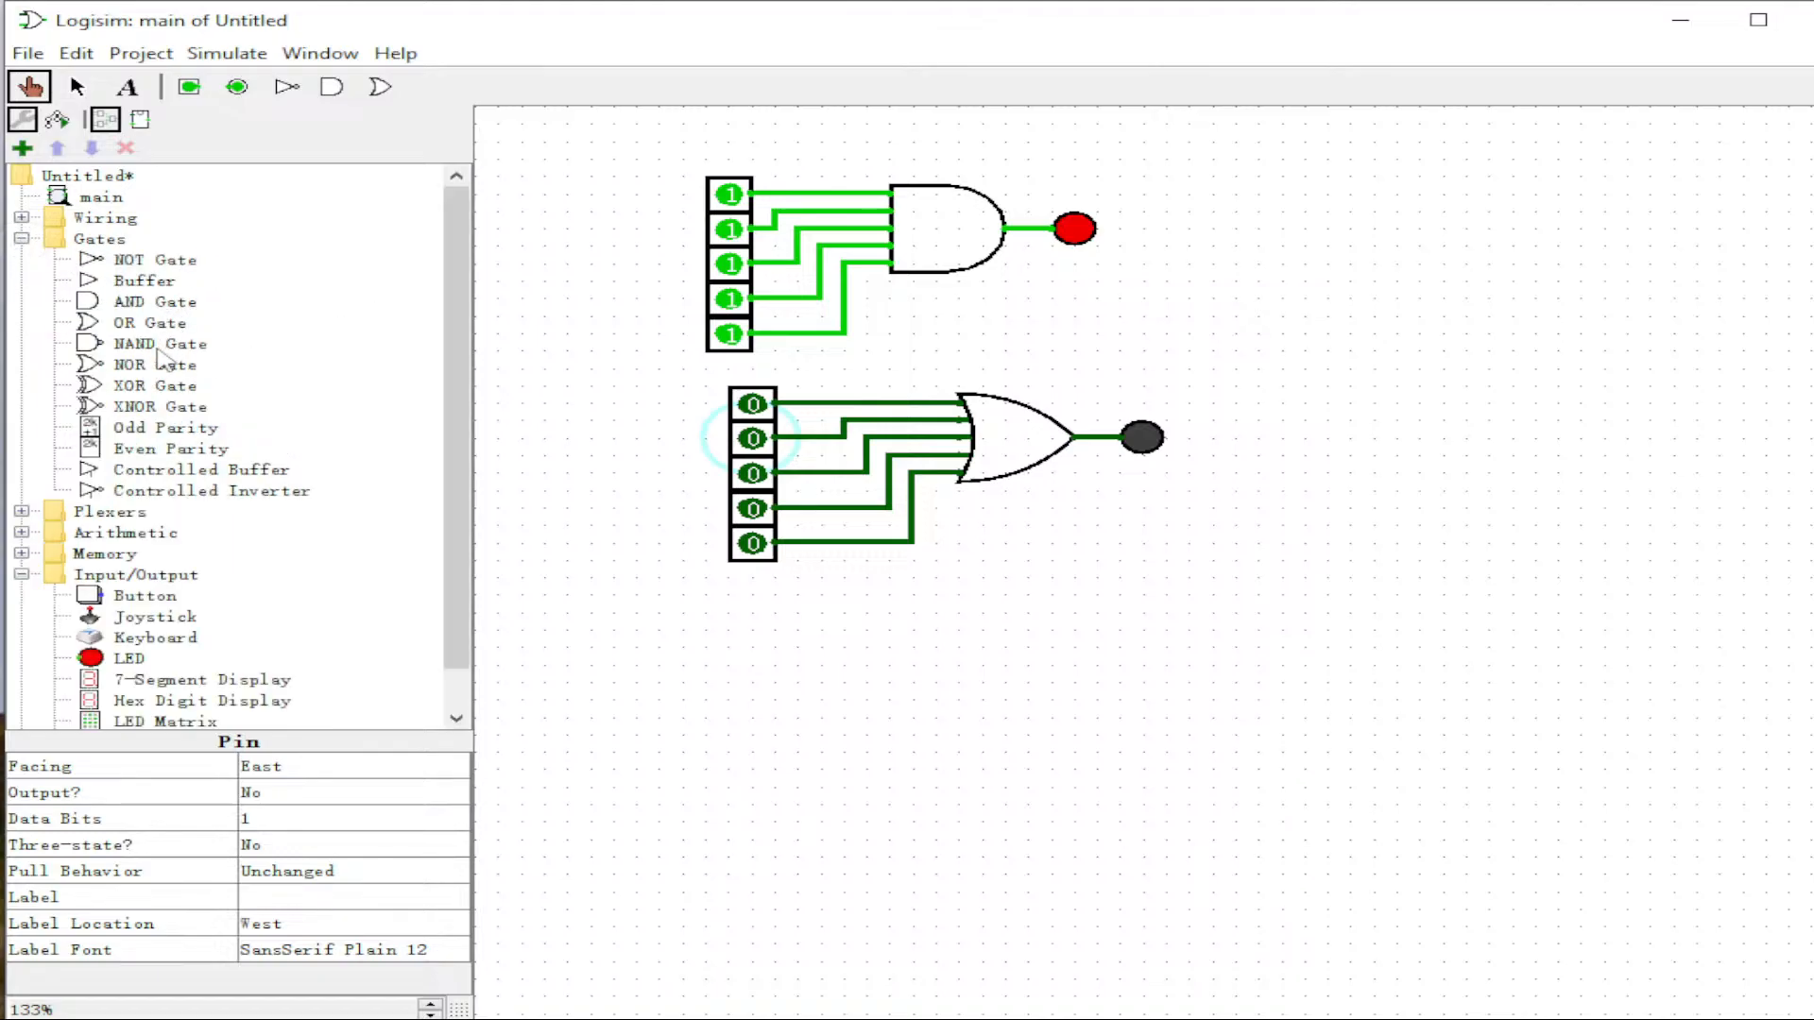
pyautogui.click(129, 386)
pyautogui.click(1559, 209)
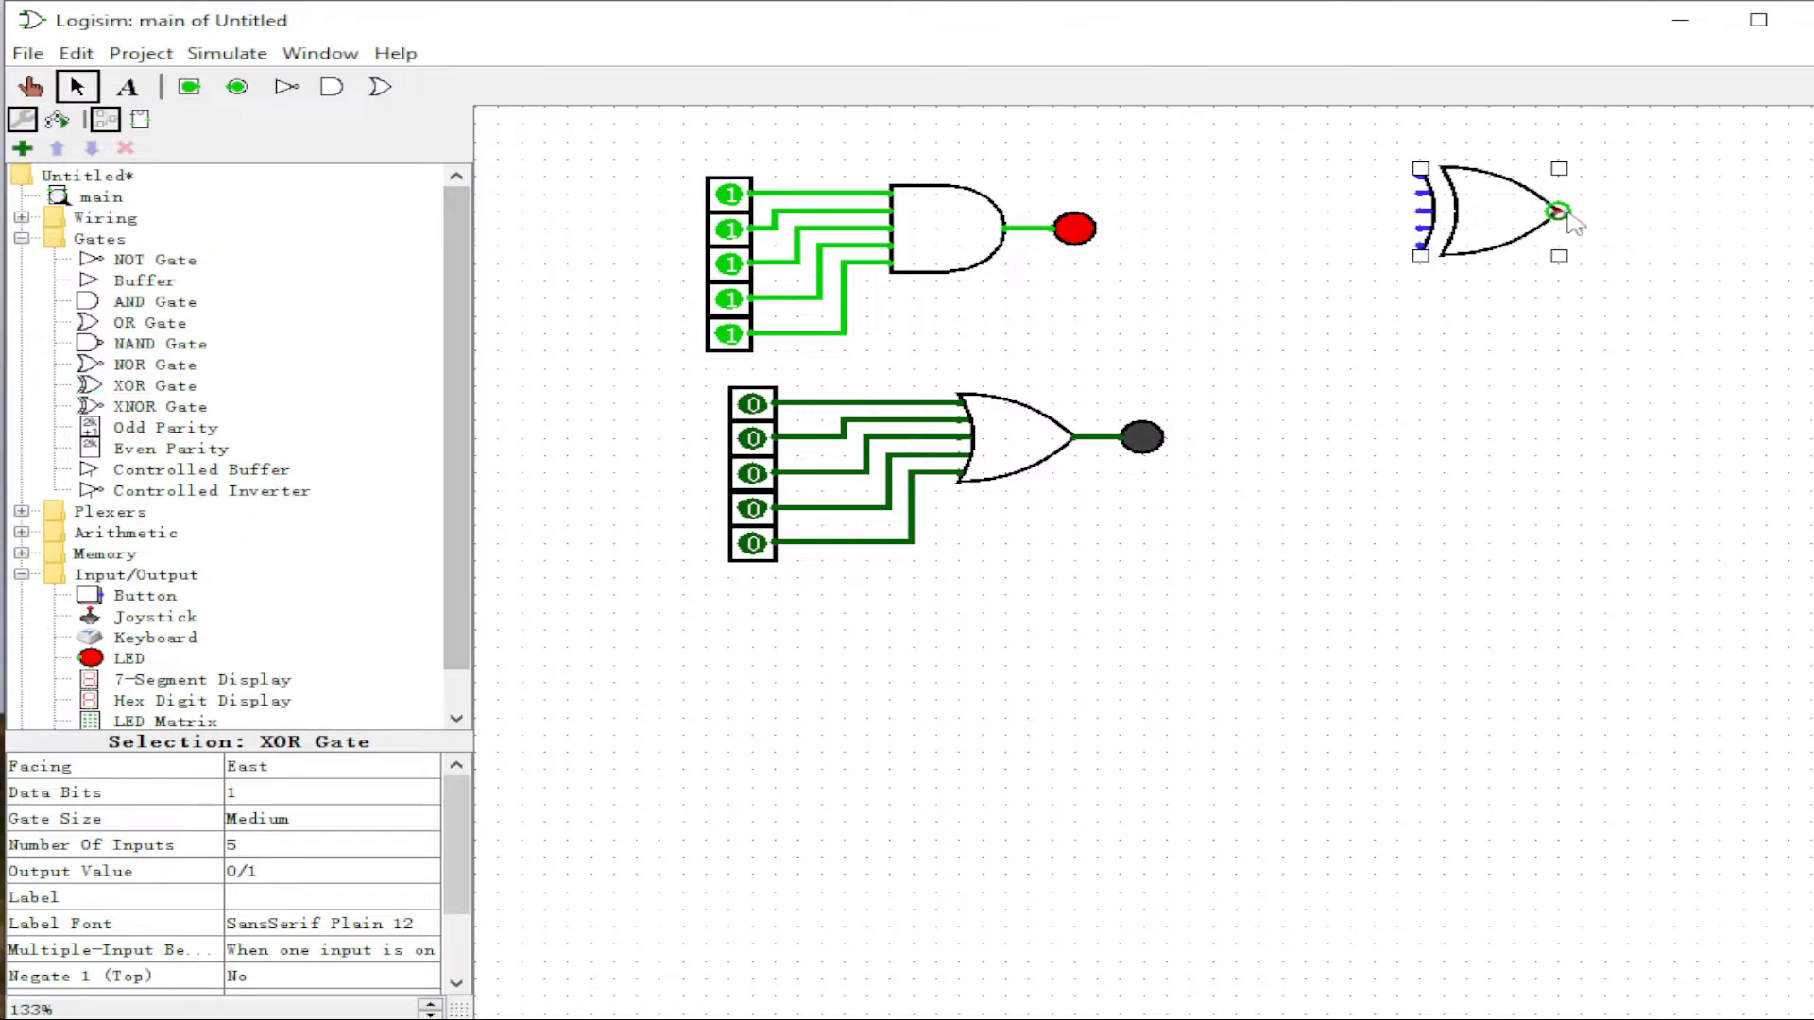
pyautogui.click(1216, 180)
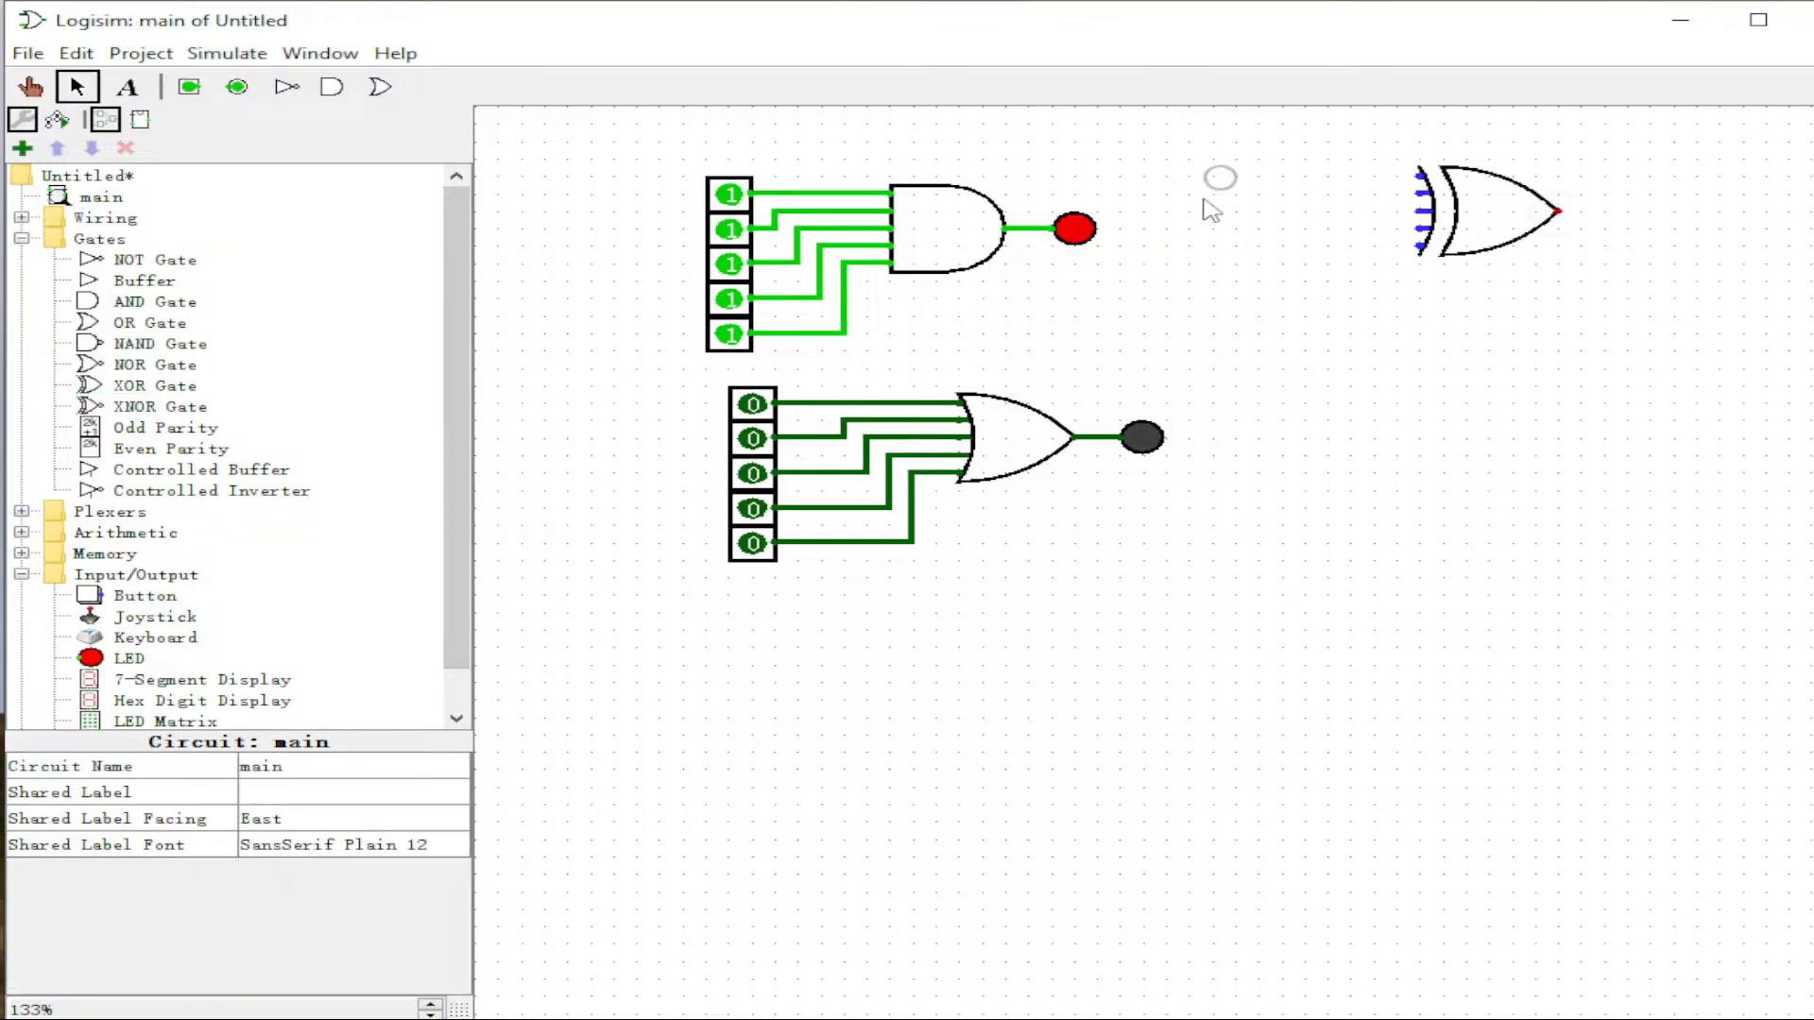
pyautogui.click(121, 659)
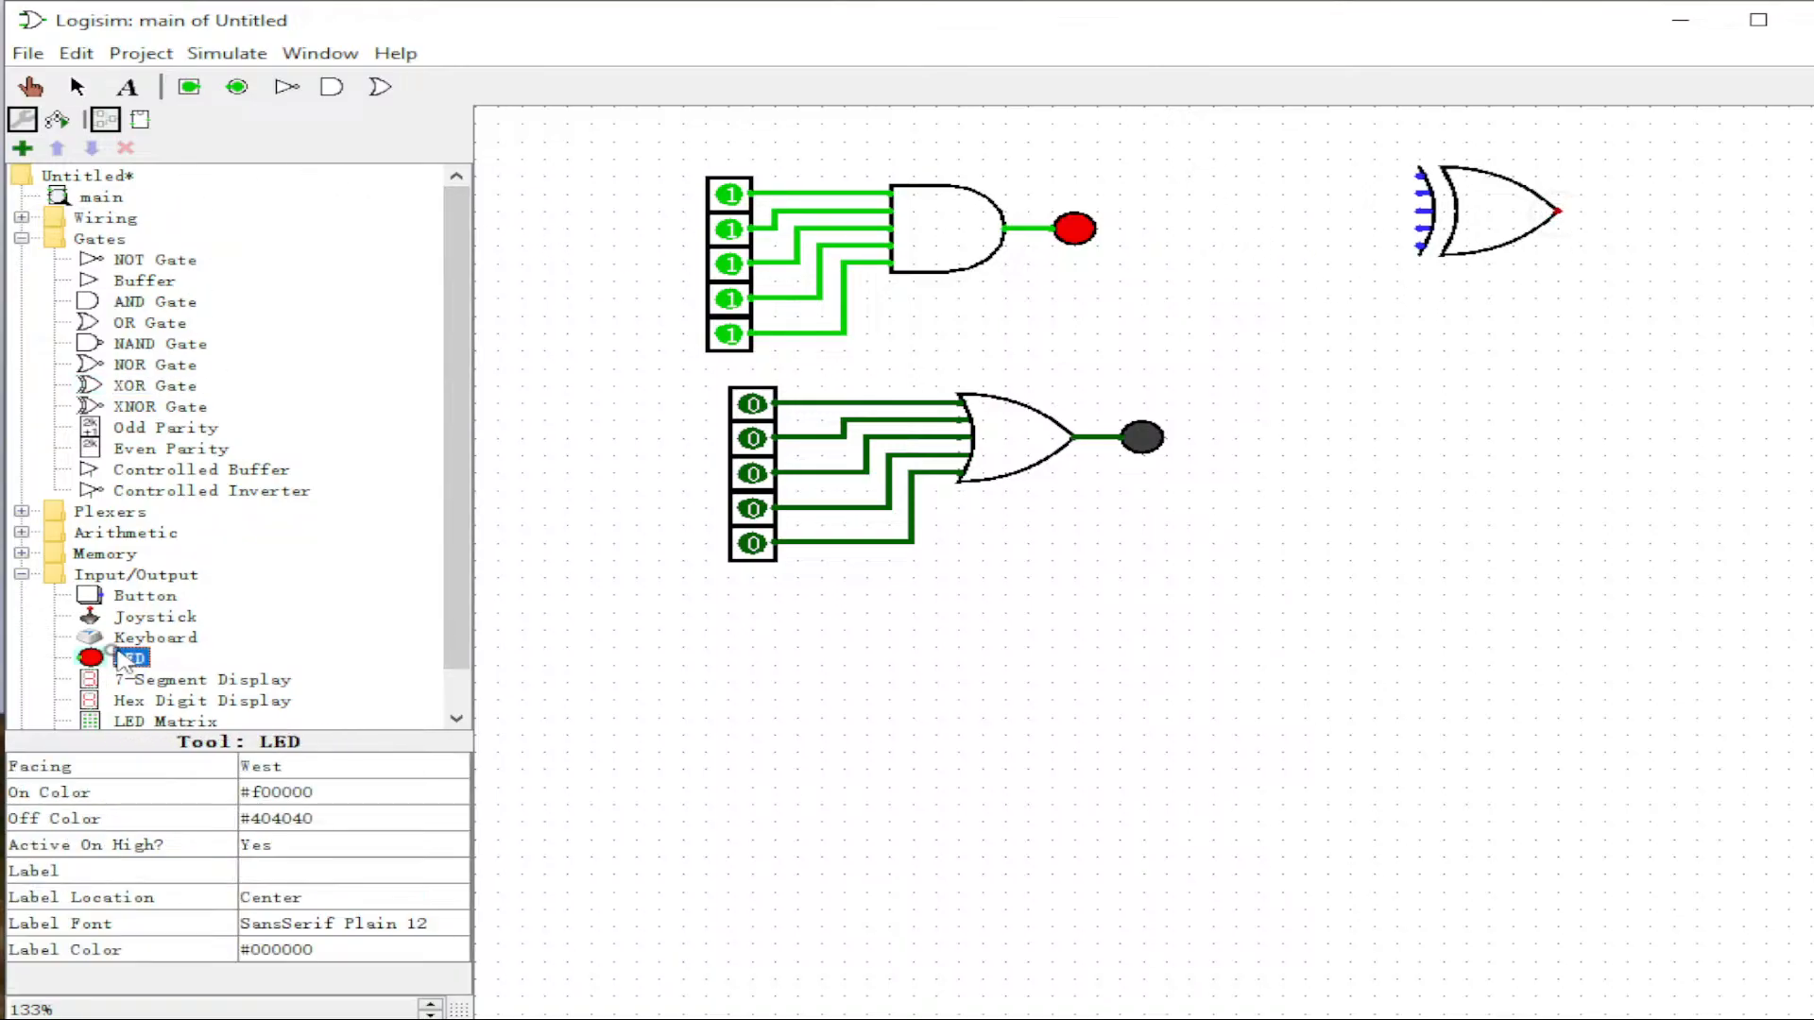
pyautogui.click(1596, 210)
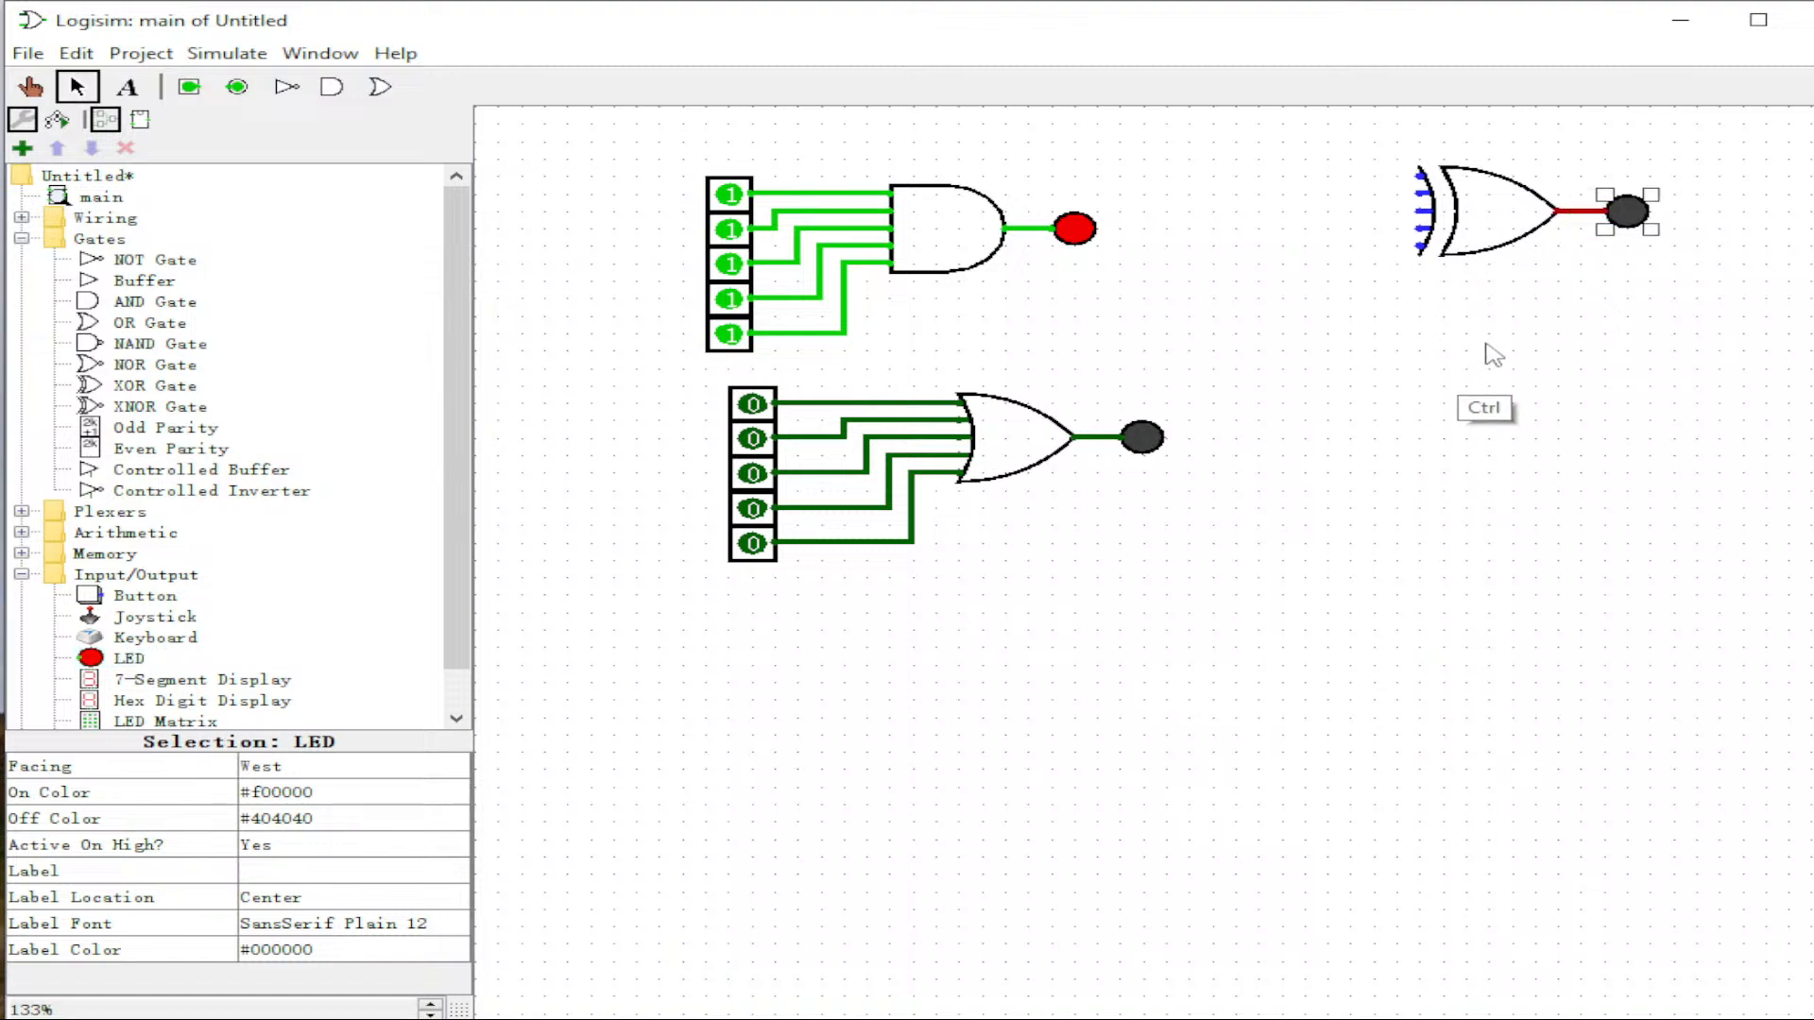
# Step: Paste the five-pin column beside the XOR gate and start wiring the pins
pyautogui.hotkey('ctrl', 'v')
pyautogui.moveTo(790, 203); pyautogui.dragTo(1372, 212)
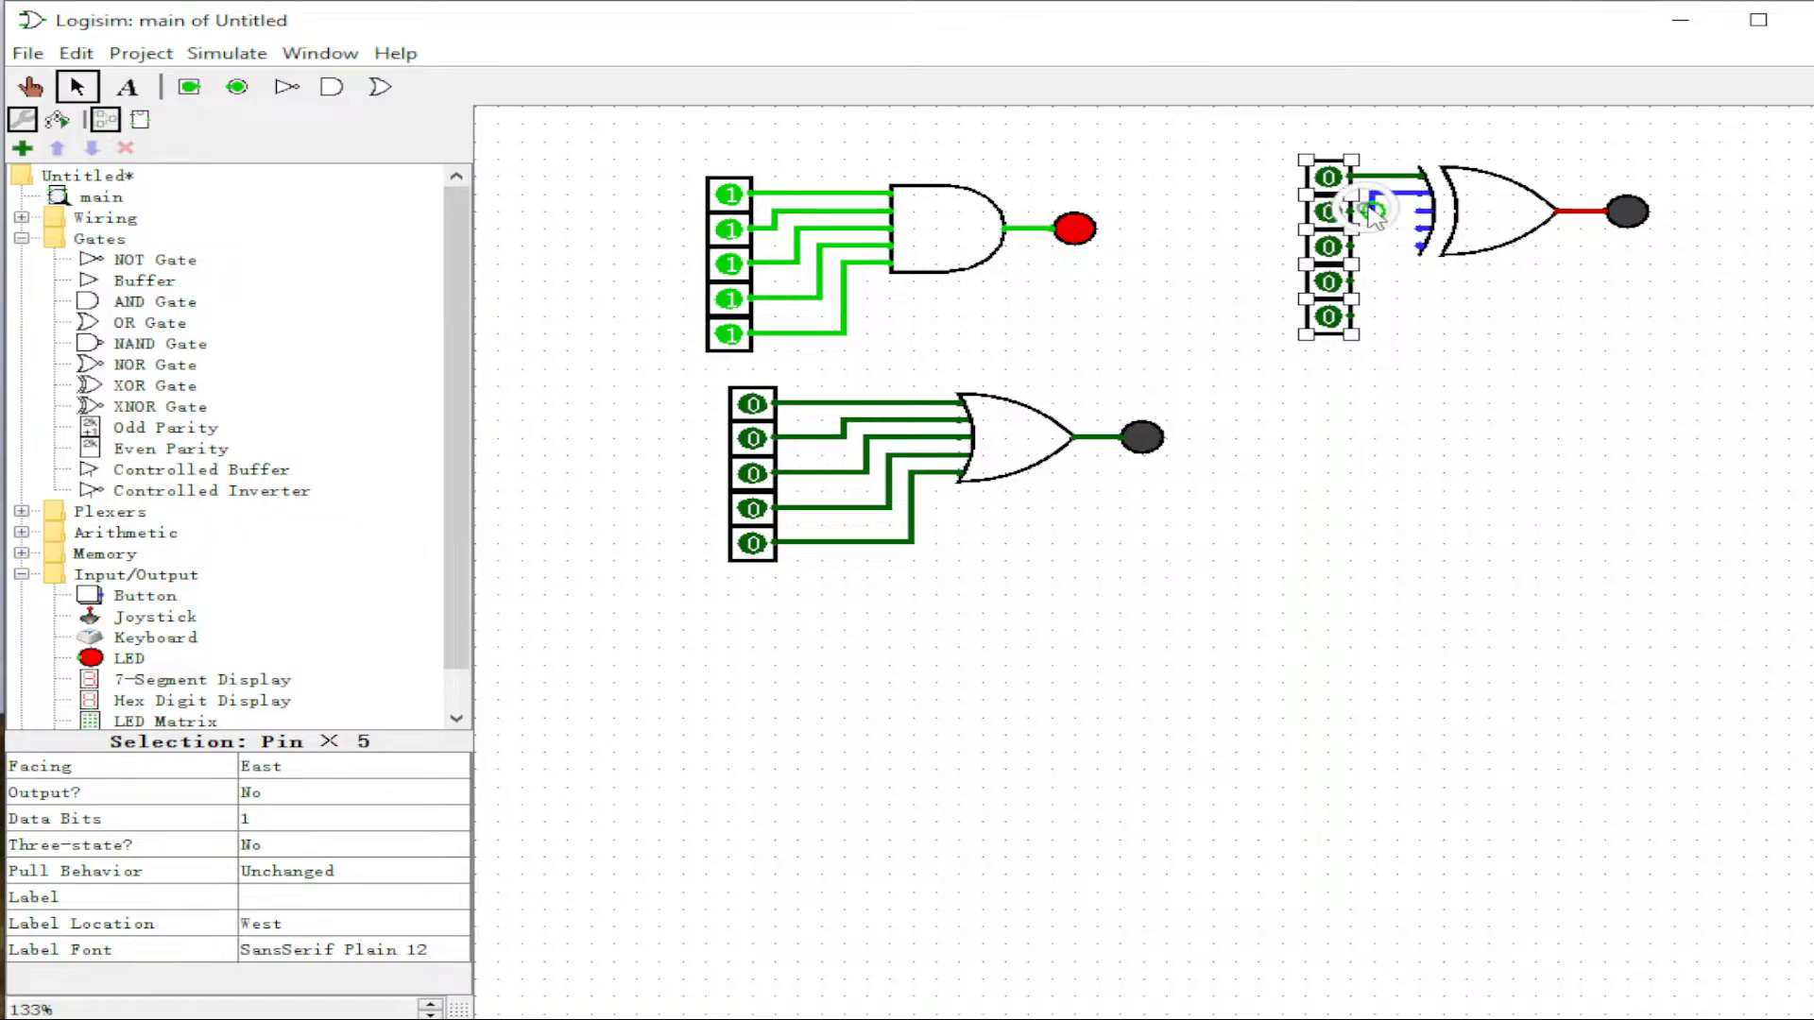
pyautogui.click(1371, 210)
pyautogui.click(1376, 230)
pyautogui.moveTo(1372, 211)
pyautogui.mouseDown()
pyautogui.moveTo(1349, 212)
pyautogui.moveTo(1373, 246)
pyautogui.moveTo(1375, 205)
pyautogui.mouseUp()
pyautogui.click(1350, 247)
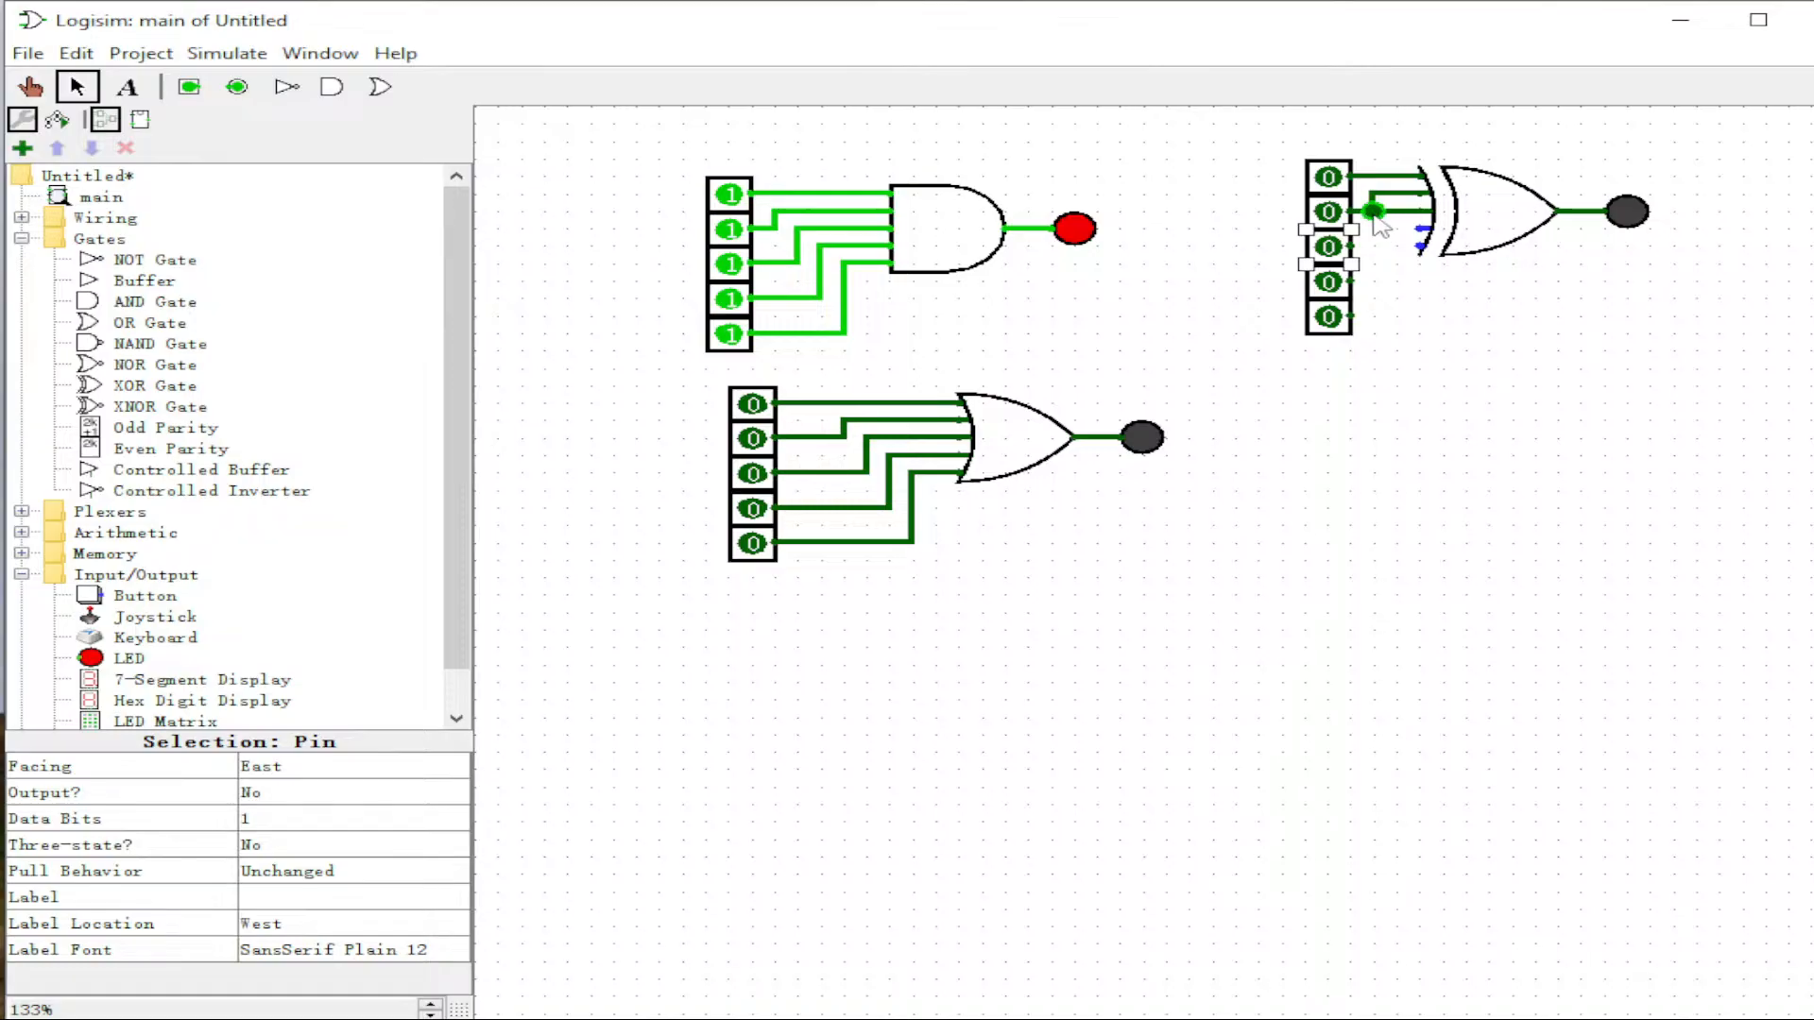
# Step: Move the XOR gate right and wire the remaining pins, including the fifth, into it
pyautogui.moveTo(1526, 215); pyautogui.dragTo(1666, 218)
pyautogui.click(1387, 212)
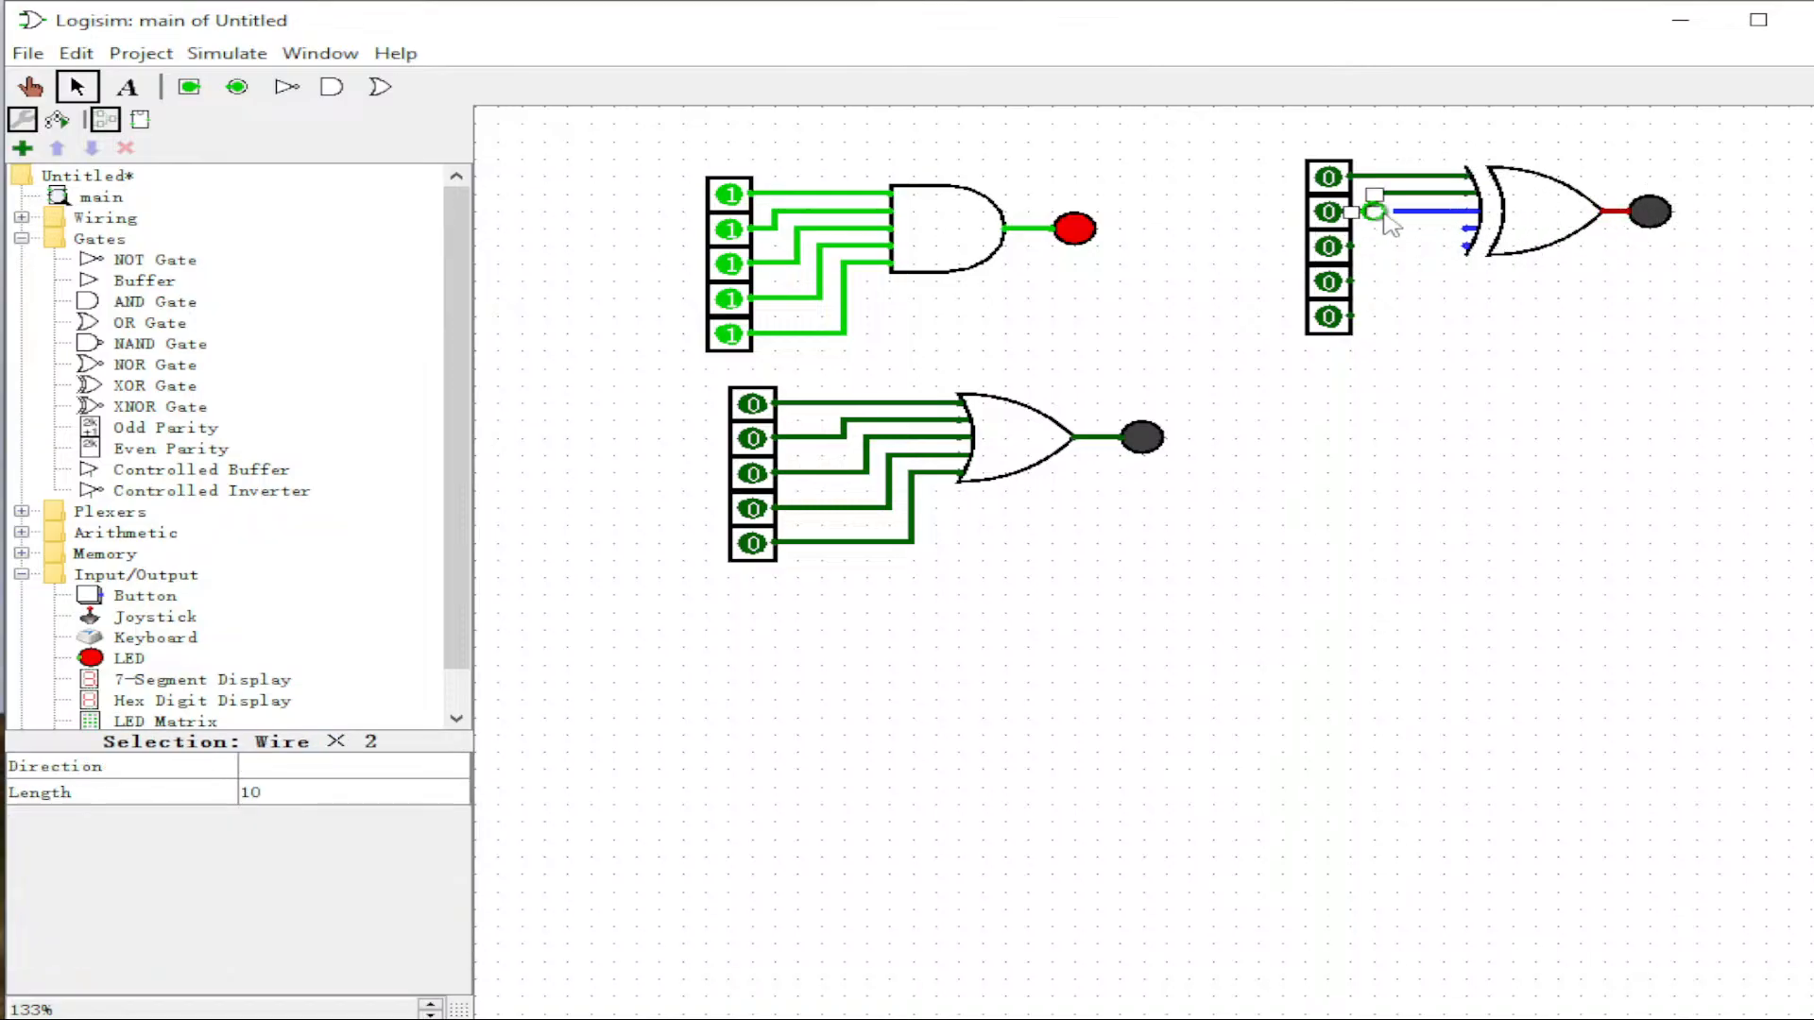
pyautogui.click(1399, 213)
pyautogui.moveTo(1398, 214); pyautogui.dragTo(1470, 230)
pyautogui.click(1353, 317)
pyautogui.moveTo(1355, 321); pyautogui.dragTo(1472, 227)
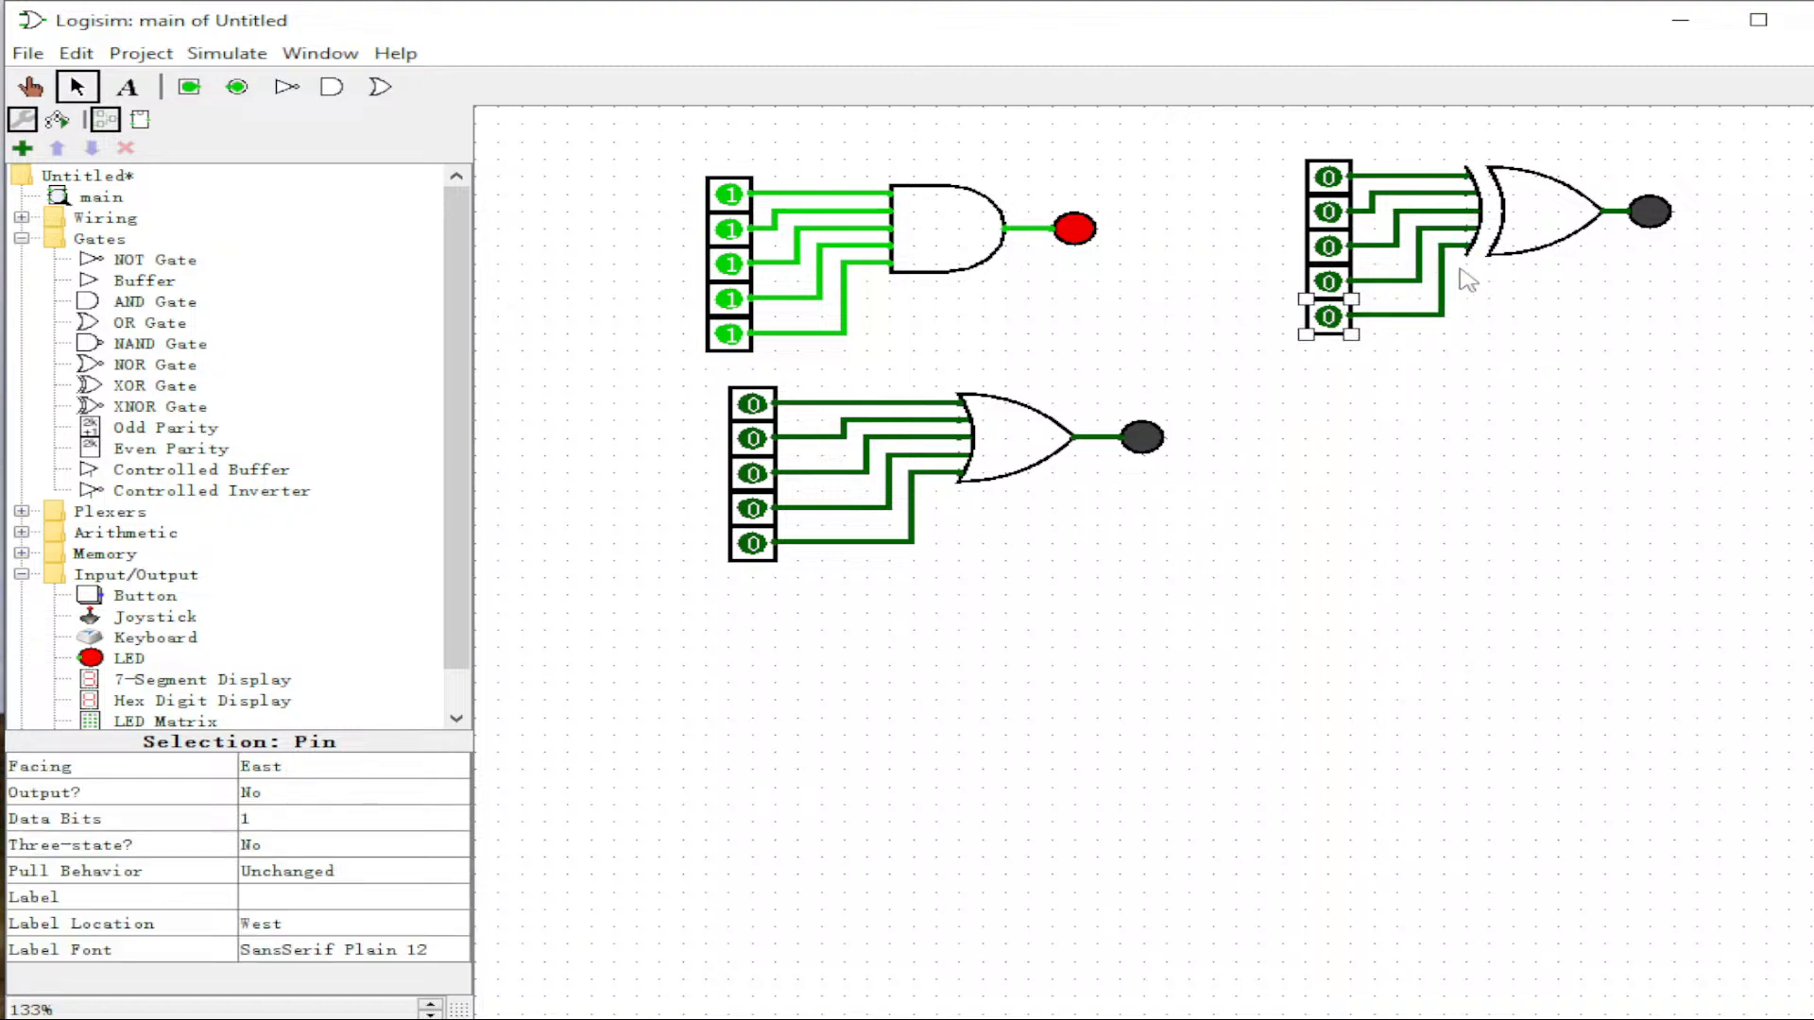
# Step: Set the top three XOR inputs to 1, then turn some back to 0
pyautogui.click(29, 87)
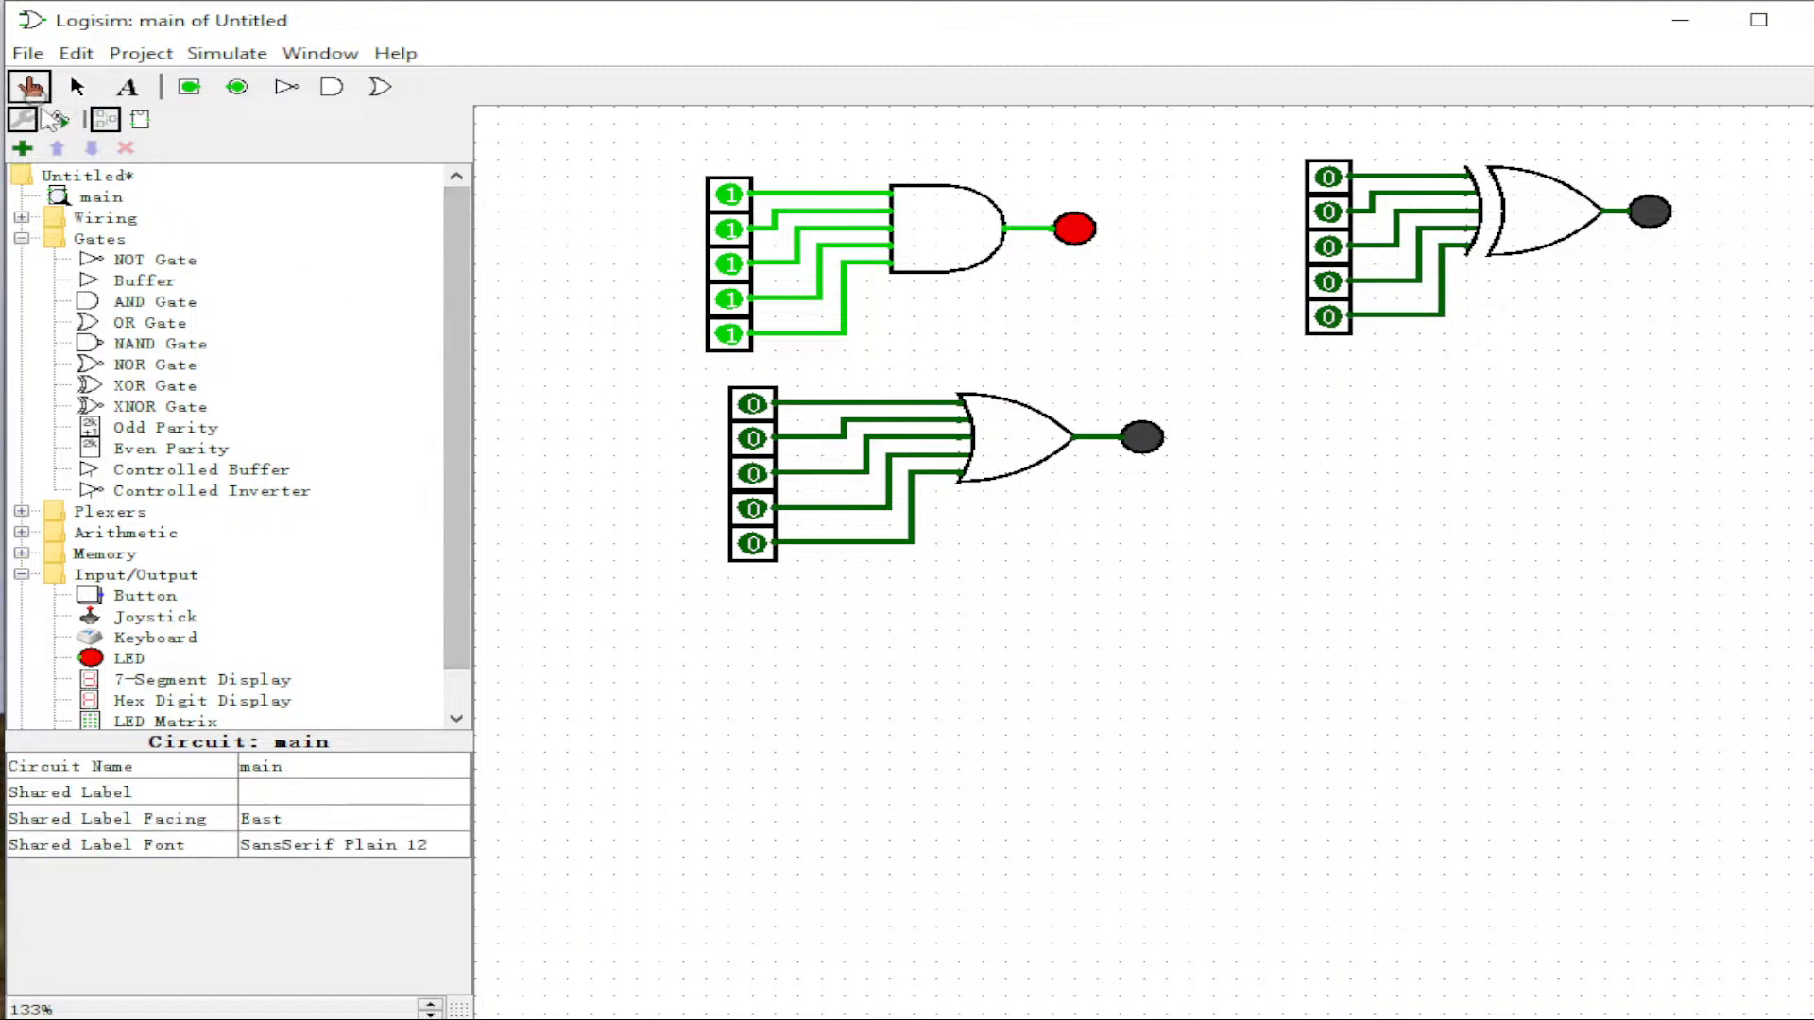
pyautogui.click(1328, 177)
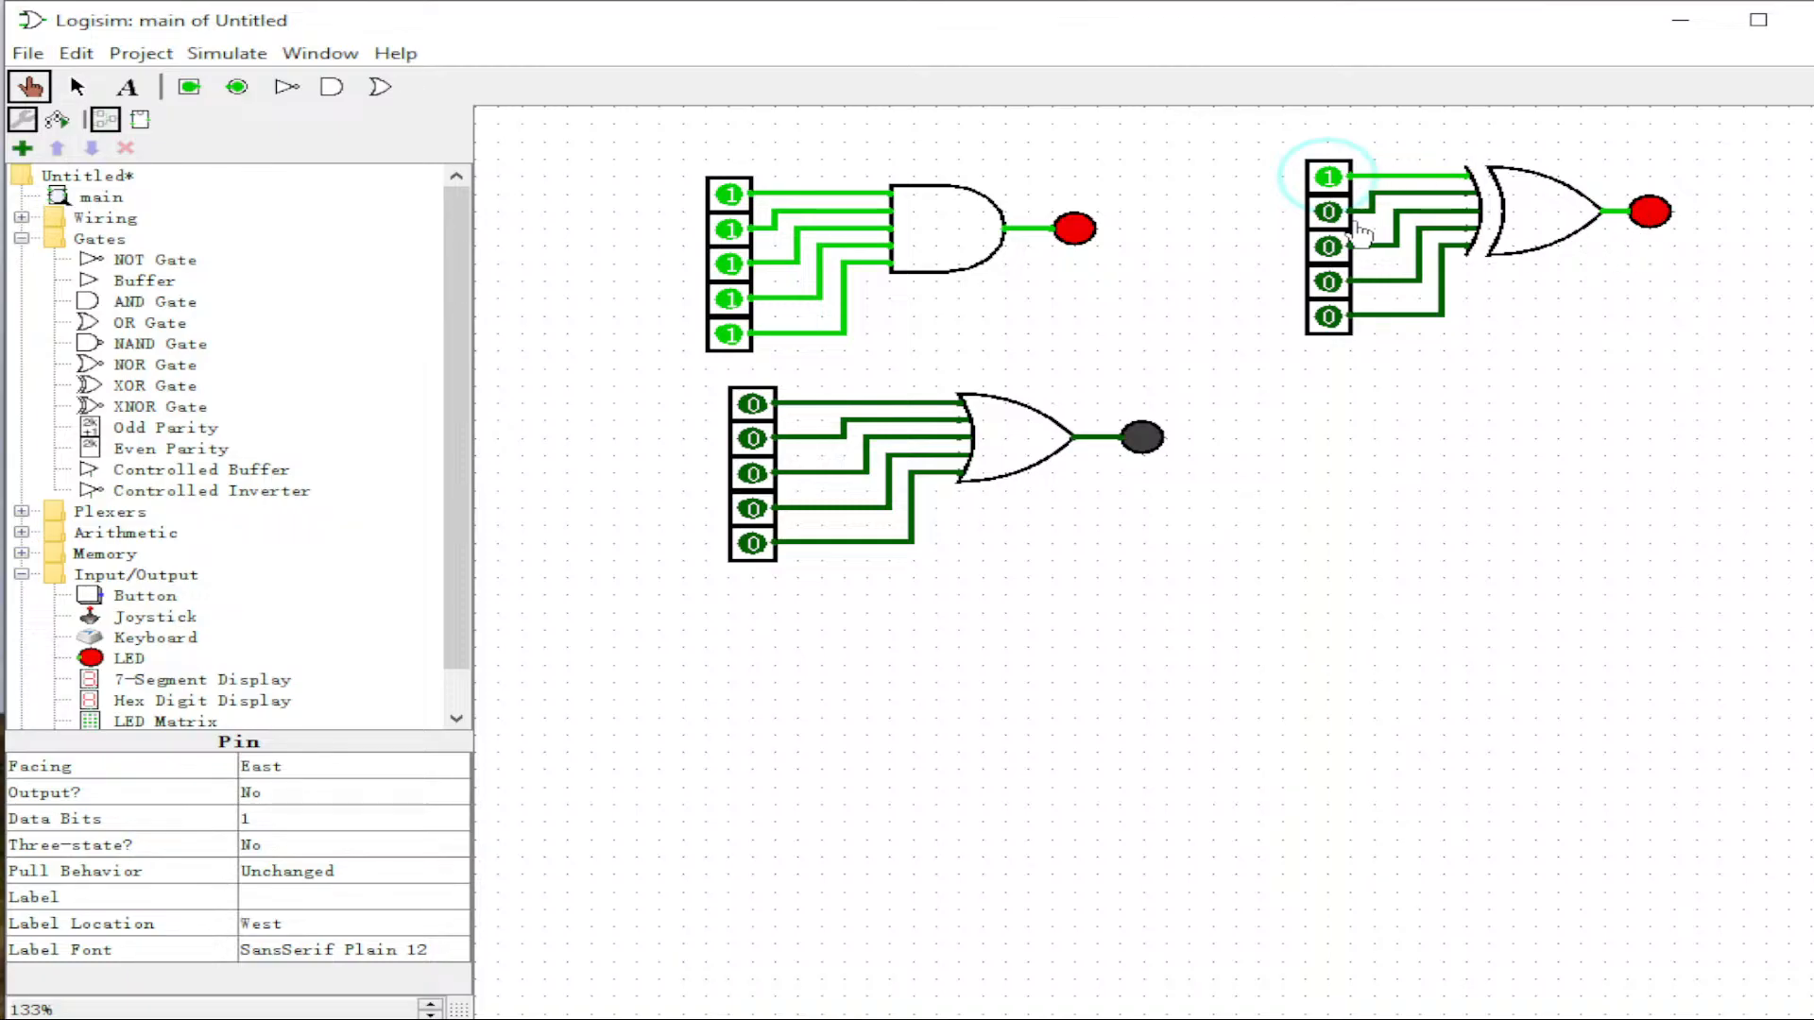
pyautogui.click(1326, 214)
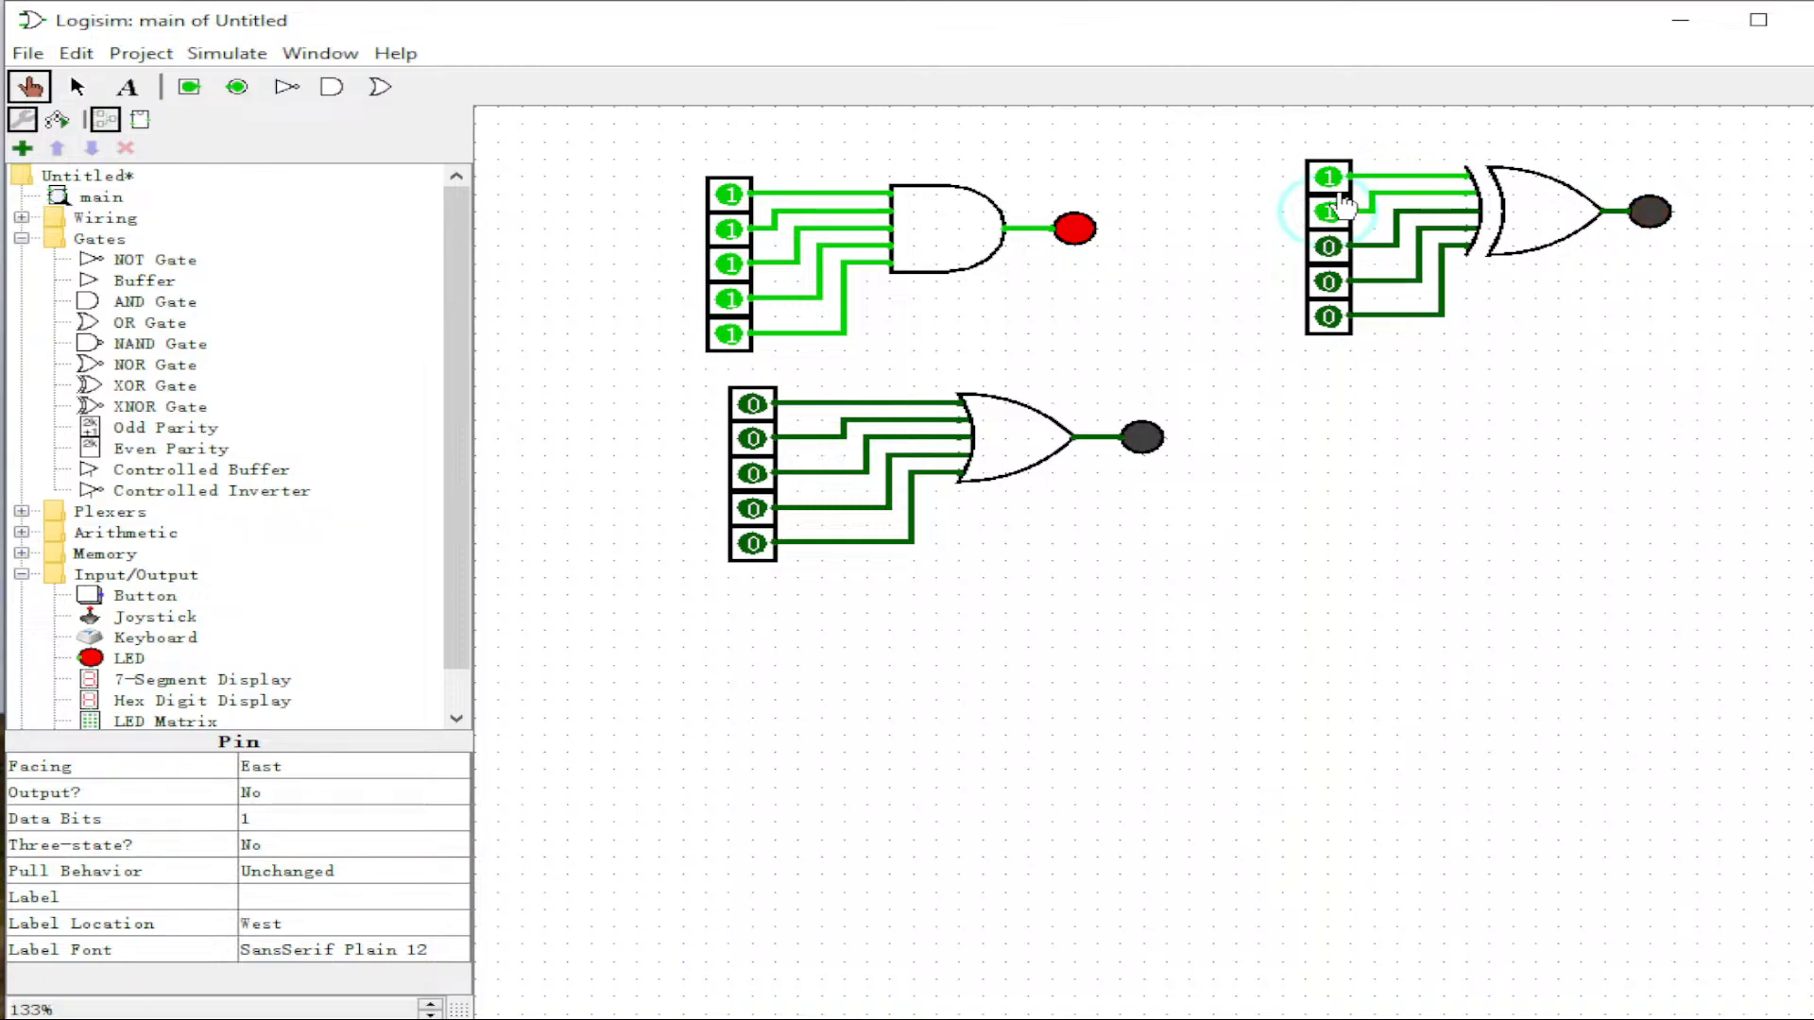
pyautogui.click(1328, 247)
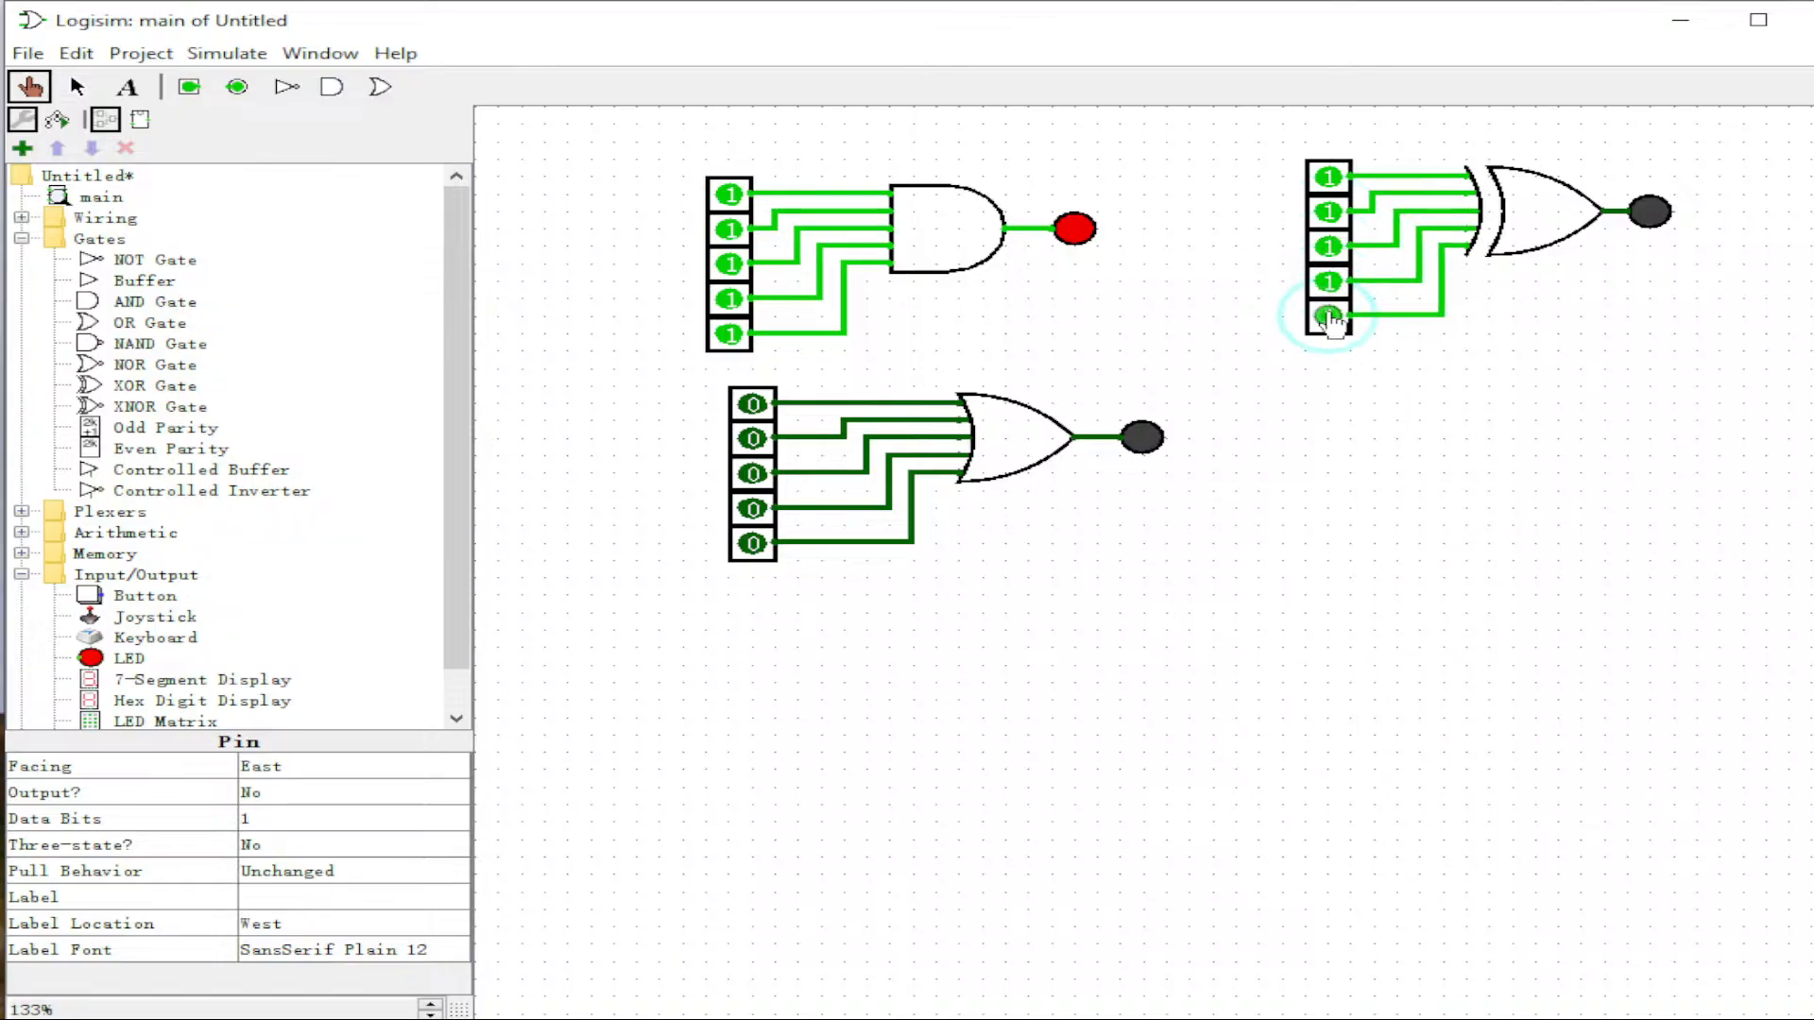
pyautogui.click(1328, 247)
pyautogui.click(1328, 212)
# Step: Cycle through more XOR input combinations, ending with only the fifth input at 1
pyautogui.click(1329, 177)
pyautogui.click(1327, 212)
pyautogui.click(1325, 212)
pyautogui.click(1328, 247)
pyautogui.click(1328, 247)
pyautogui.click(1328, 247)
pyautogui.click(1329, 281)
pyautogui.click(1329, 247)
pyautogui.click(1328, 316)
pyautogui.click(1328, 284)
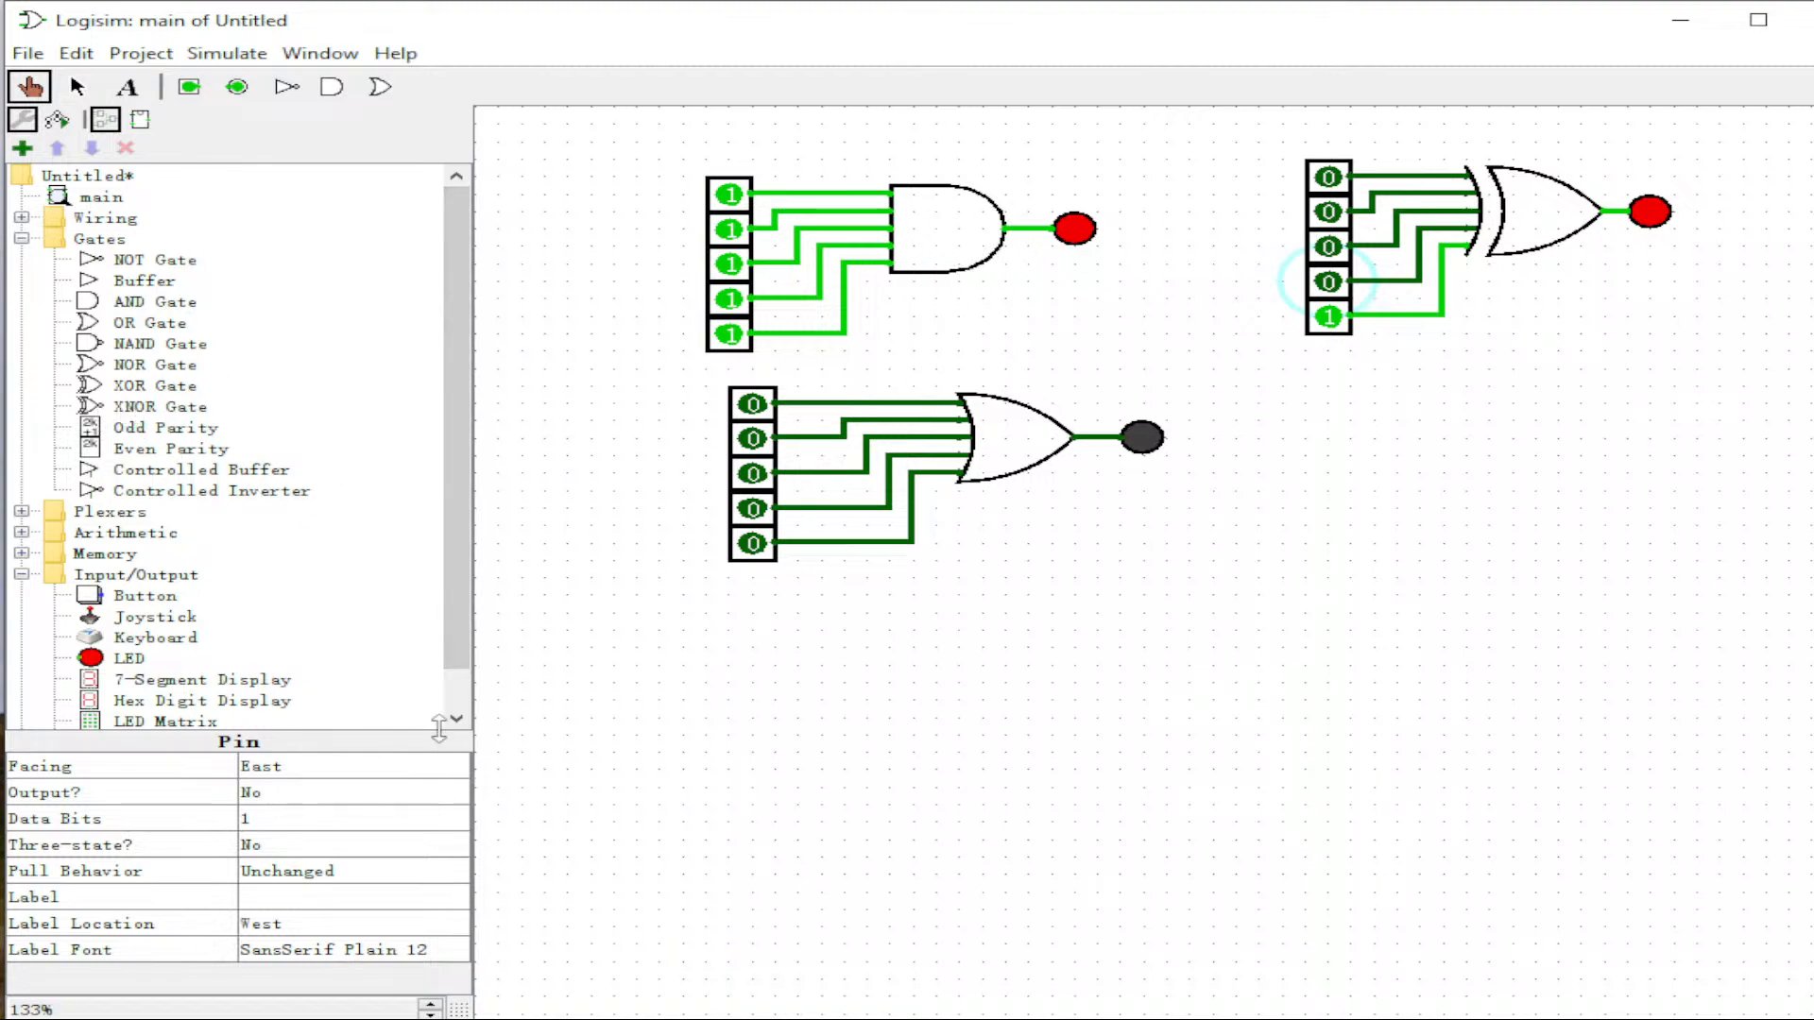
# Step: Place an Odd Parity gate below the XOR circuit and paste five pins to its left
pyautogui.click(150, 429)
pyautogui.click(1513, 456)
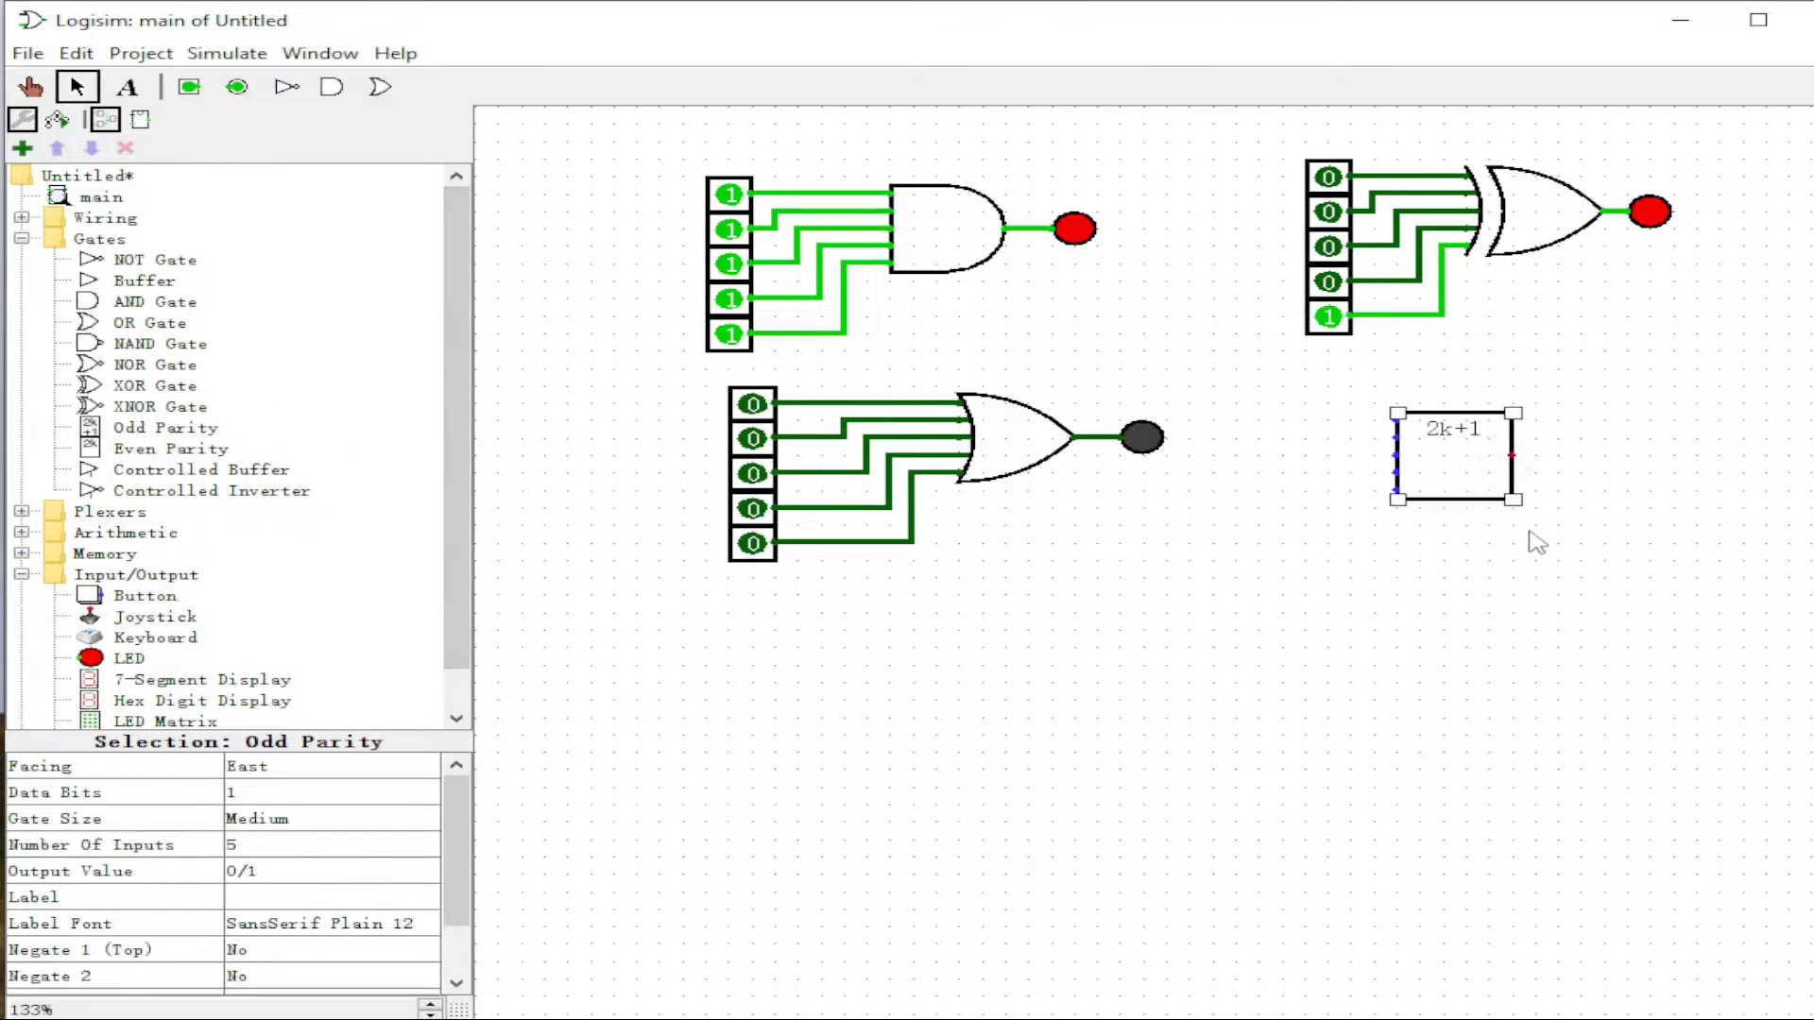
pyautogui.click(1612, 552)
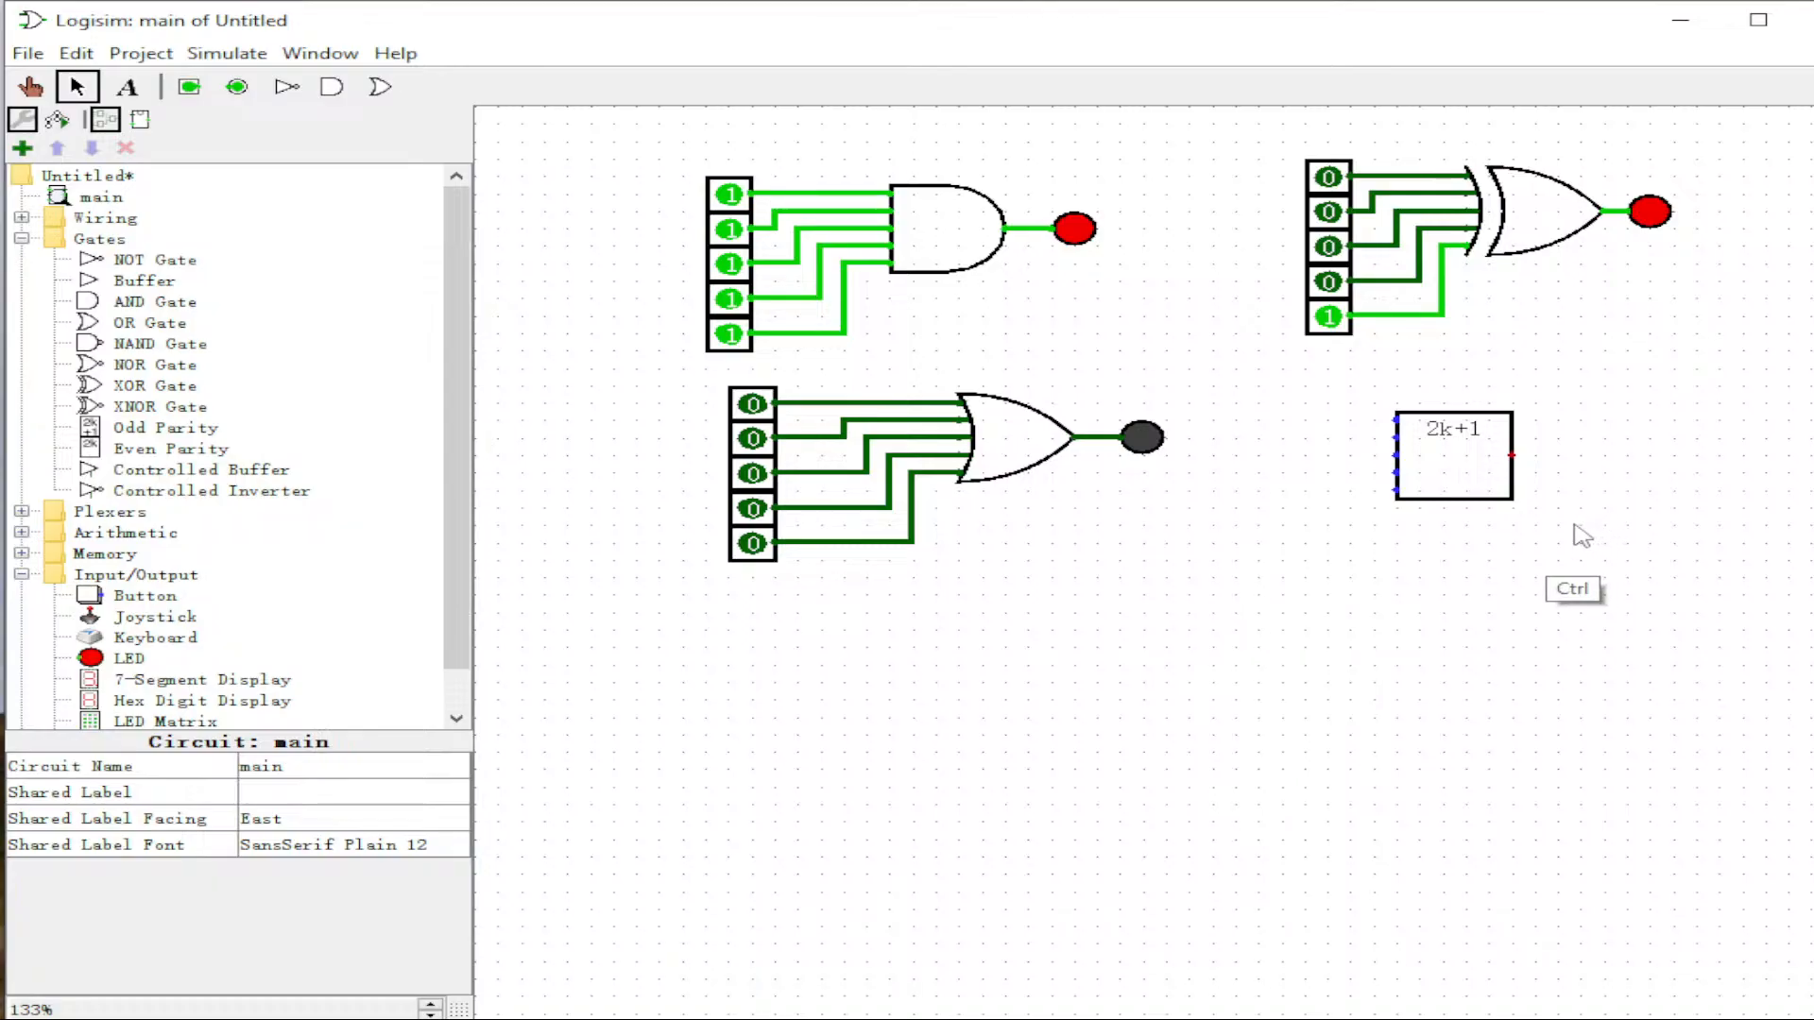
pyautogui.hotkey('ctrl', 'v')
pyautogui.moveTo(716, 195)
pyautogui.mouseDown()
pyautogui.moveTo(1247, 436)
pyautogui.moveTo(1304, 420)
pyautogui.moveTo(1397, 439)
pyautogui.mouseUp()
# Step: Wire the pasted pins into the odd parity gate's inputs
pyautogui.moveTo(1328, 491)
pyautogui.mouseDown()
pyautogui.moveTo(1396, 457)
pyautogui.moveTo(1554, 463)
pyautogui.mouseUp()
pyautogui.moveTo(1329, 526)
pyautogui.mouseDown()
pyautogui.moveTo(1414, 516)
pyautogui.moveTo(1408, 486)
pyautogui.moveTo(1489, 473)
pyautogui.mouseUp()
pyautogui.moveTo(1330, 565); pyautogui.dragTo(1489, 490)
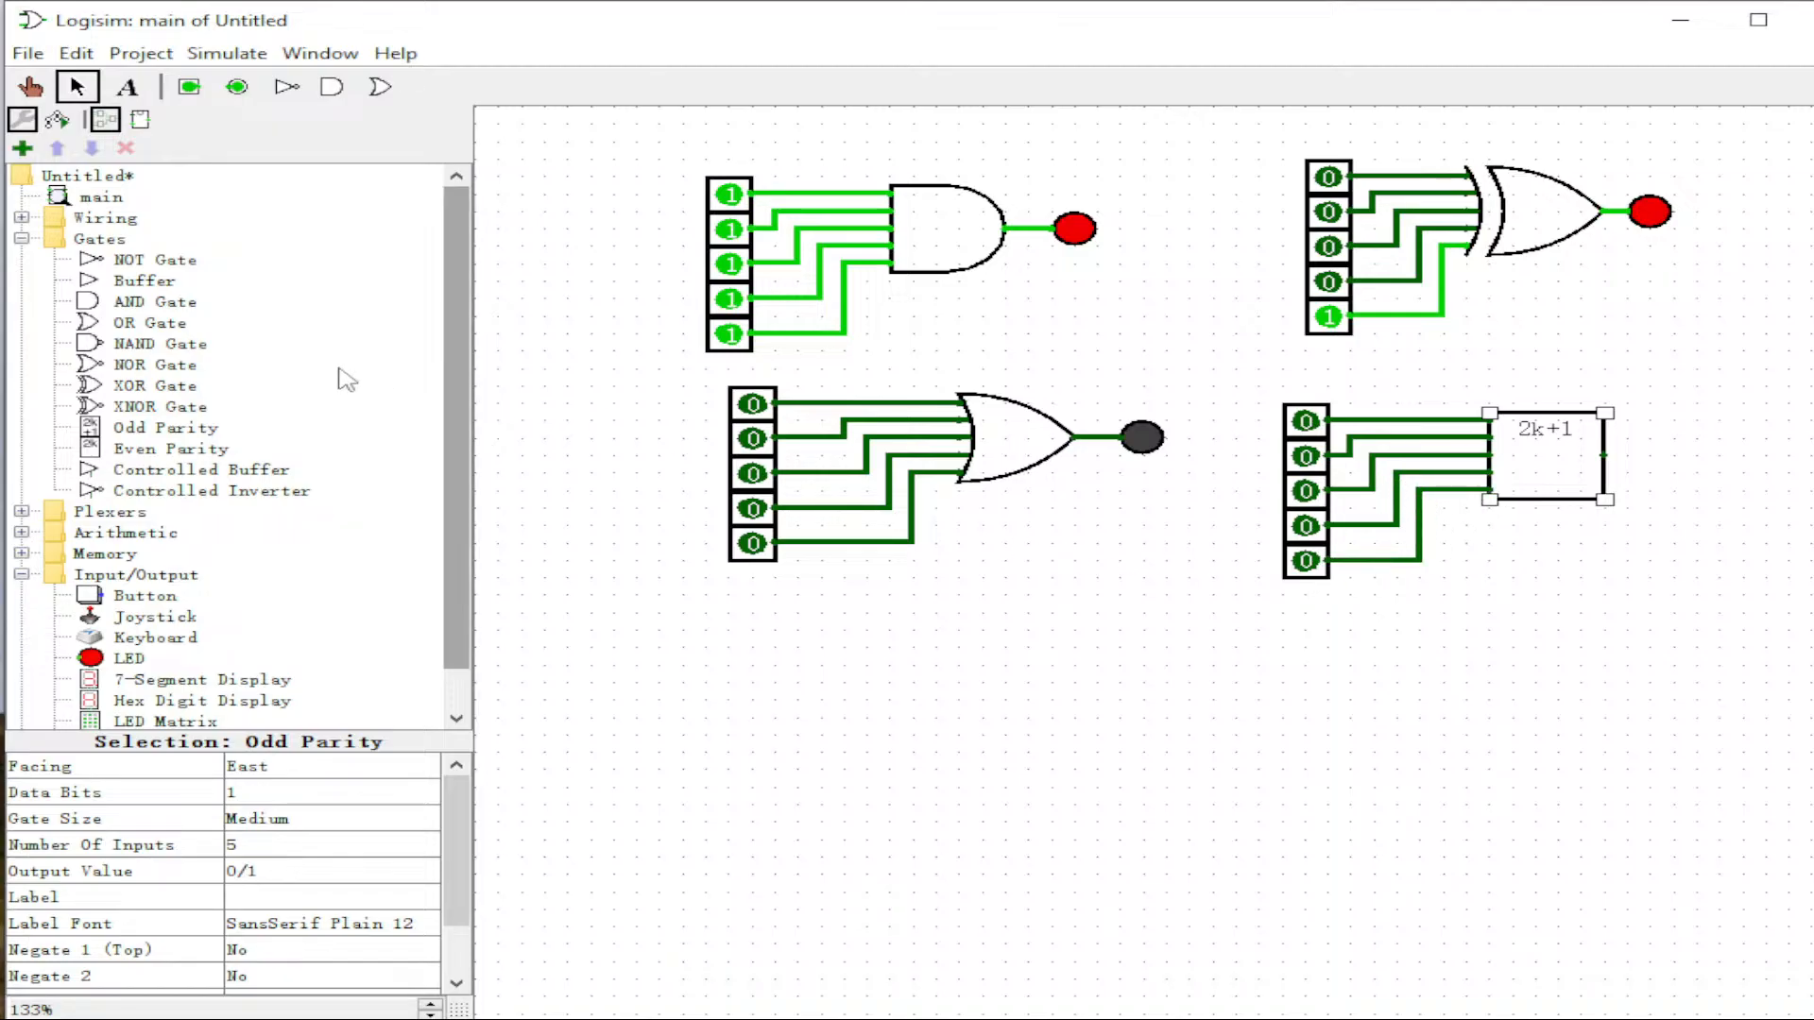
# Step: Add an LED right of the parity gate and wire its output to it
pyautogui.click(113, 658)
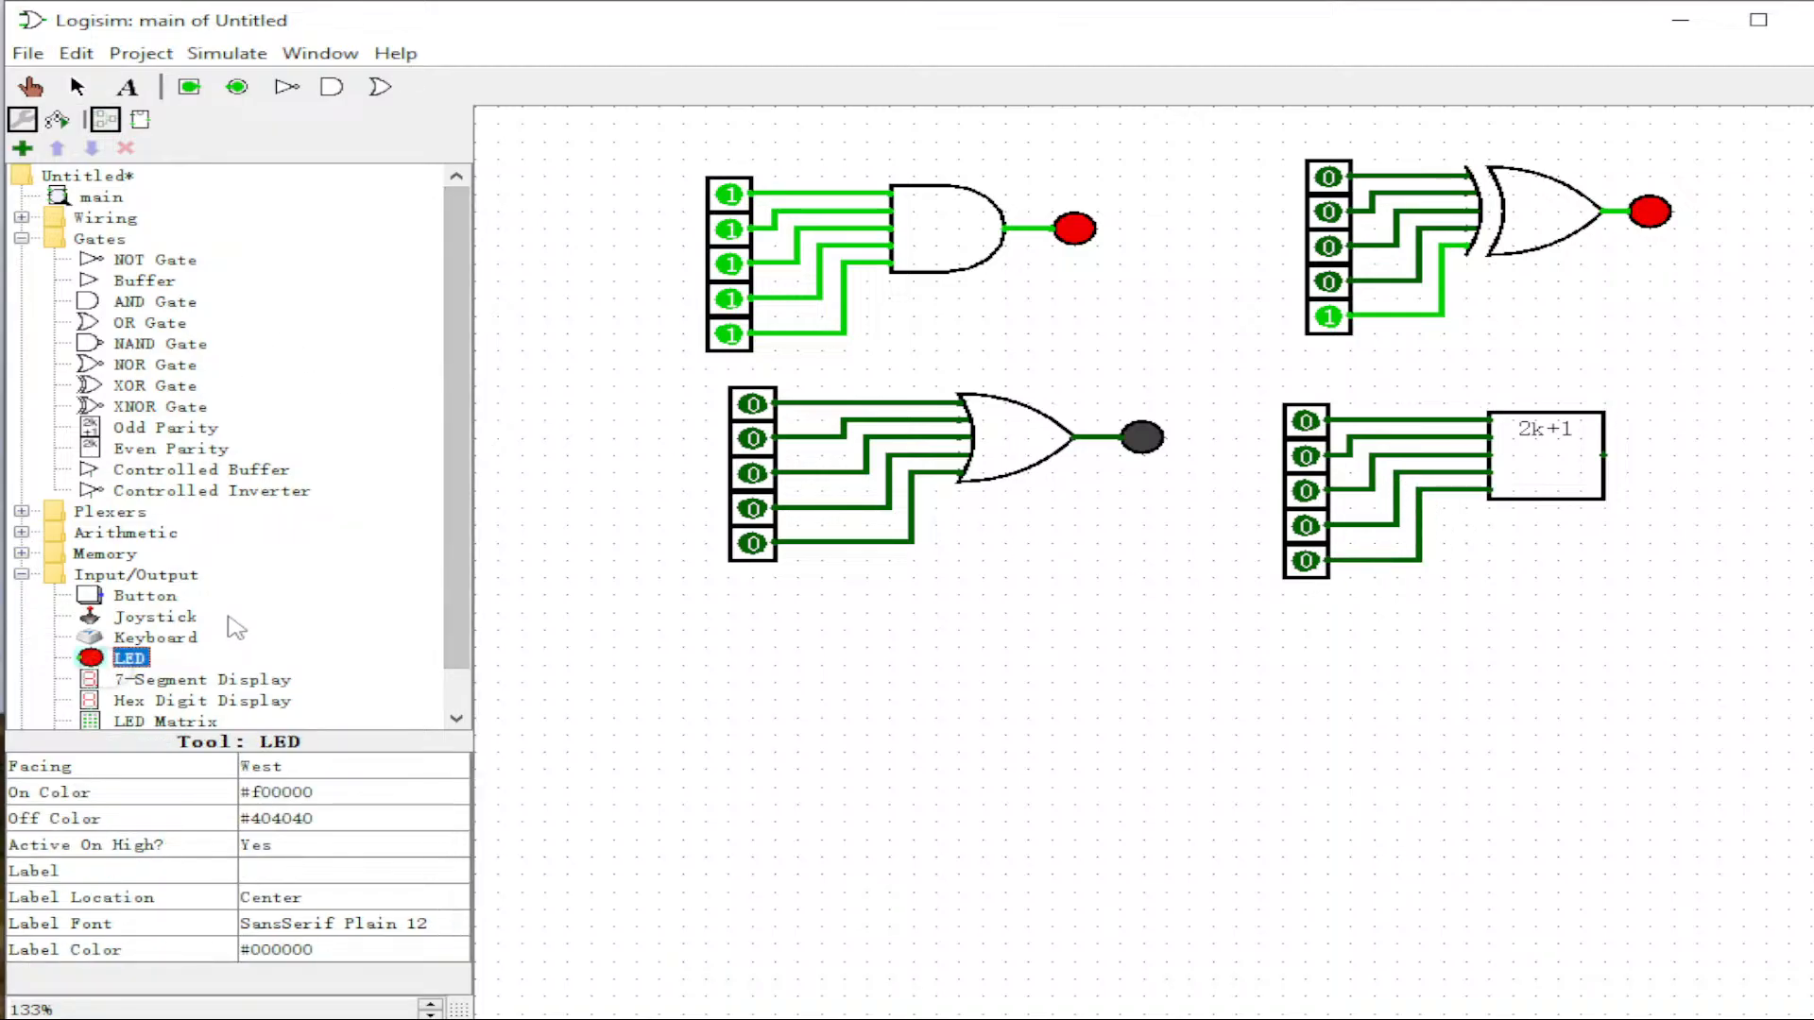
pyautogui.click(1652, 456)
pyautogui.moveTo(1652, 456); pyautogui.dragTo(1603, 456)
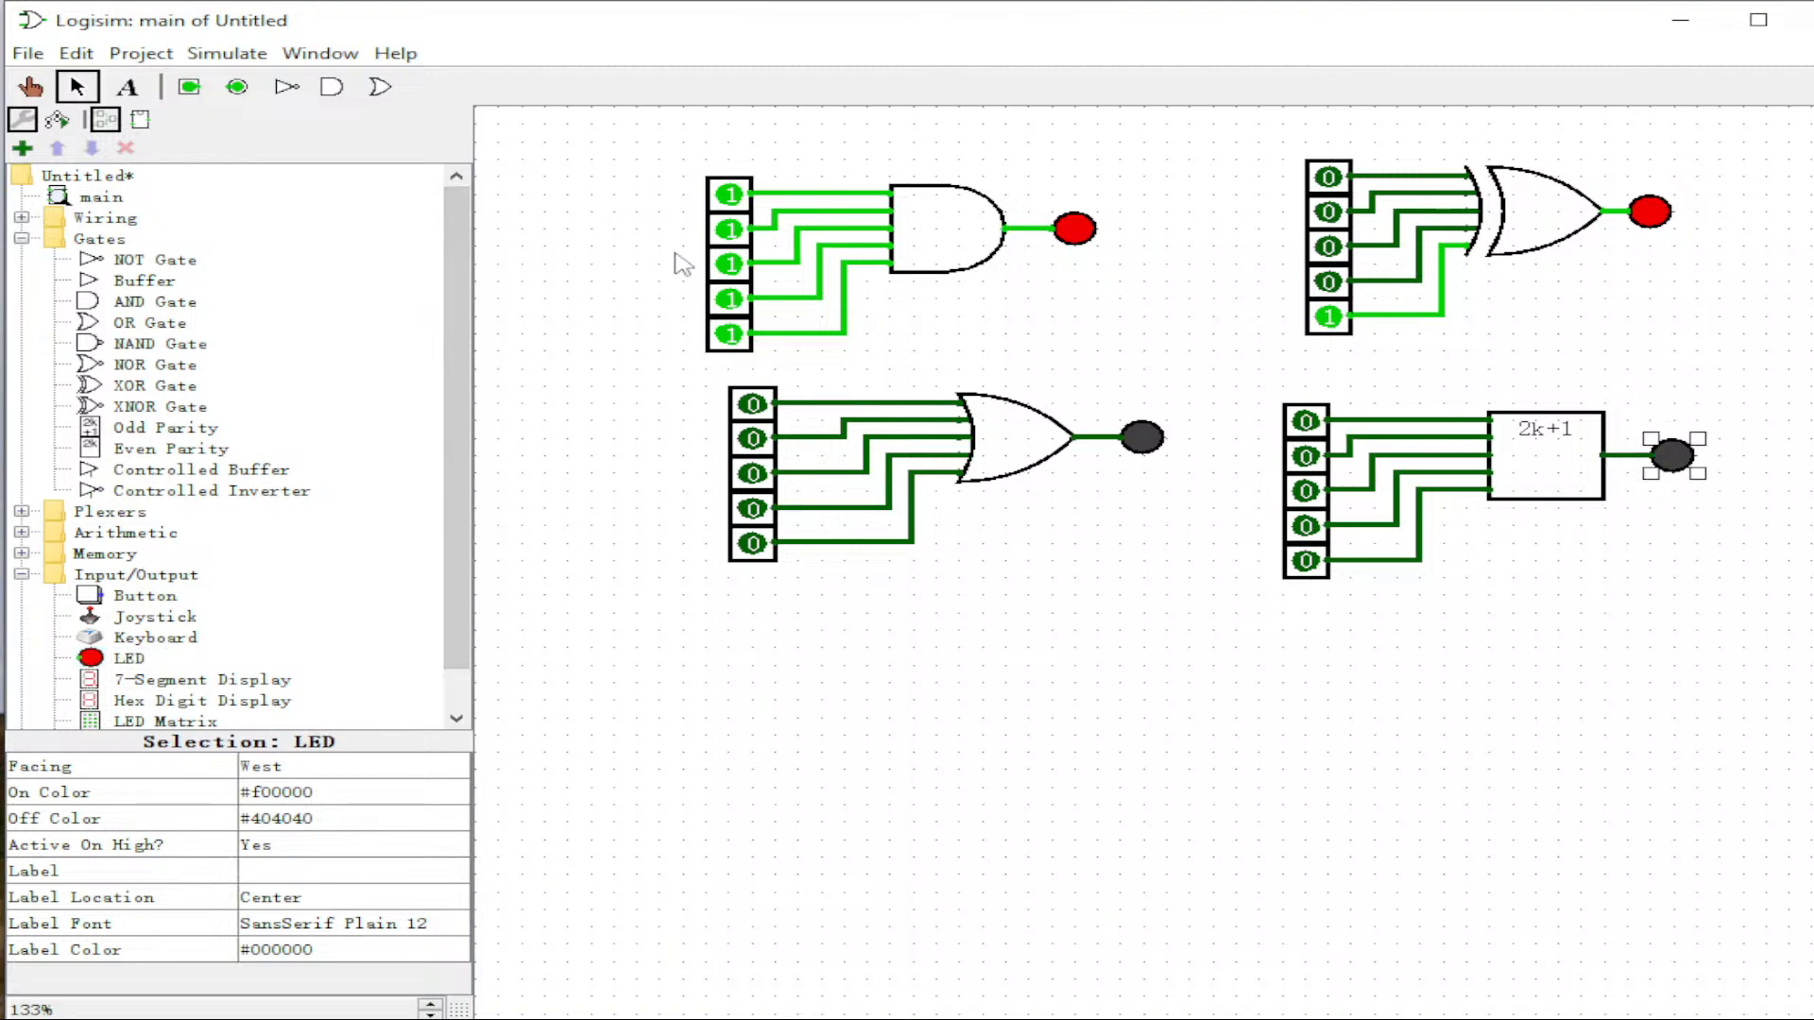
# Step: Set the odd parity circuit's five inputs to 1 in turn, leaving the LED lit red
pyautogui.click(32, 91)
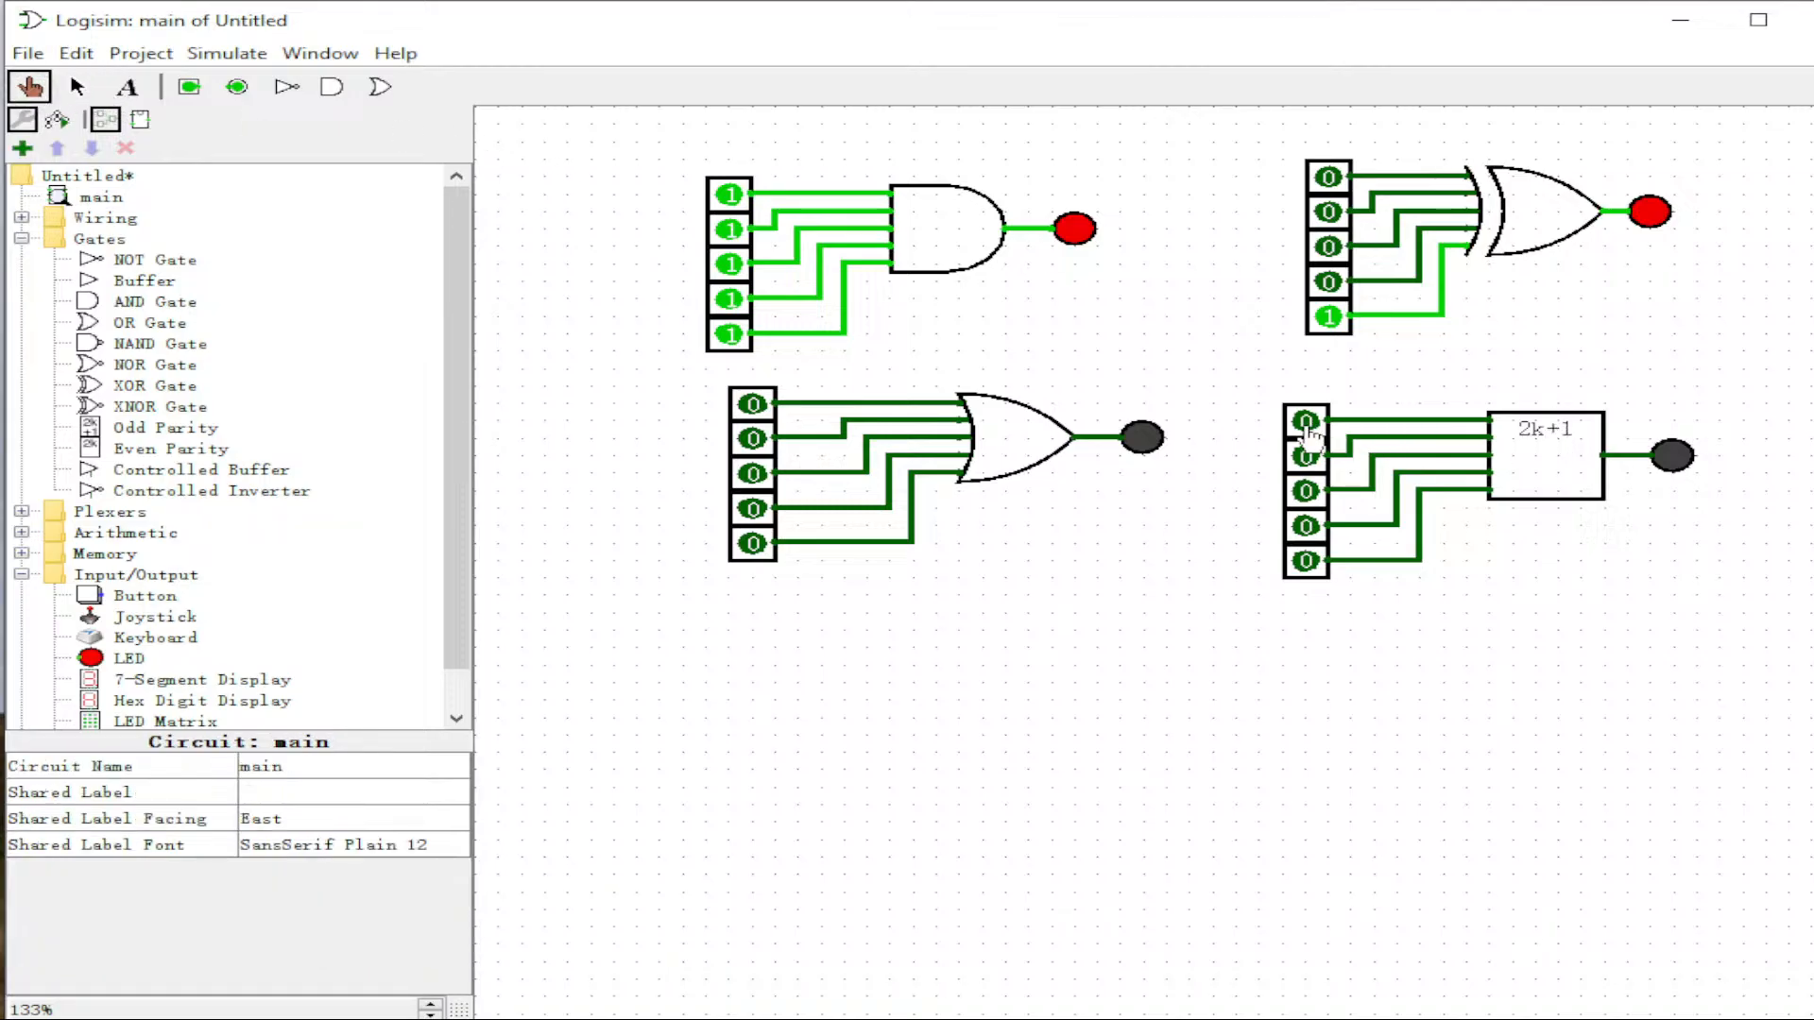
pyautogui.click(1306, 421)
pyautogui.click(1306, 457)
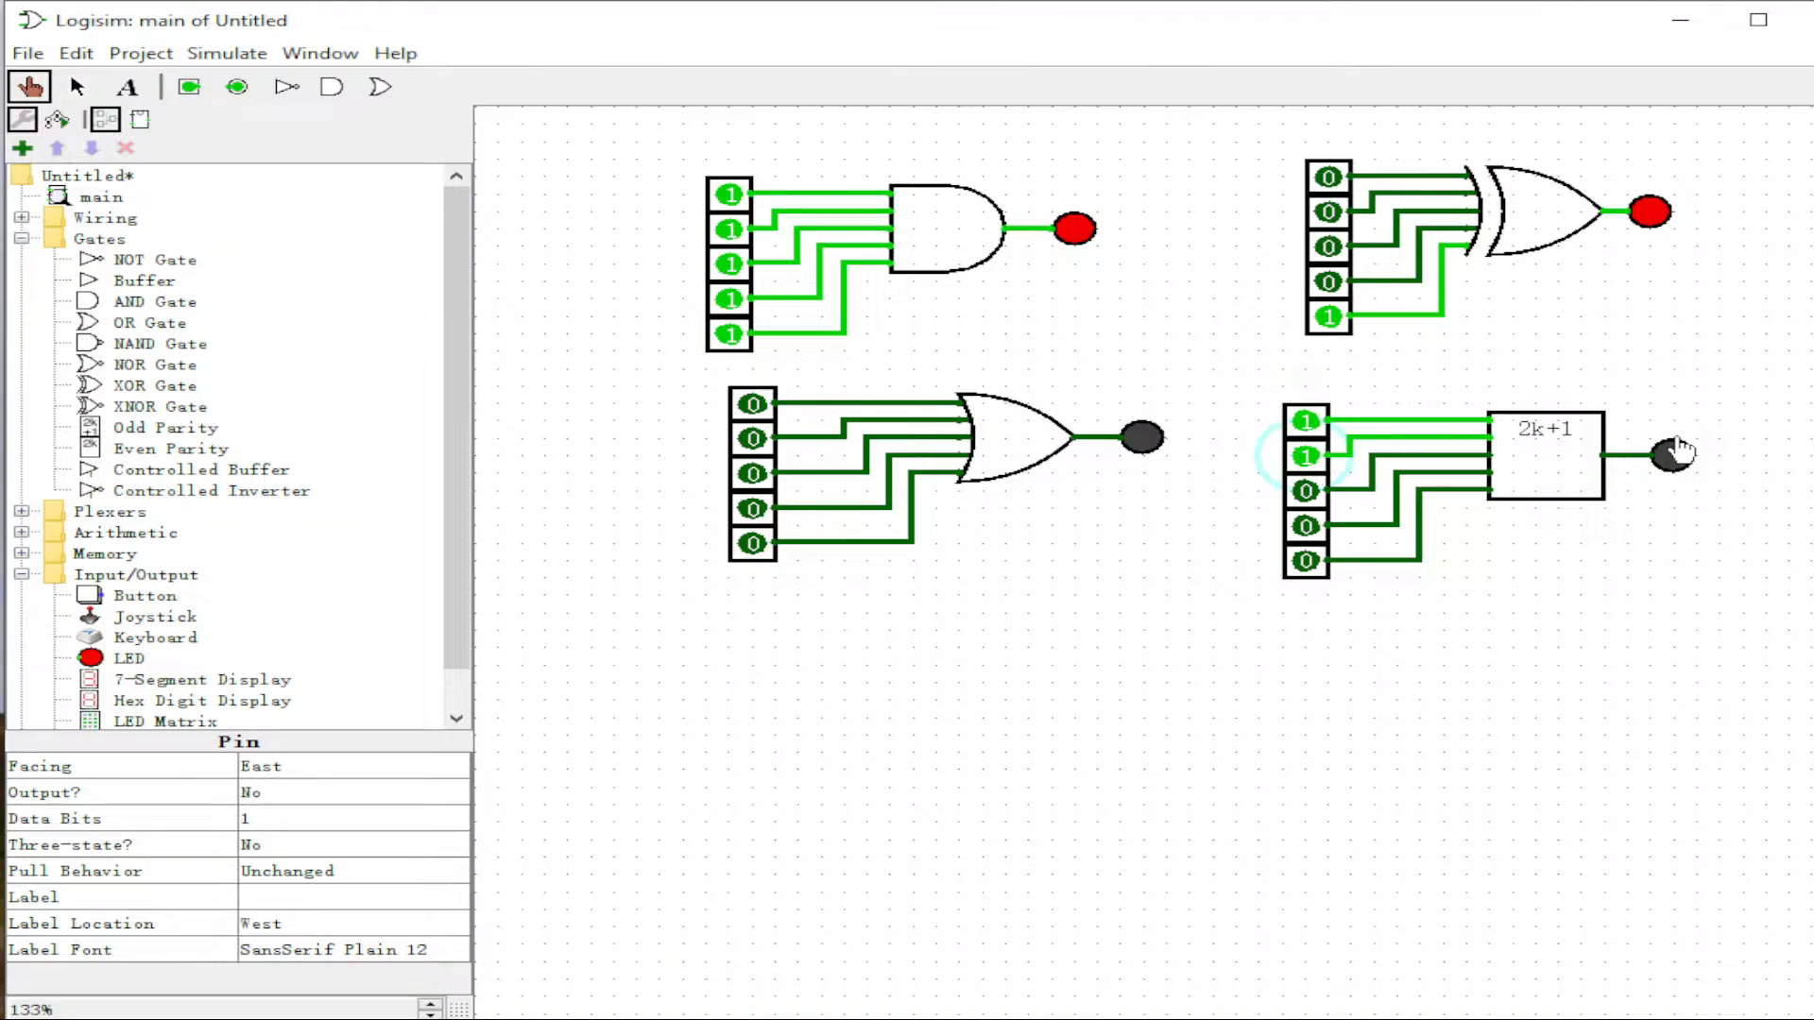
pyautogui.click(1306, 491)
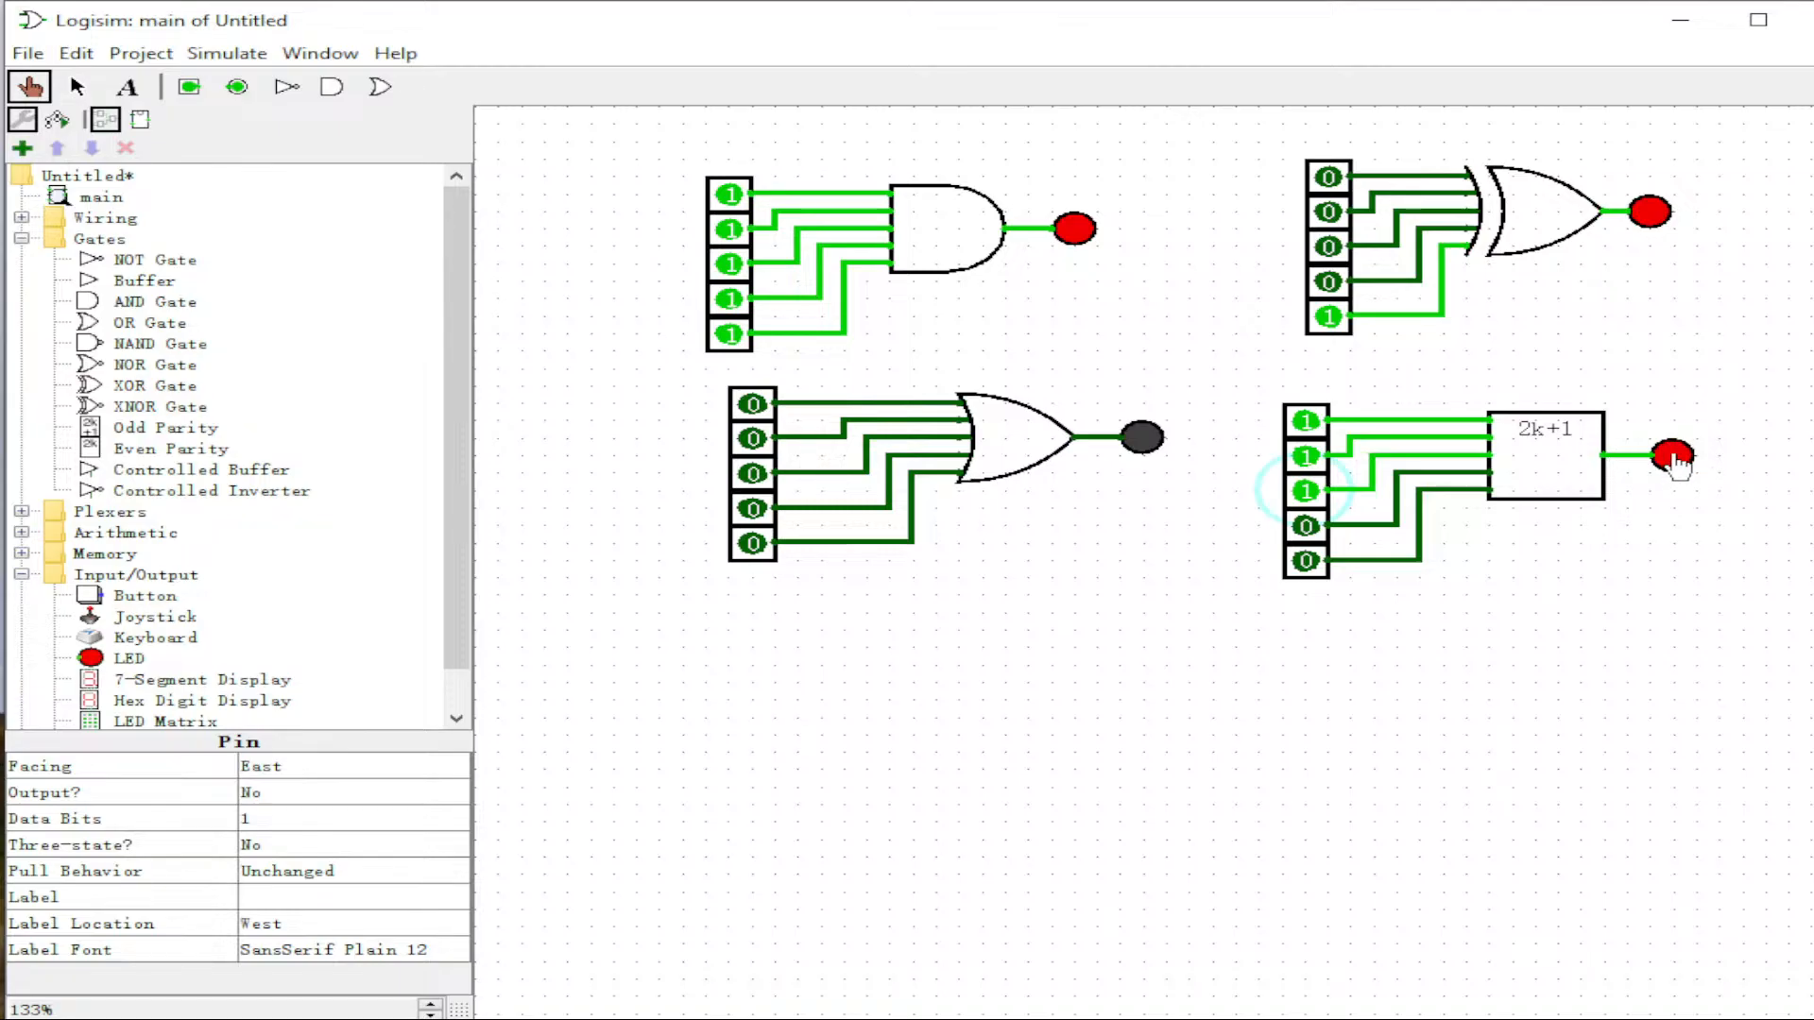
pyautogui.click(1306, 526)
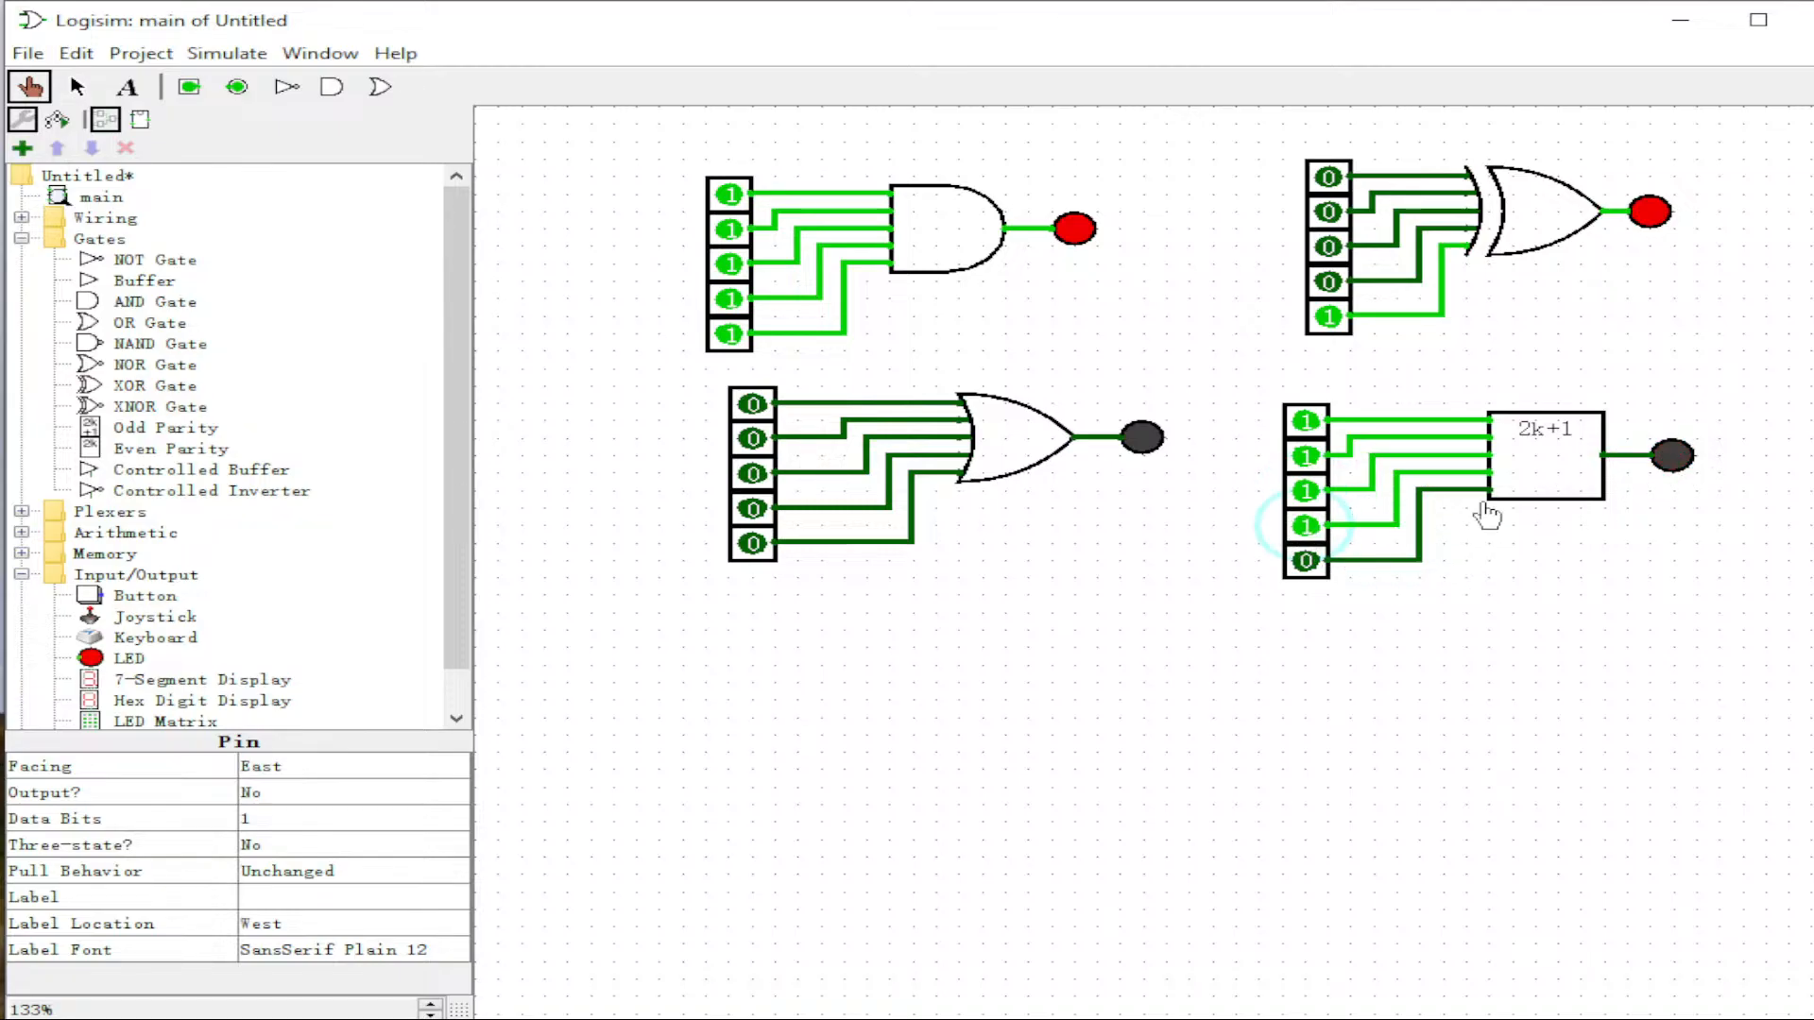
pyautogui.click(1306, 561)
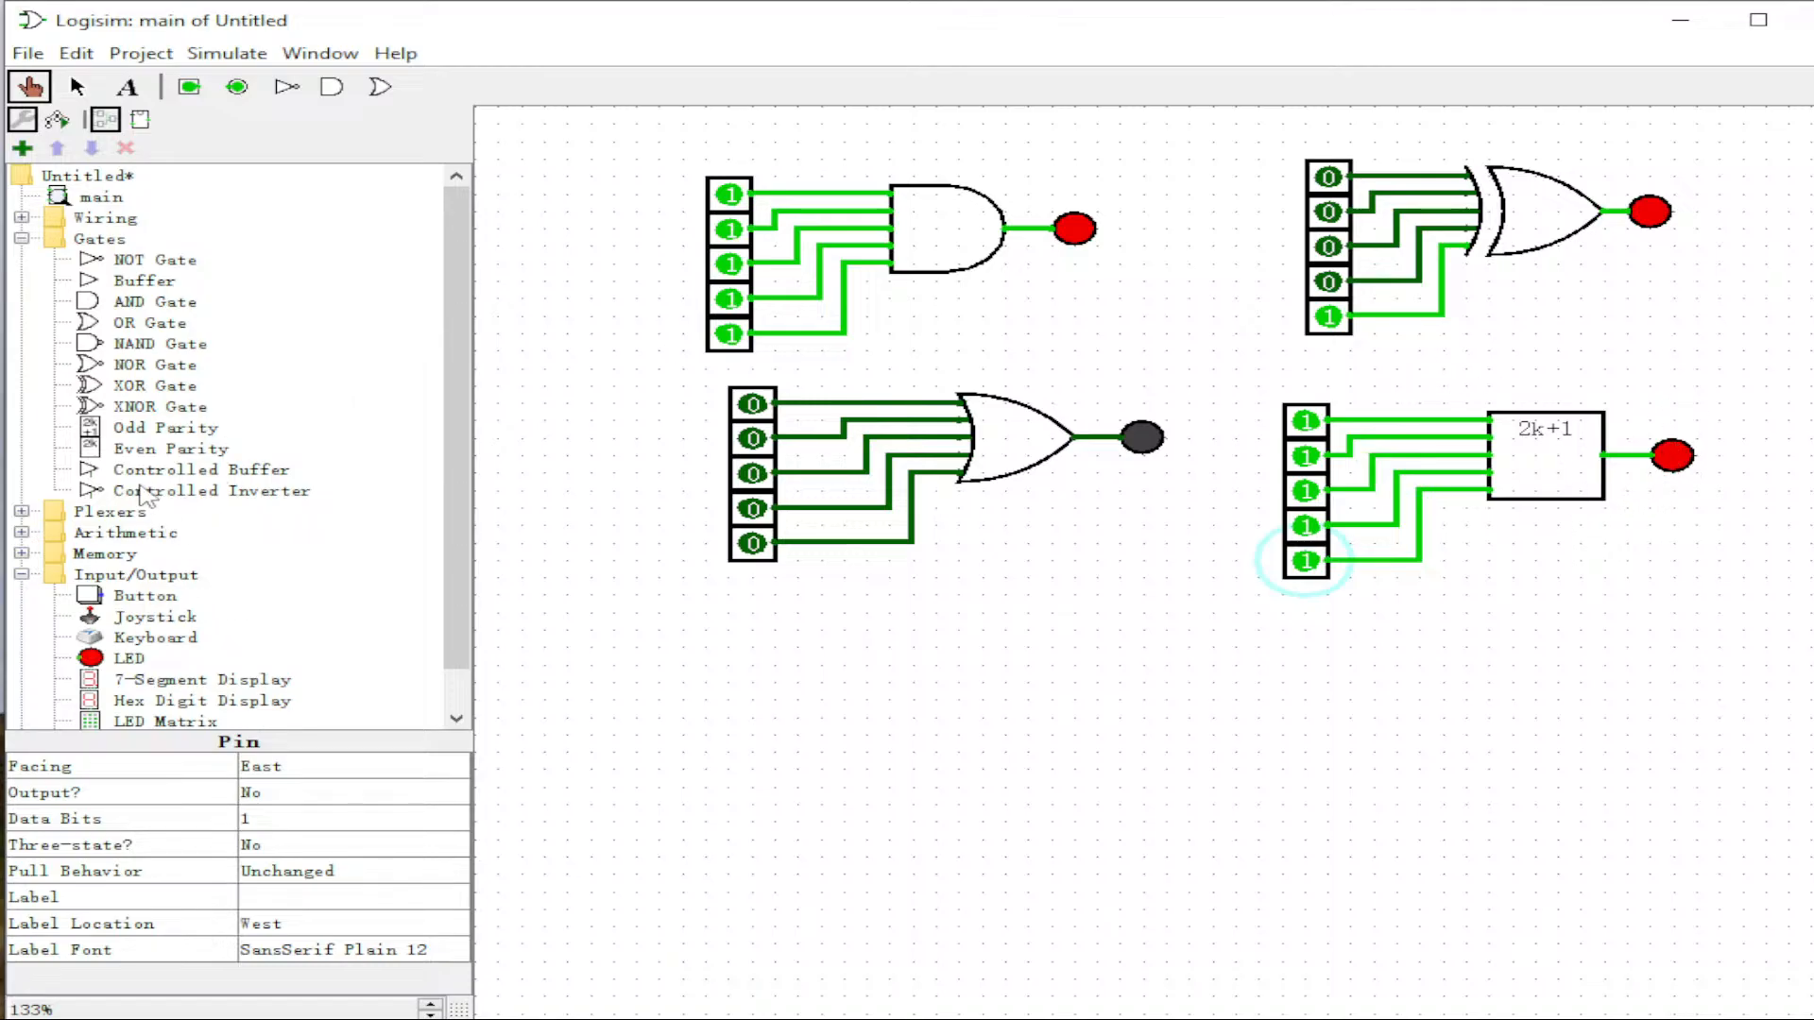
pyautogui.click(124, 451)
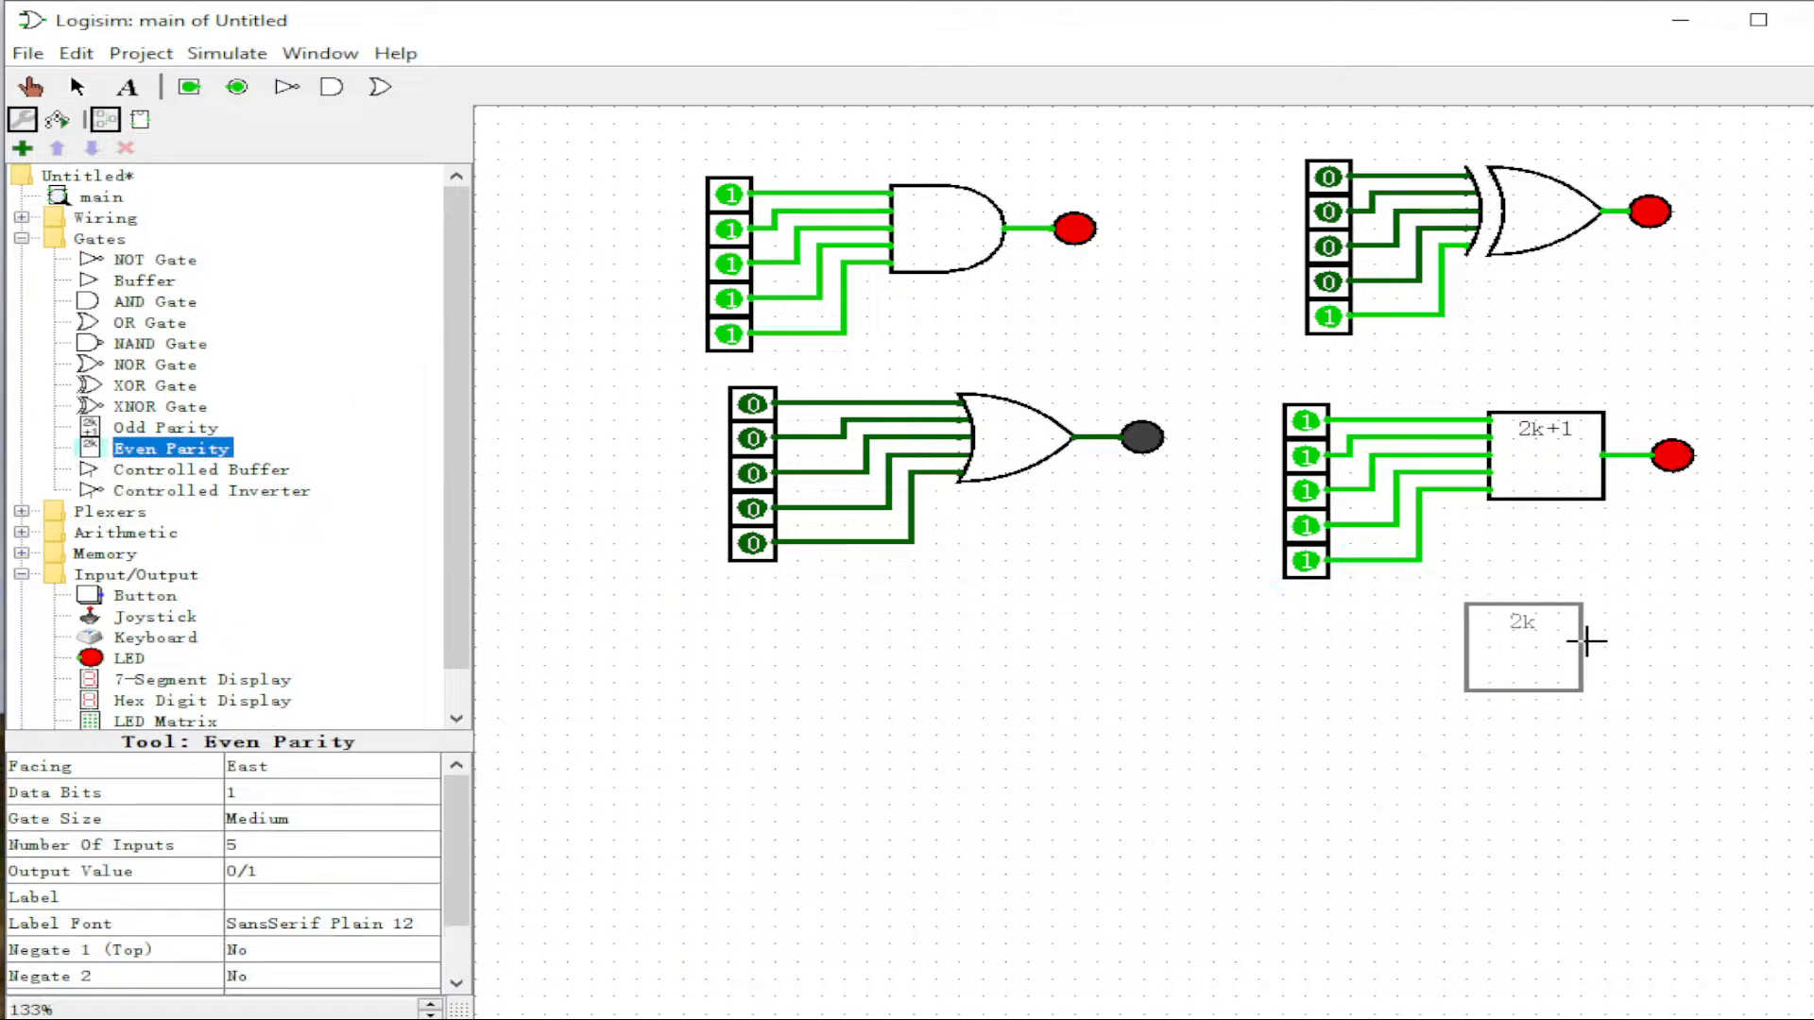
# Step: Place an Even Parity gate below the odd parity circuit and paste five pins beside it
pyautogui.click(1604, 648)
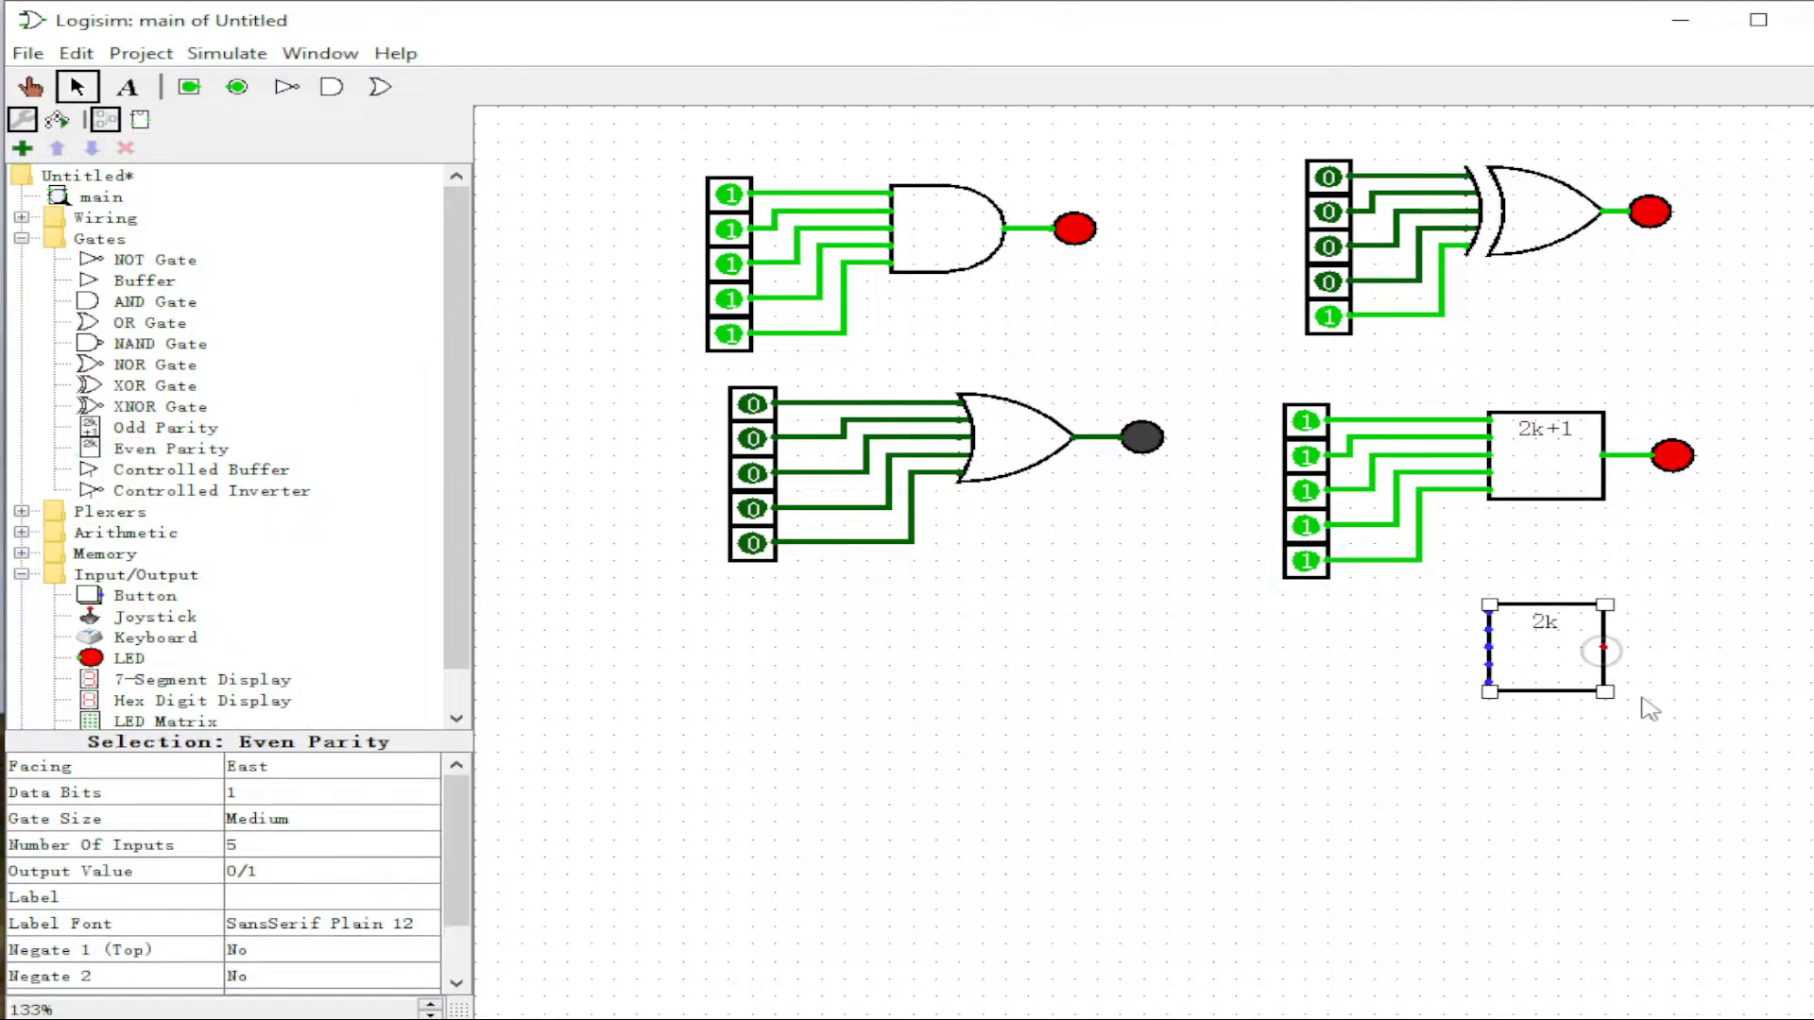
pyautogui.click(1697, 671)
pyautogui.press('ctrl')
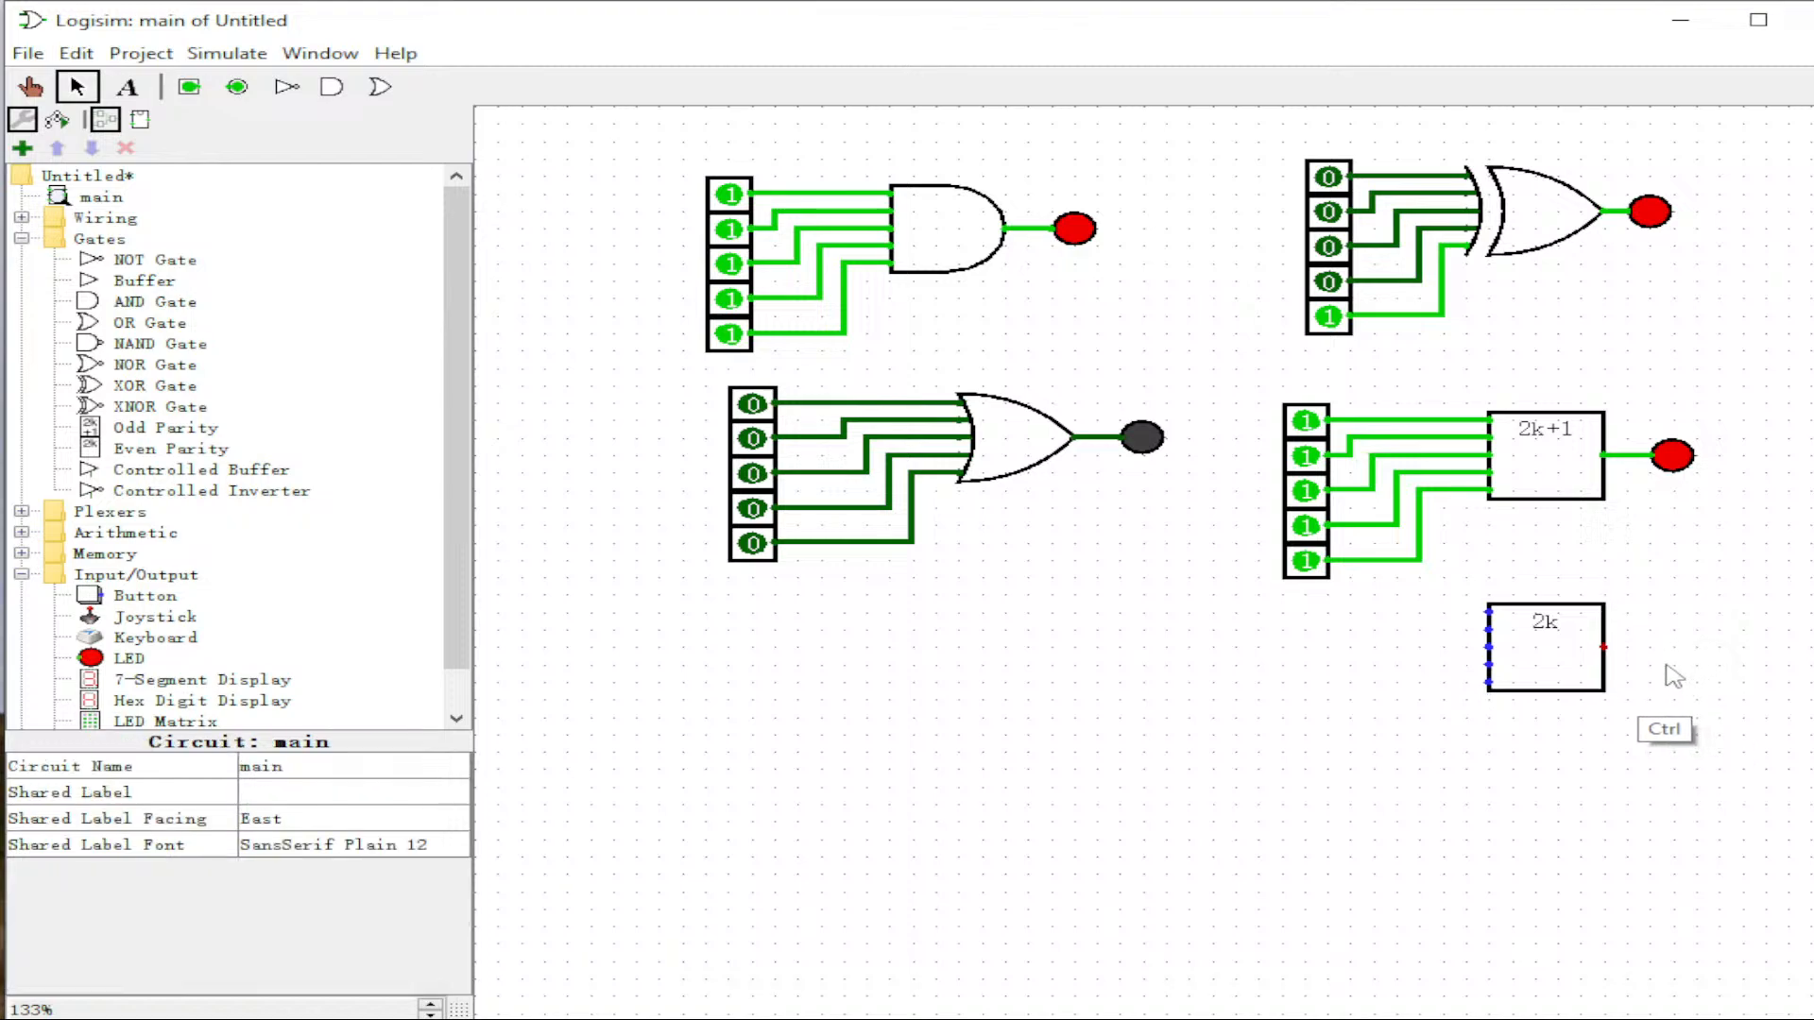
pyautogui.hotkey('ctrl', 'v')
pyautogui.moveTo(746, 226); pyautogui.dragTo(1393, 645)
# Step: Wire the top, fourth and fifth pins into the even parity gate
pyautogui.moveTo(1490, 612); pyautogui.dragTo(1611, 647)
pyautogui.moveTo(1398, 718); pyautogui.dragTo(1559, 664)
pyautogui.moveTo(1396, 753); pyautogui.dragTo(1559, 682)
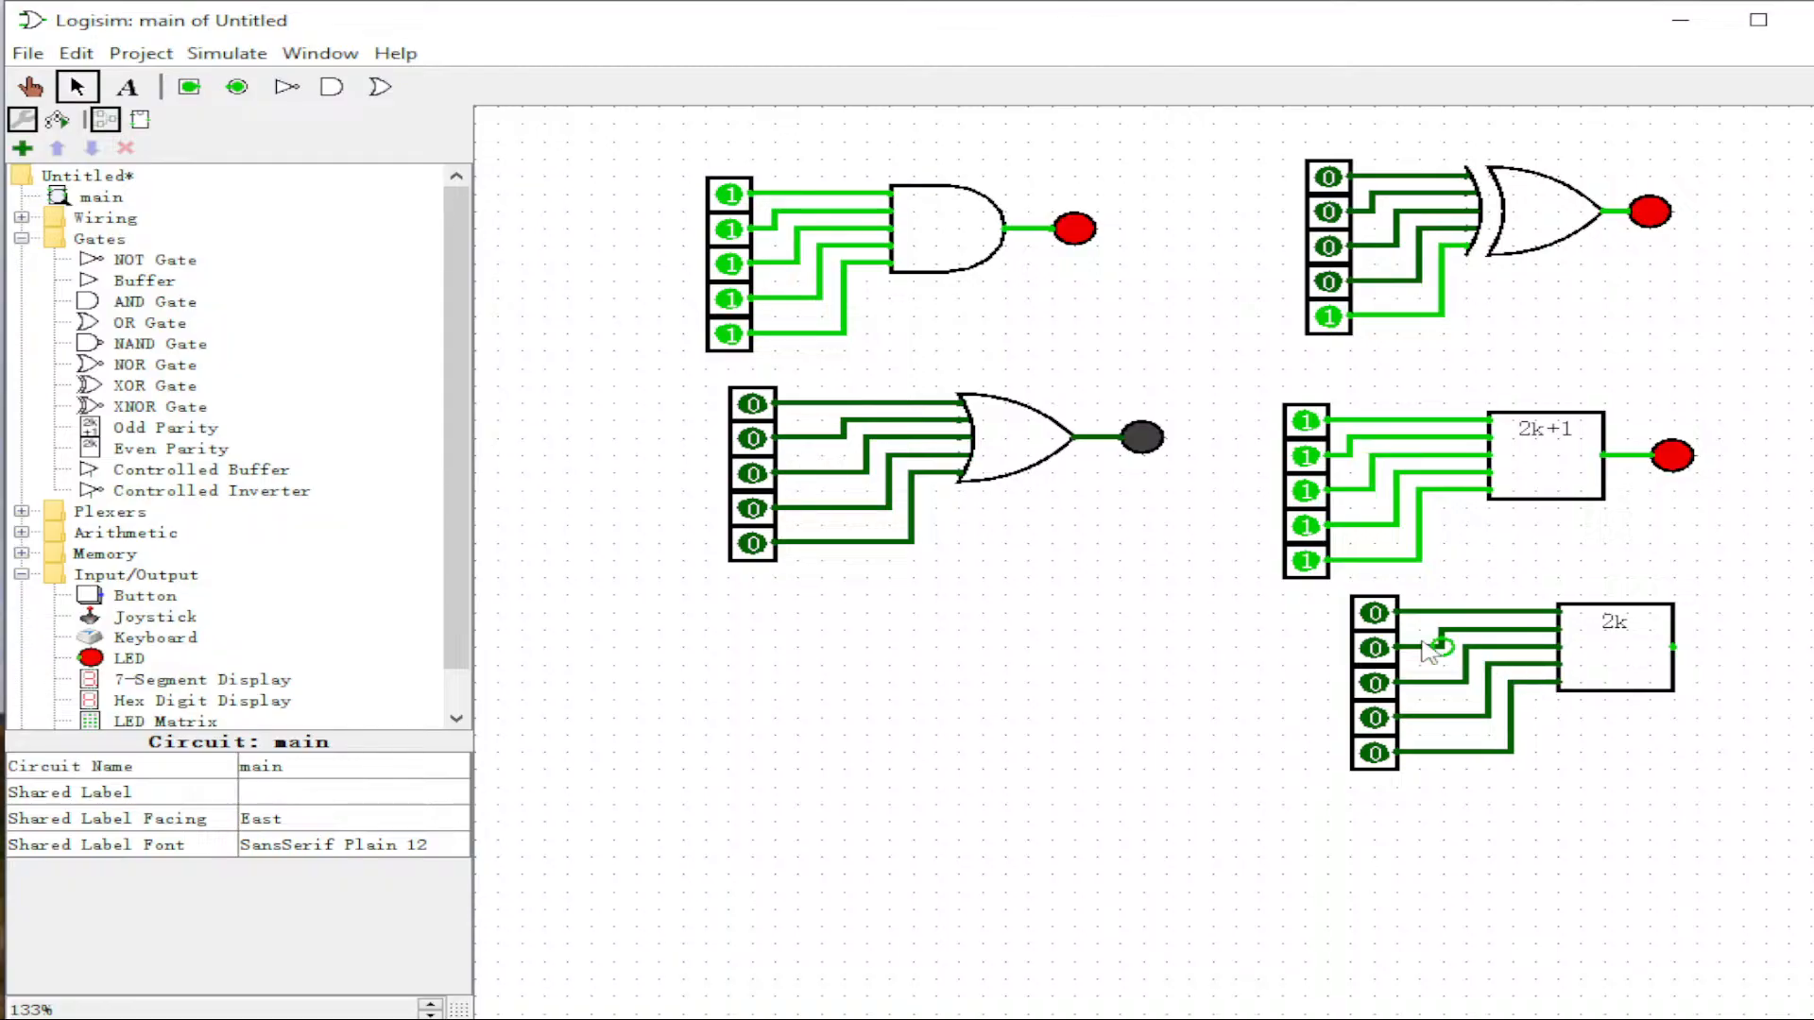
# Step: Add an LED at the even parity gate's output
pyautogui.click(121, 680)
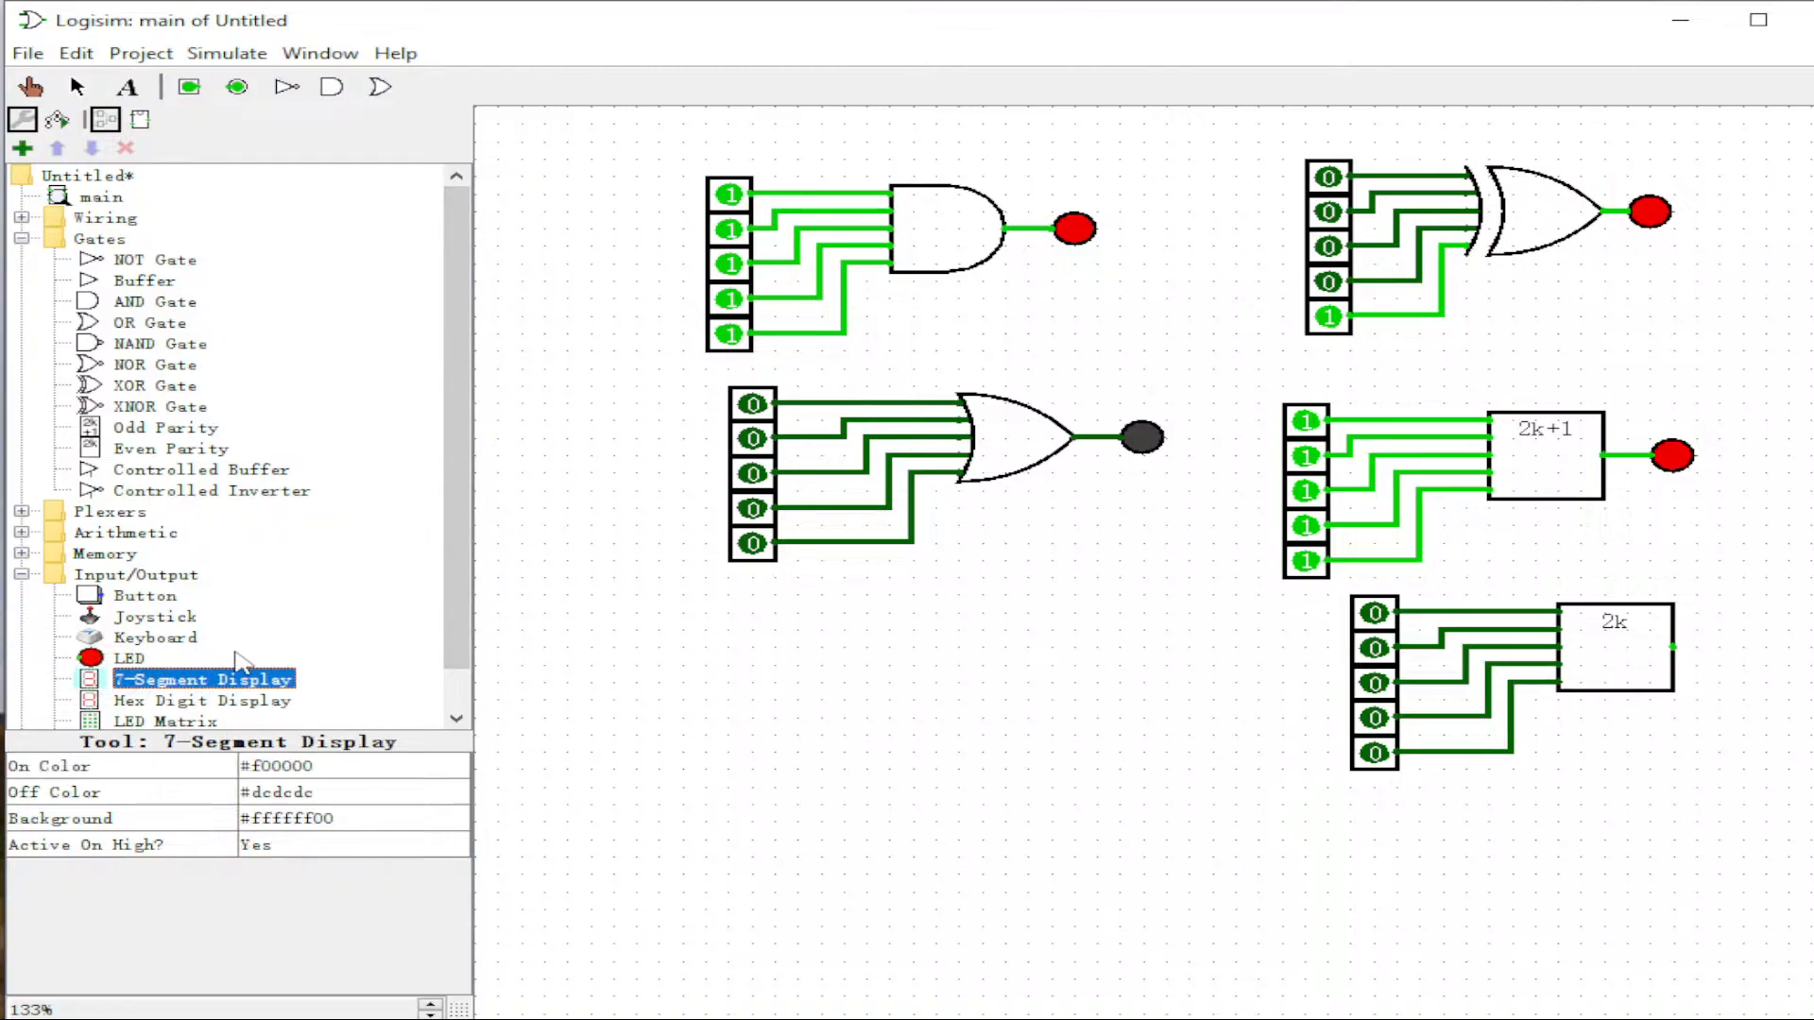
pyautogui.click(146, 640)
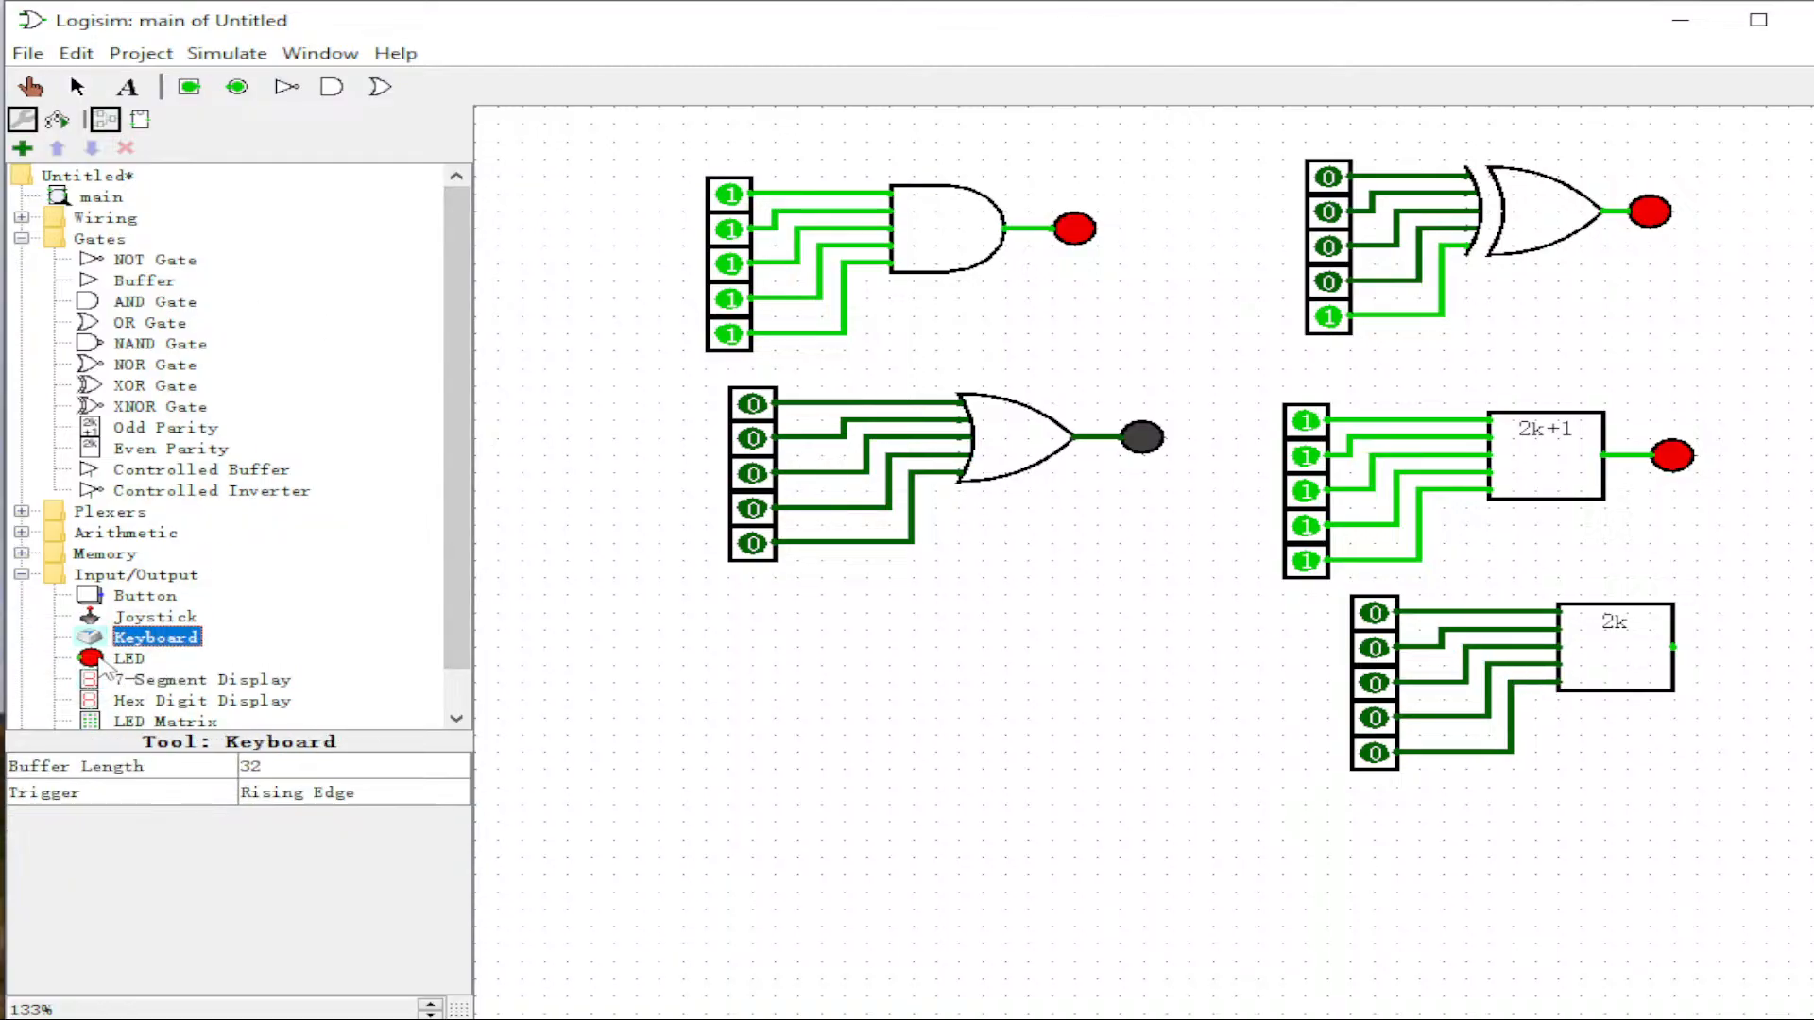
pyautogui.click(125, 659)
pyautogui.click(1717, 650)
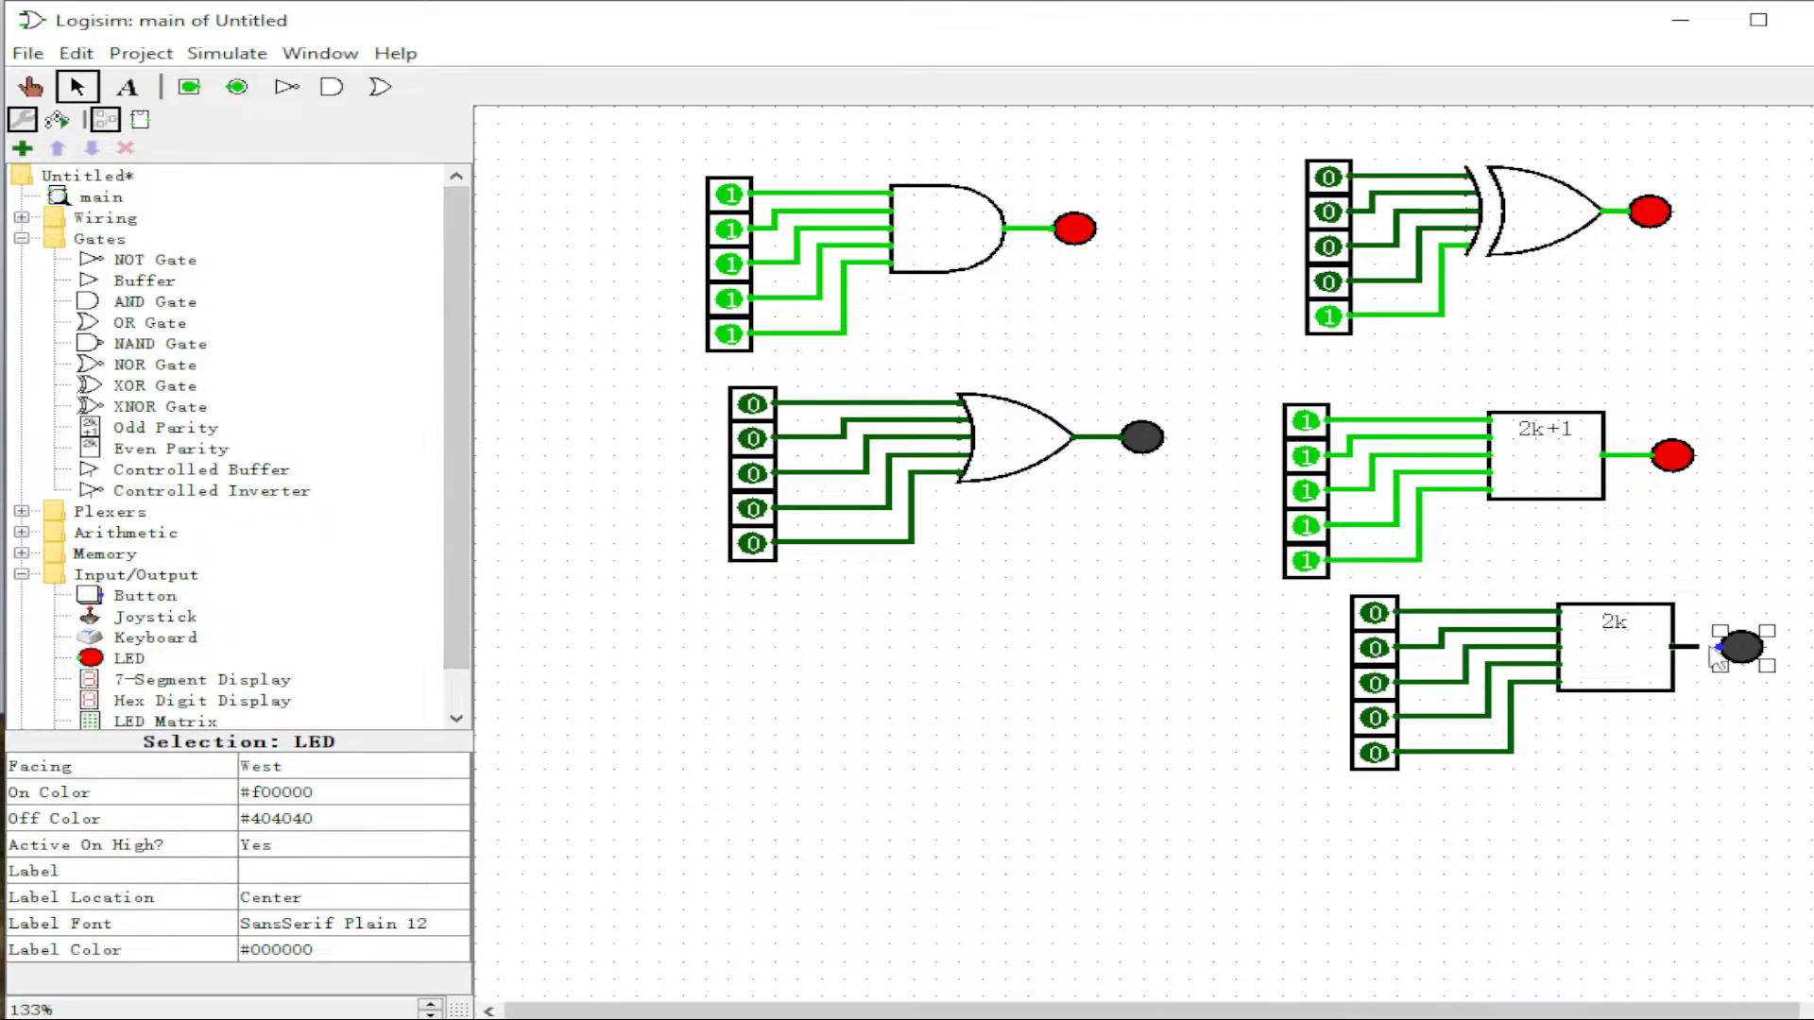
pyautogui.click(1720, 748)
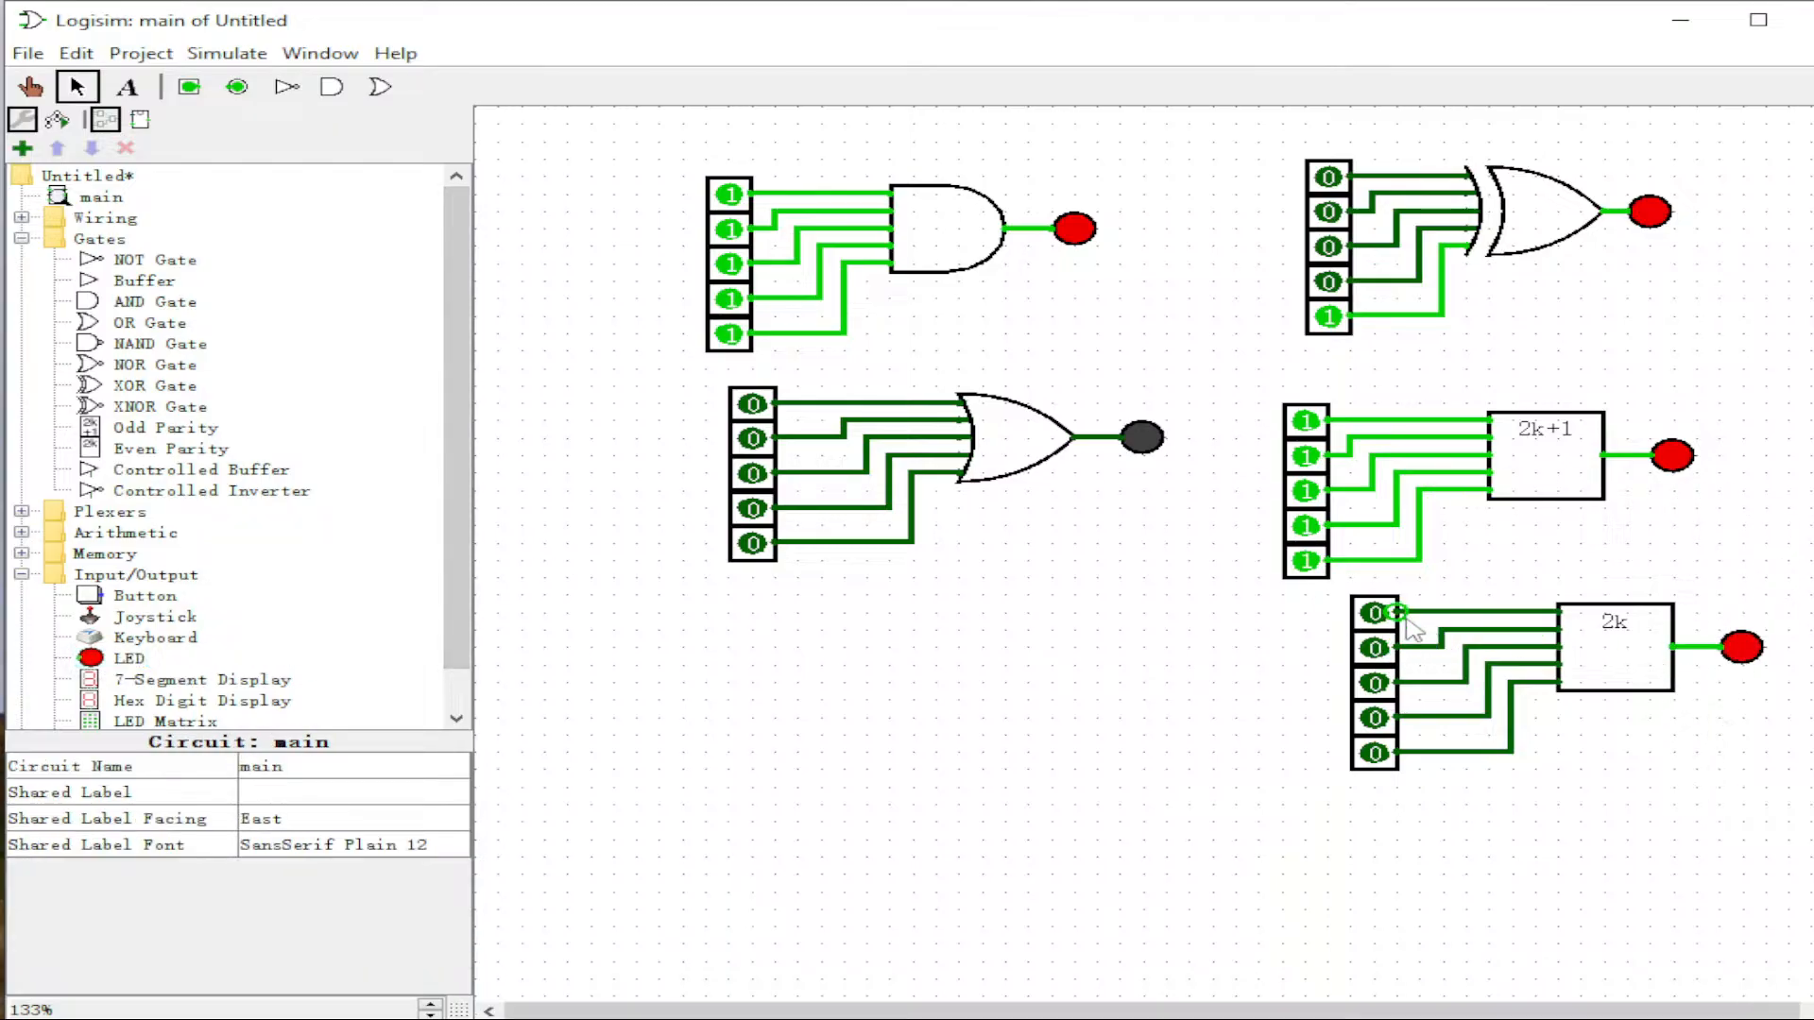
pyautogui.click(30, 87)
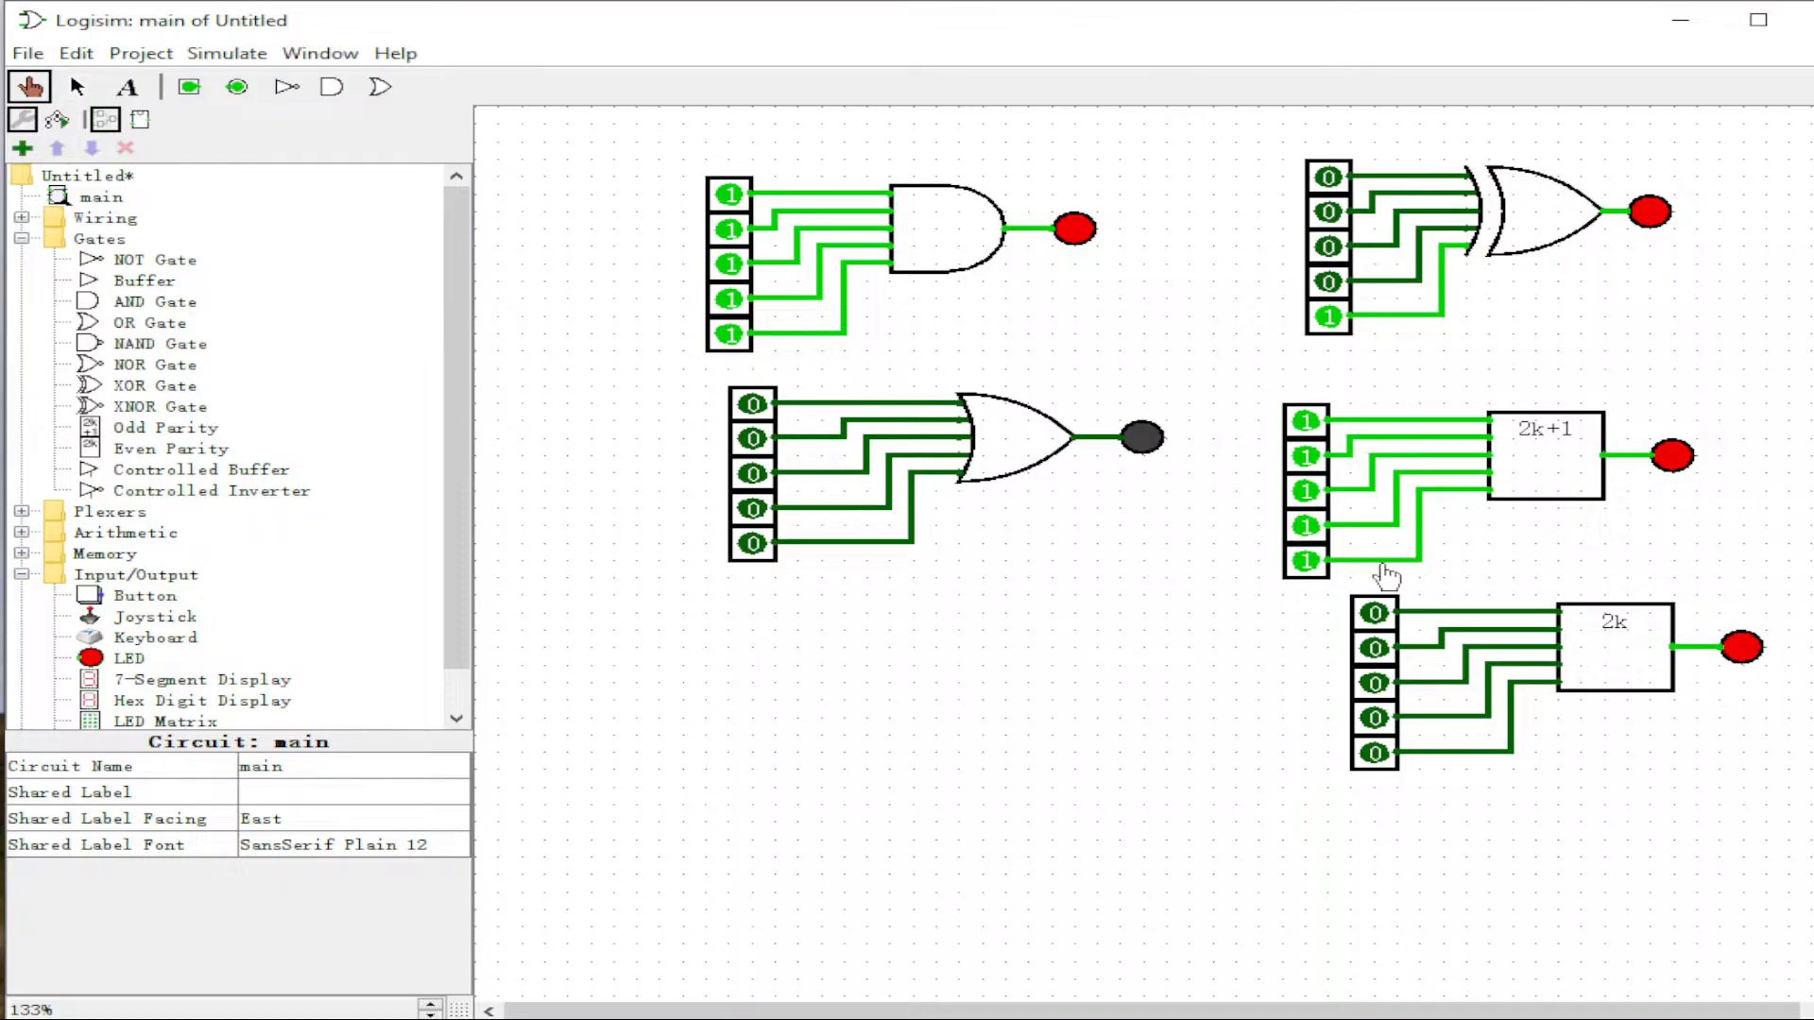
# Step: Turn the even parity circuit's five inputs to 1 one by one, leaving its LED dark
pyautogui.click(1375, 613)
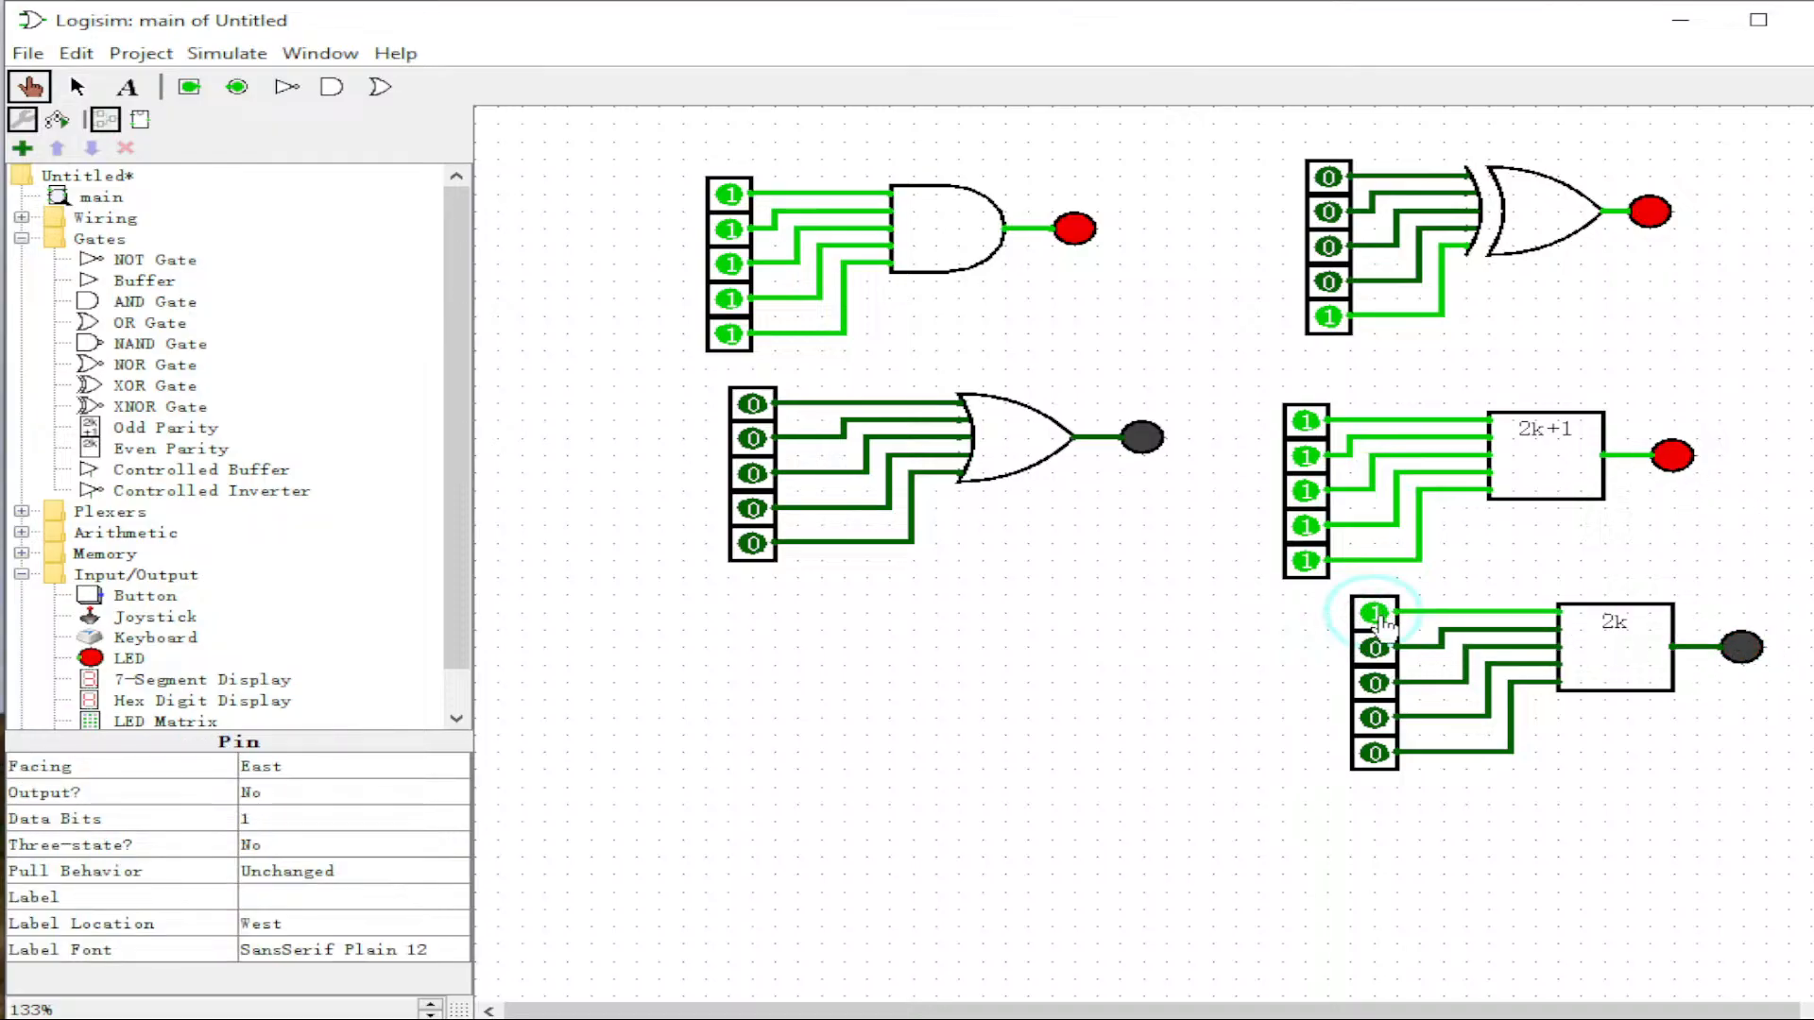
pyautogui.click(1375, 648)
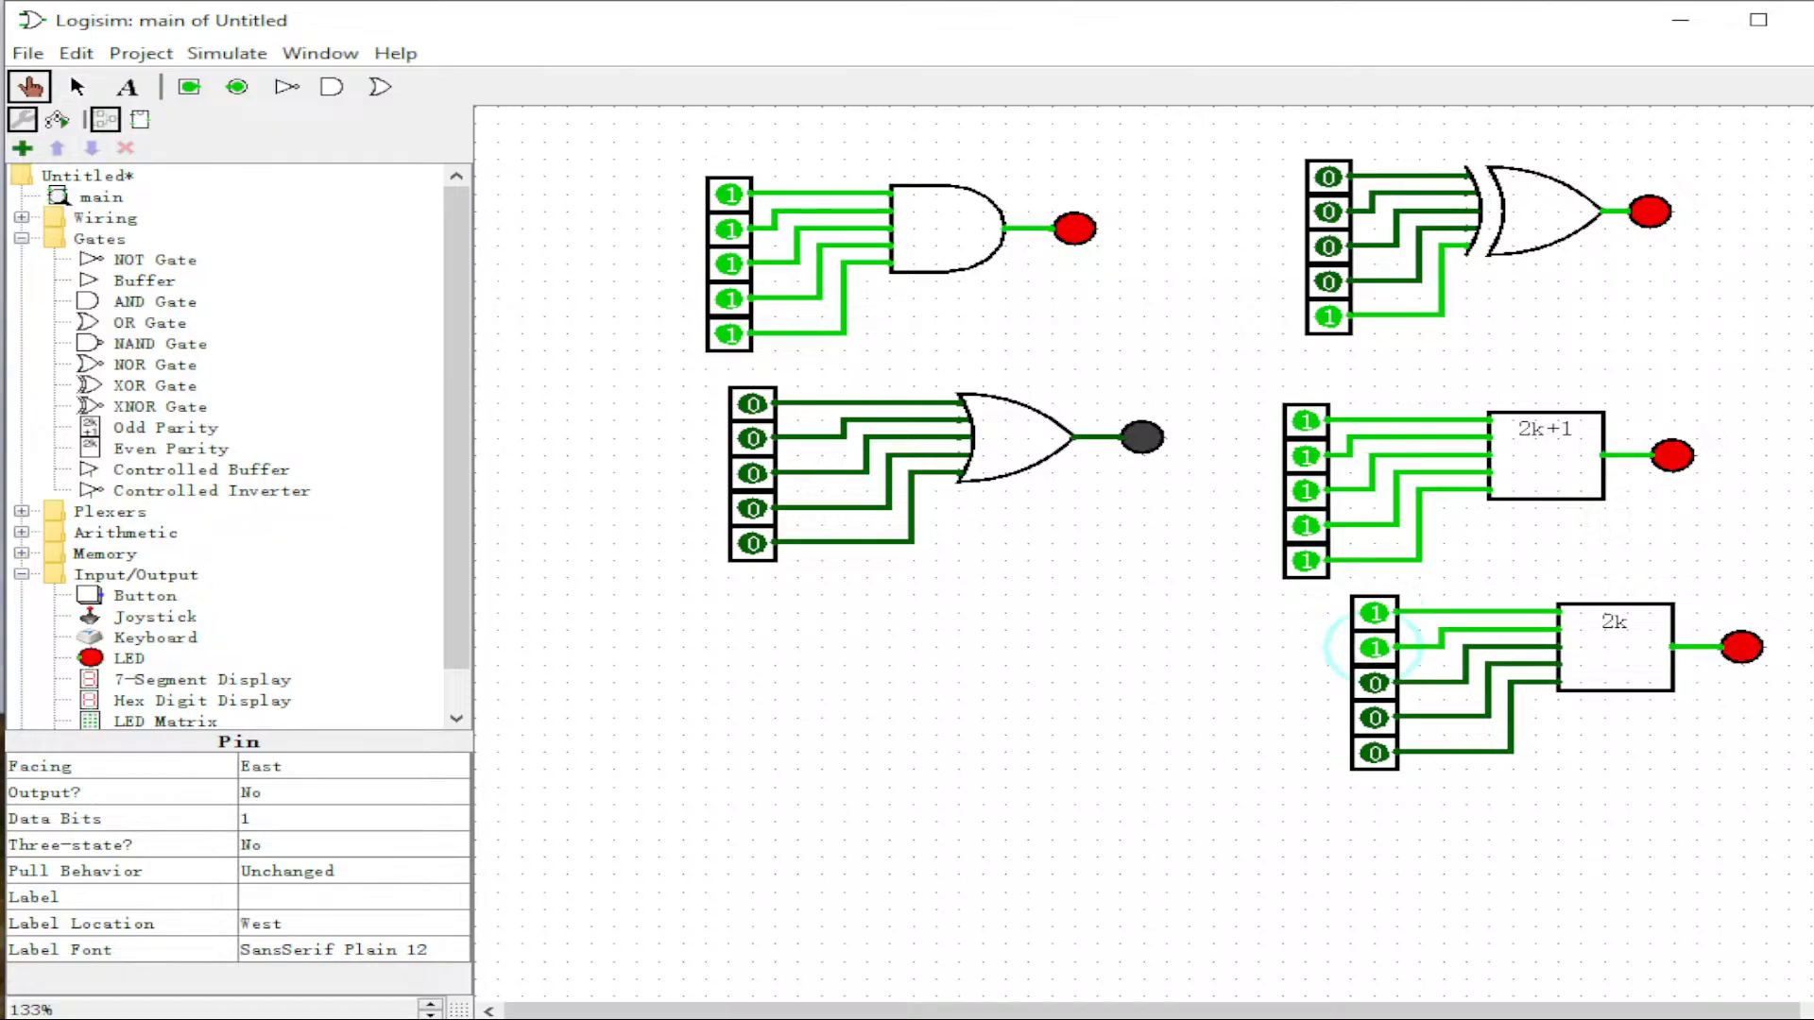
pyautogui.click(1375, 683)
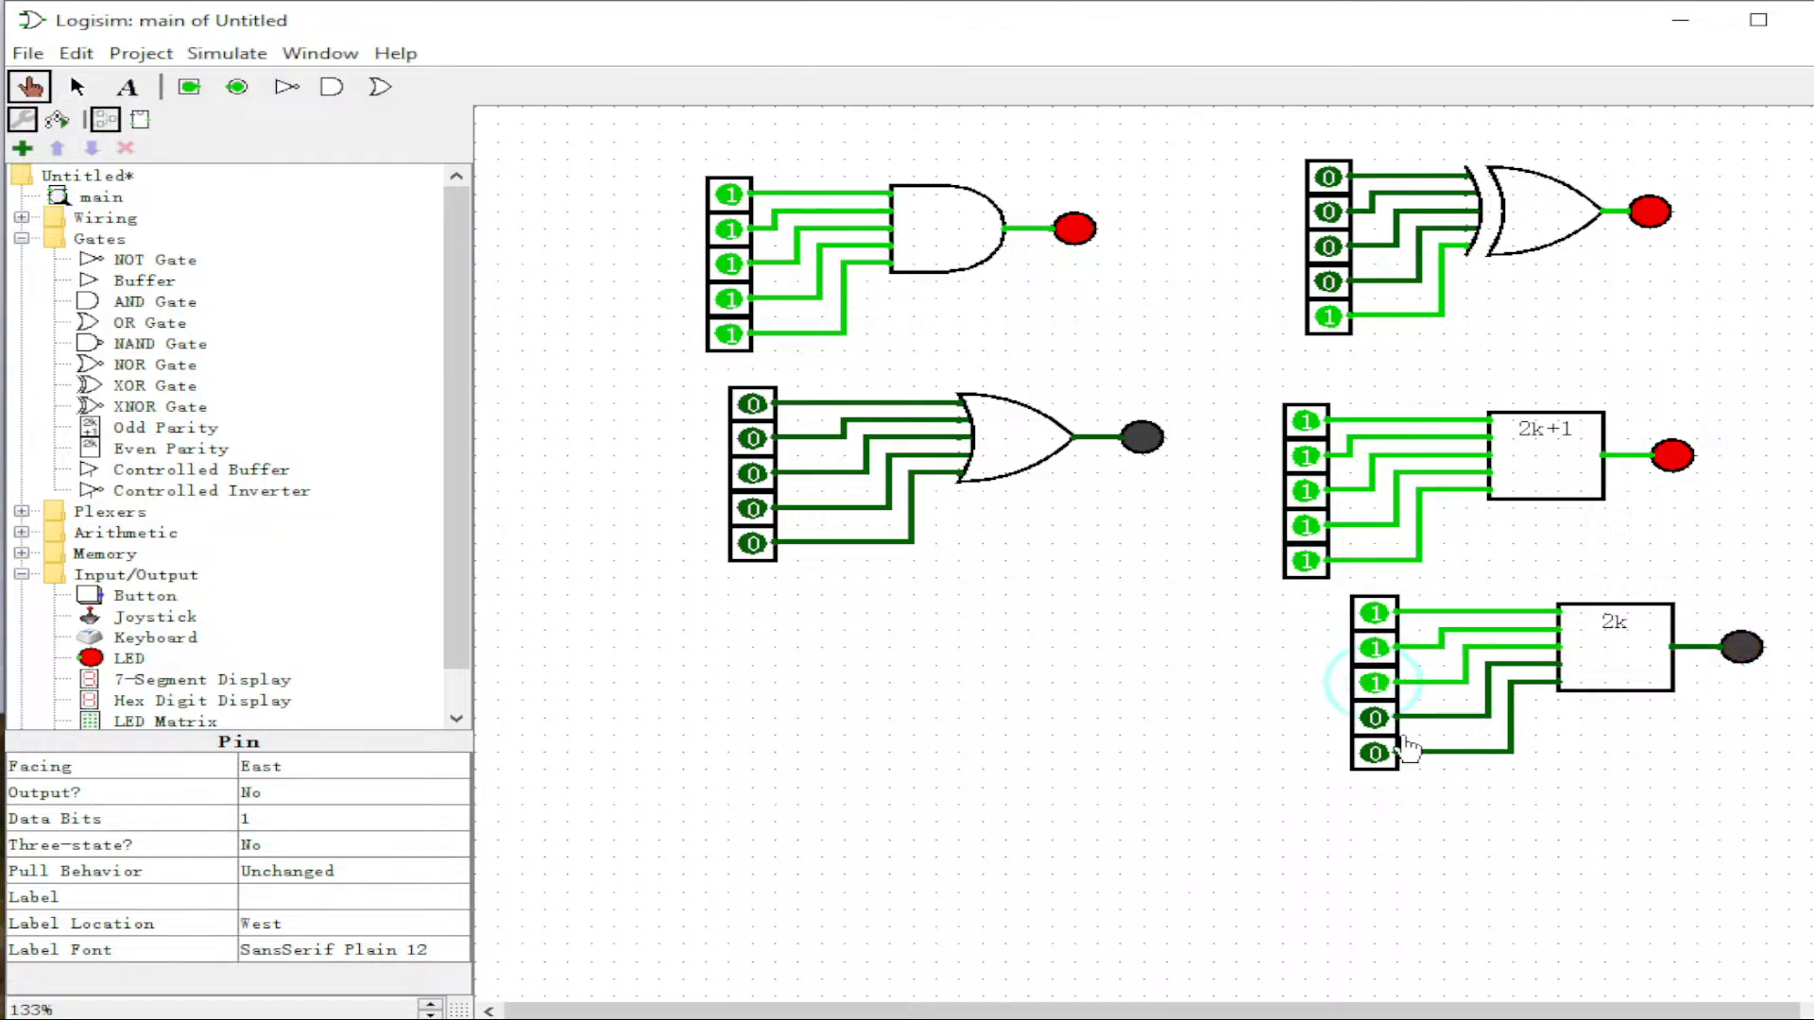
pyautogui.click(1375, 718)
pyautogui.click(1375, 753)
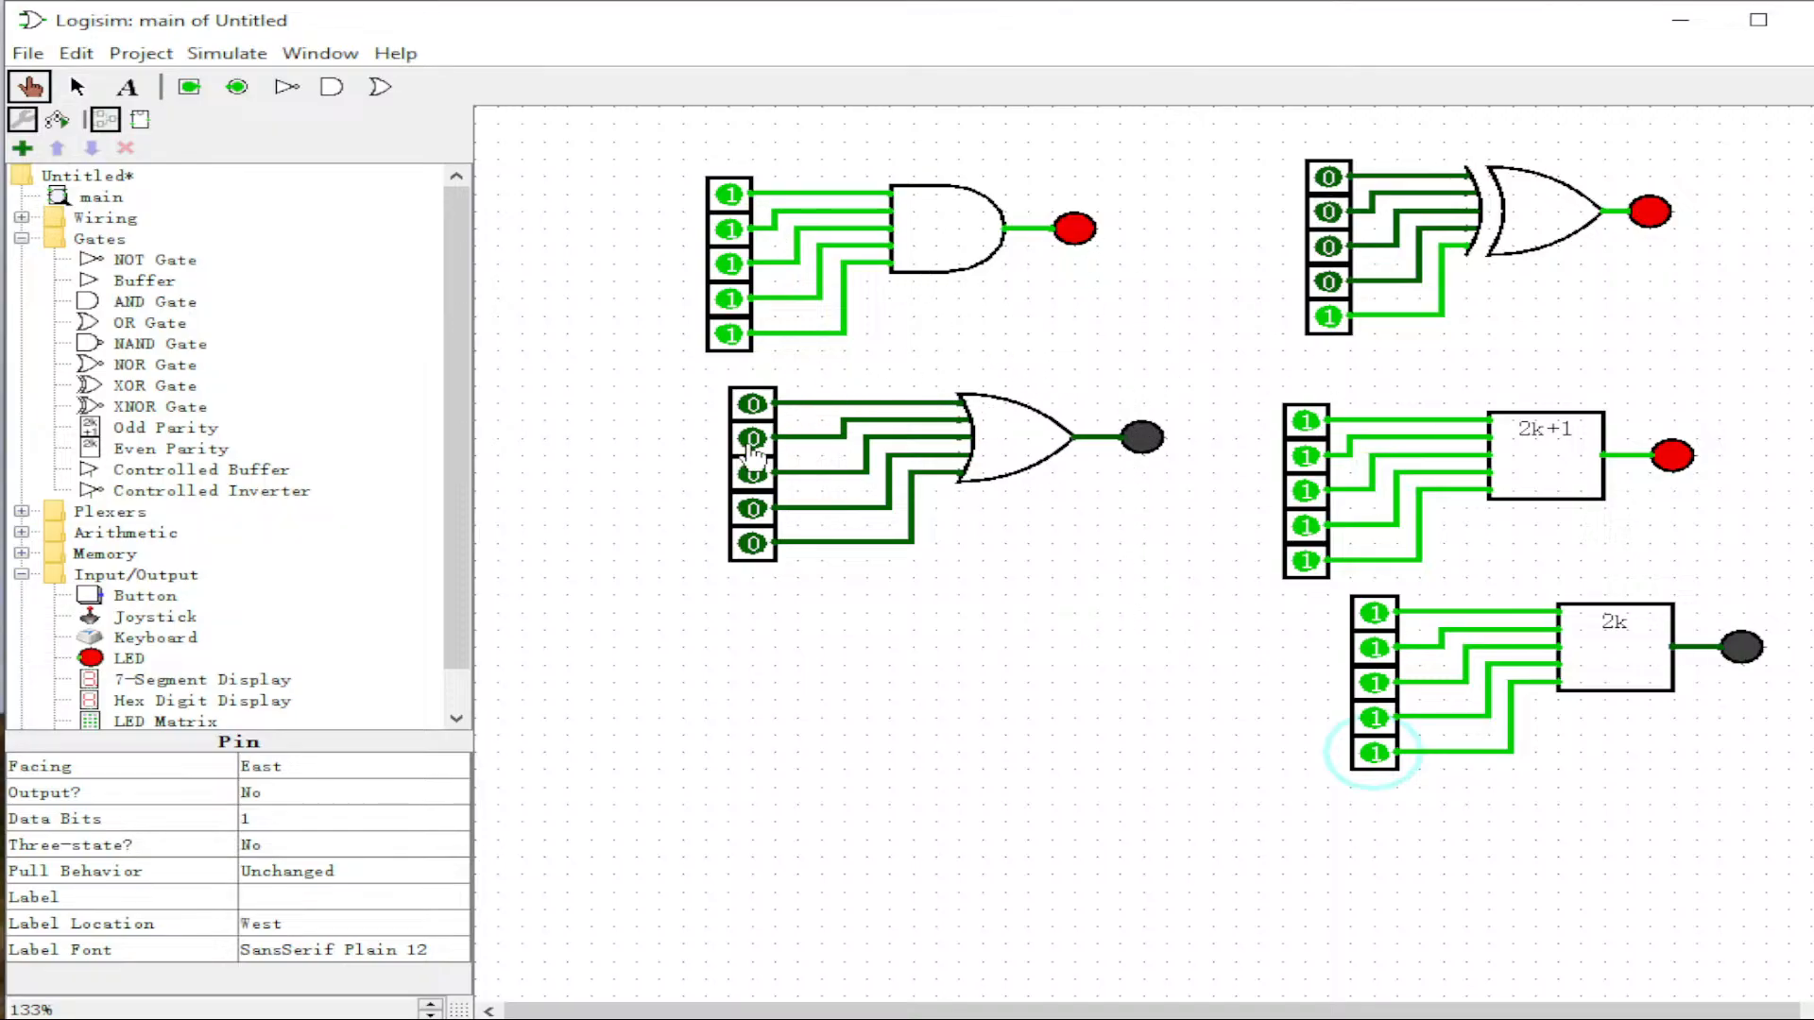
# Step: Place a Register from the Memory library on the canvas below the five-input OR gate
pyautogui.scroll(-1, 451, 614)
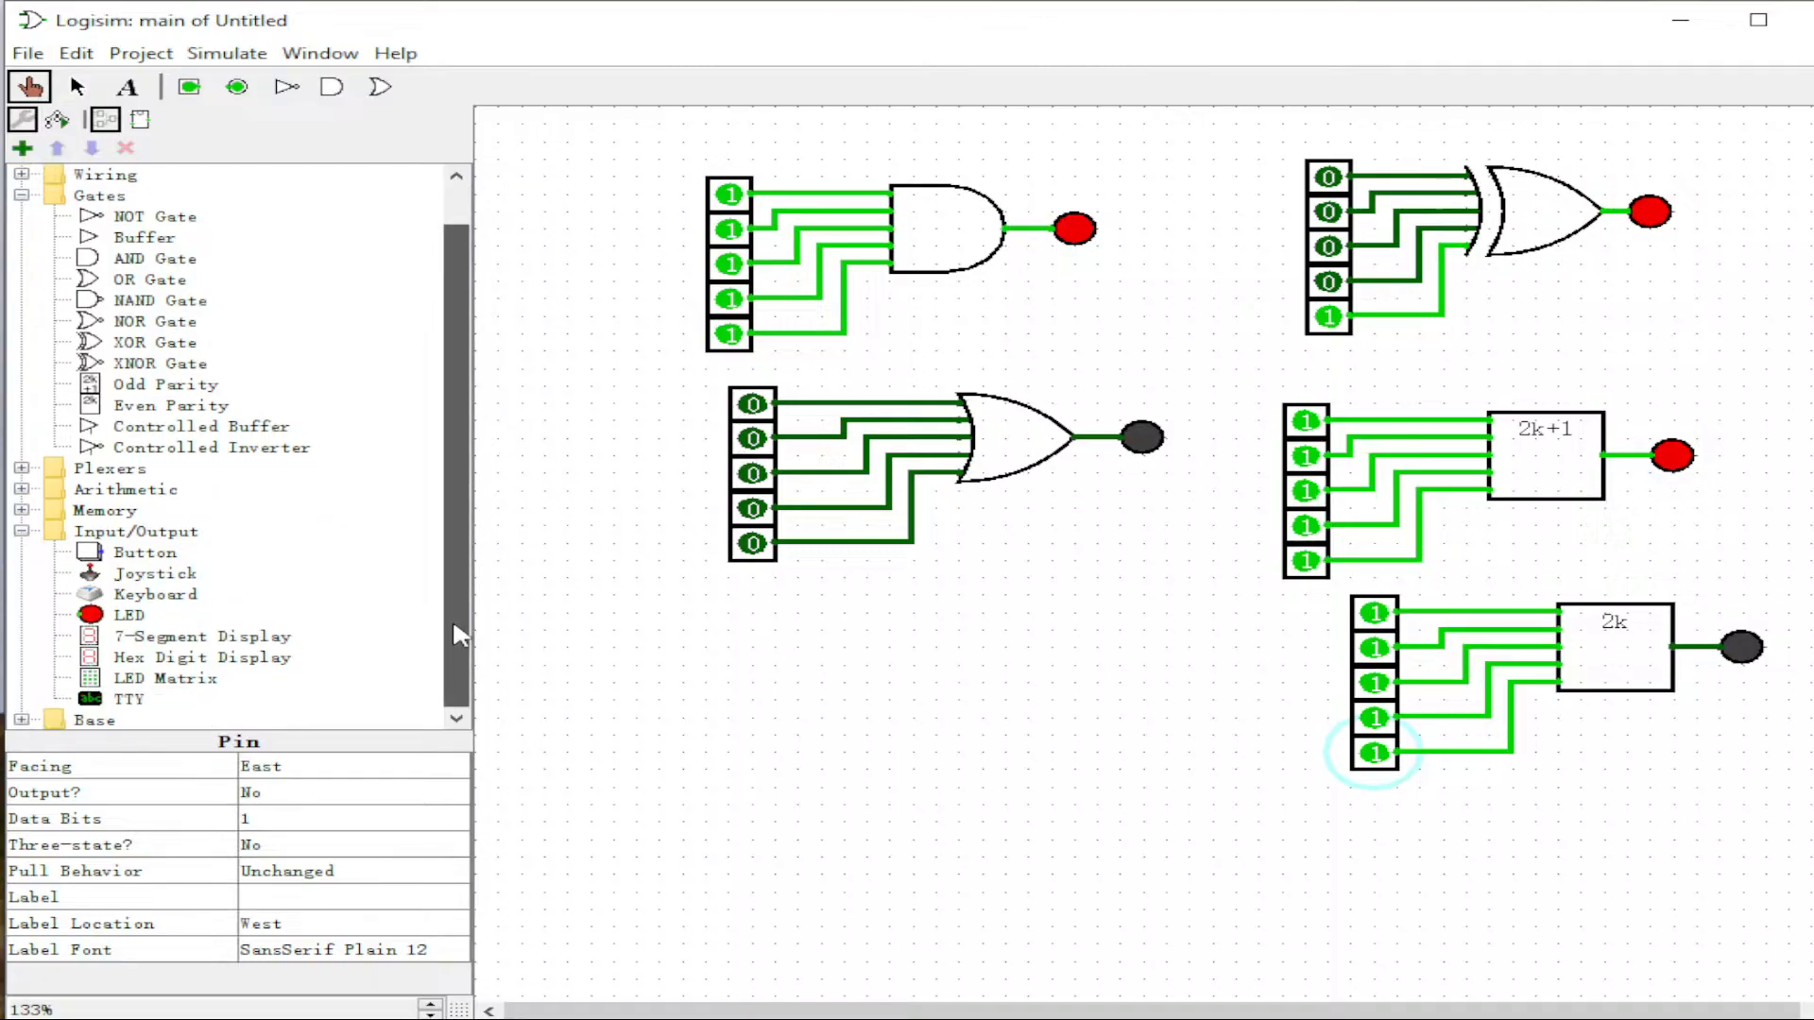
pyautogui.click(20, 510)
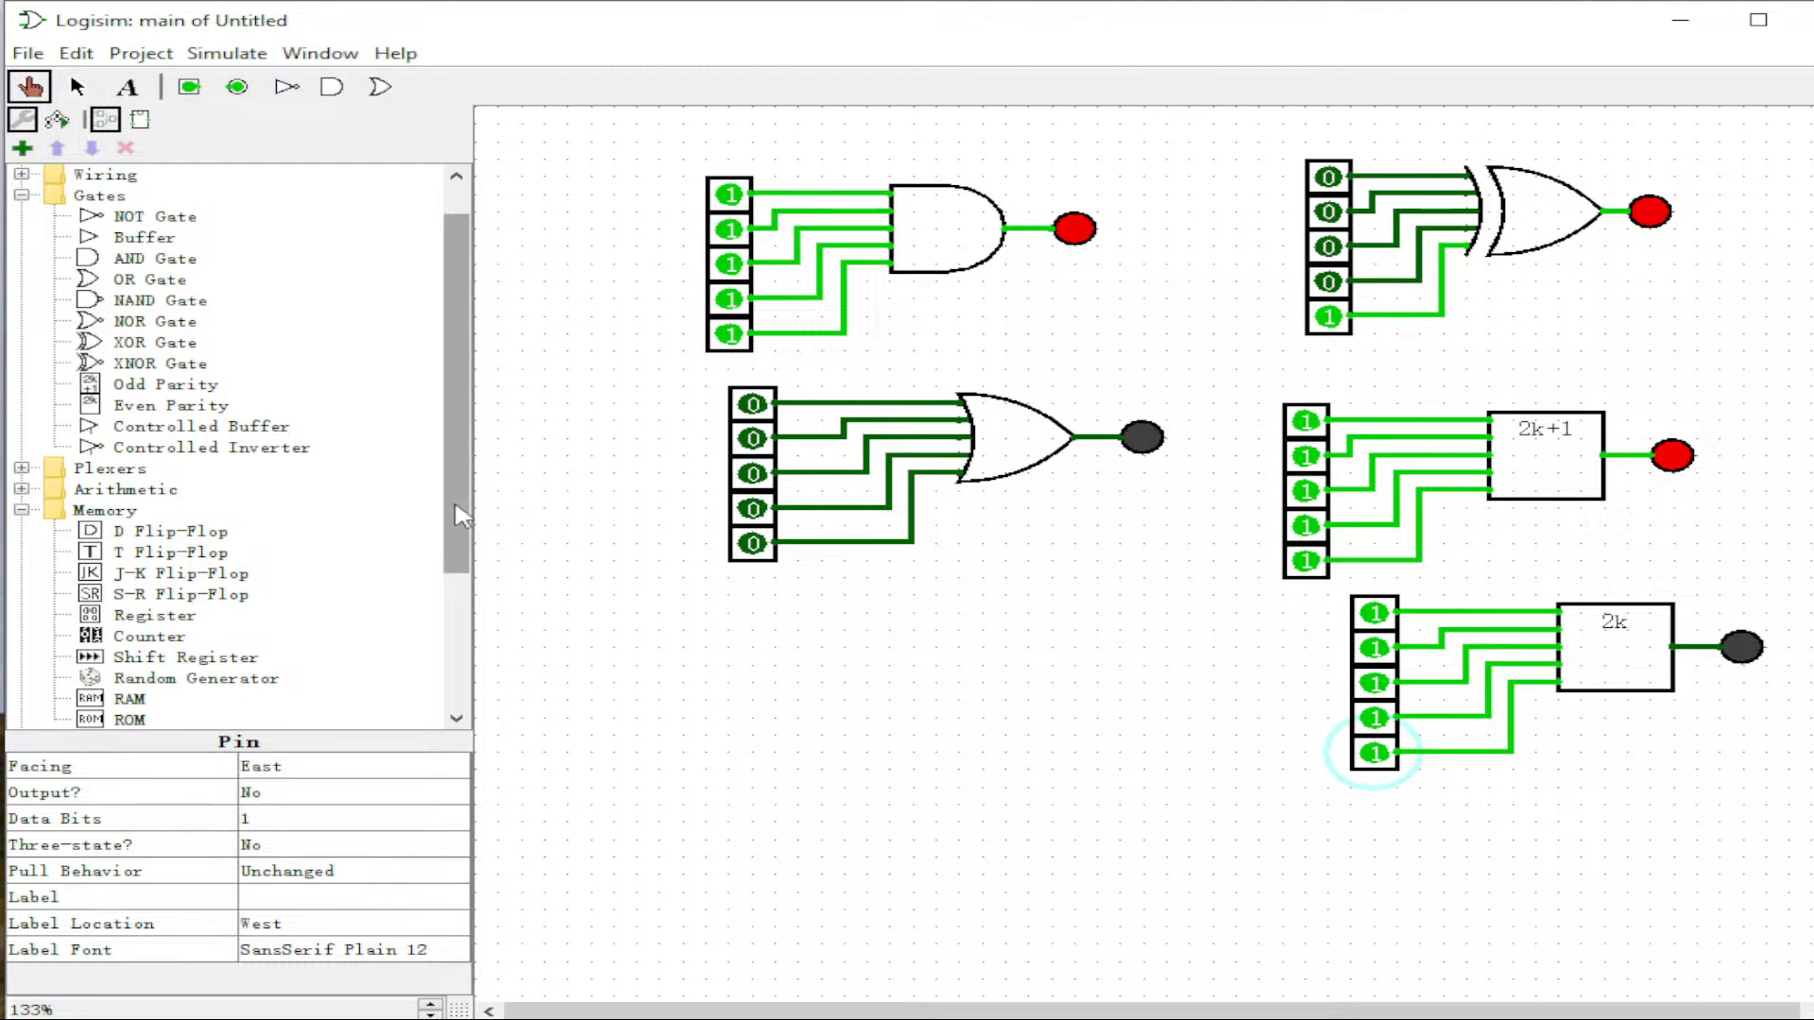
pyautogui.scroll(-2, 457, 567)
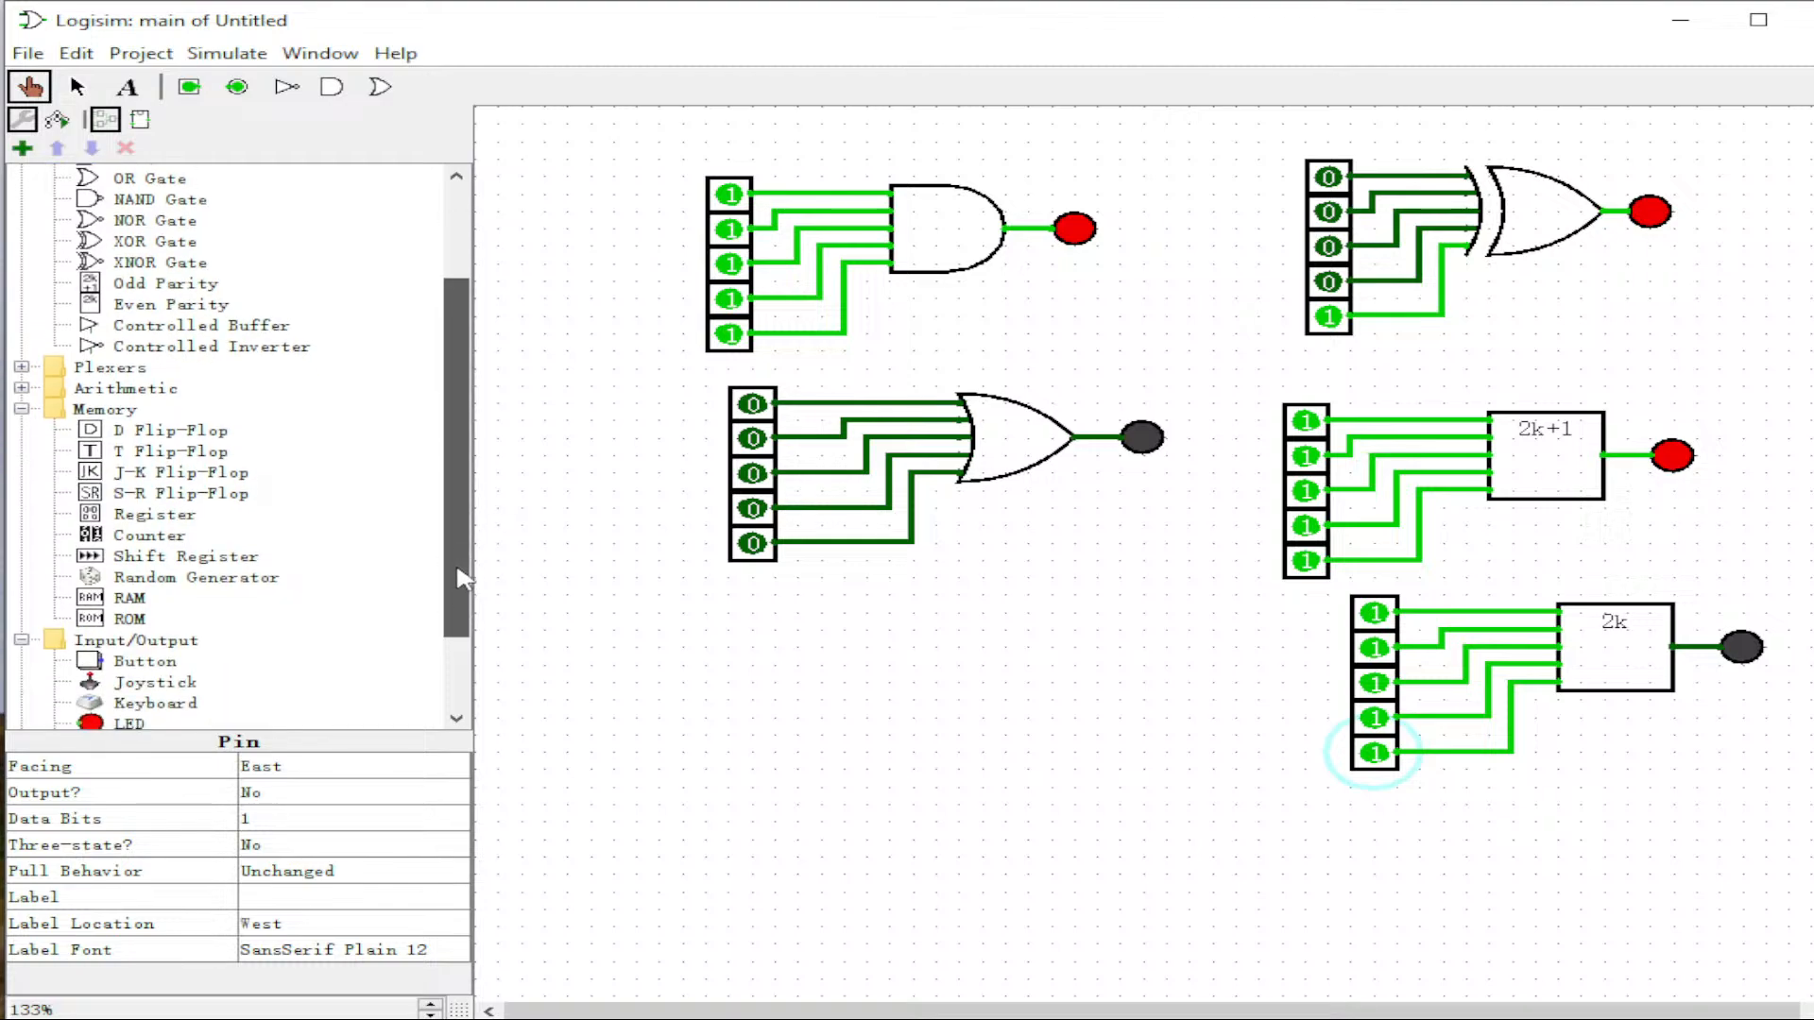
pyautogui.click(151, 518)
pyautogui.click(924, 647)
pyautogui.click(1052, 723)
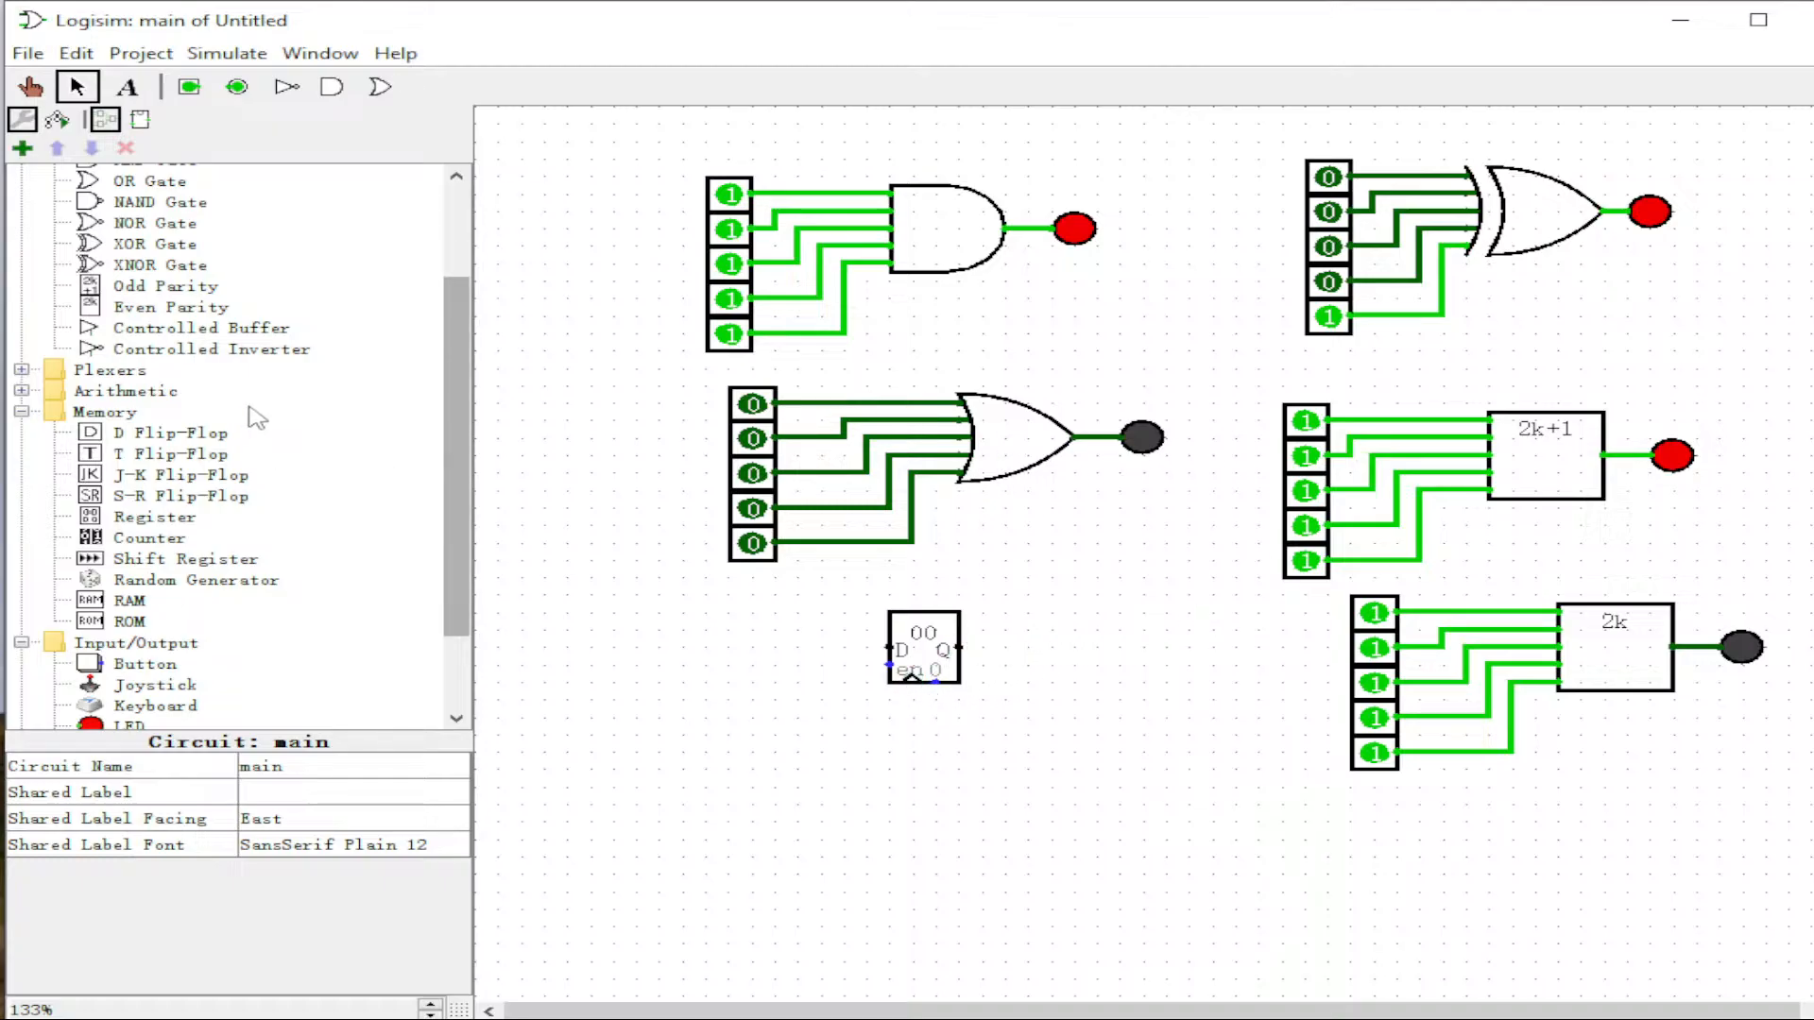
# Step: Place an input pin left of the register and wire it to the register's D input
pyautogui.click(189, 87)
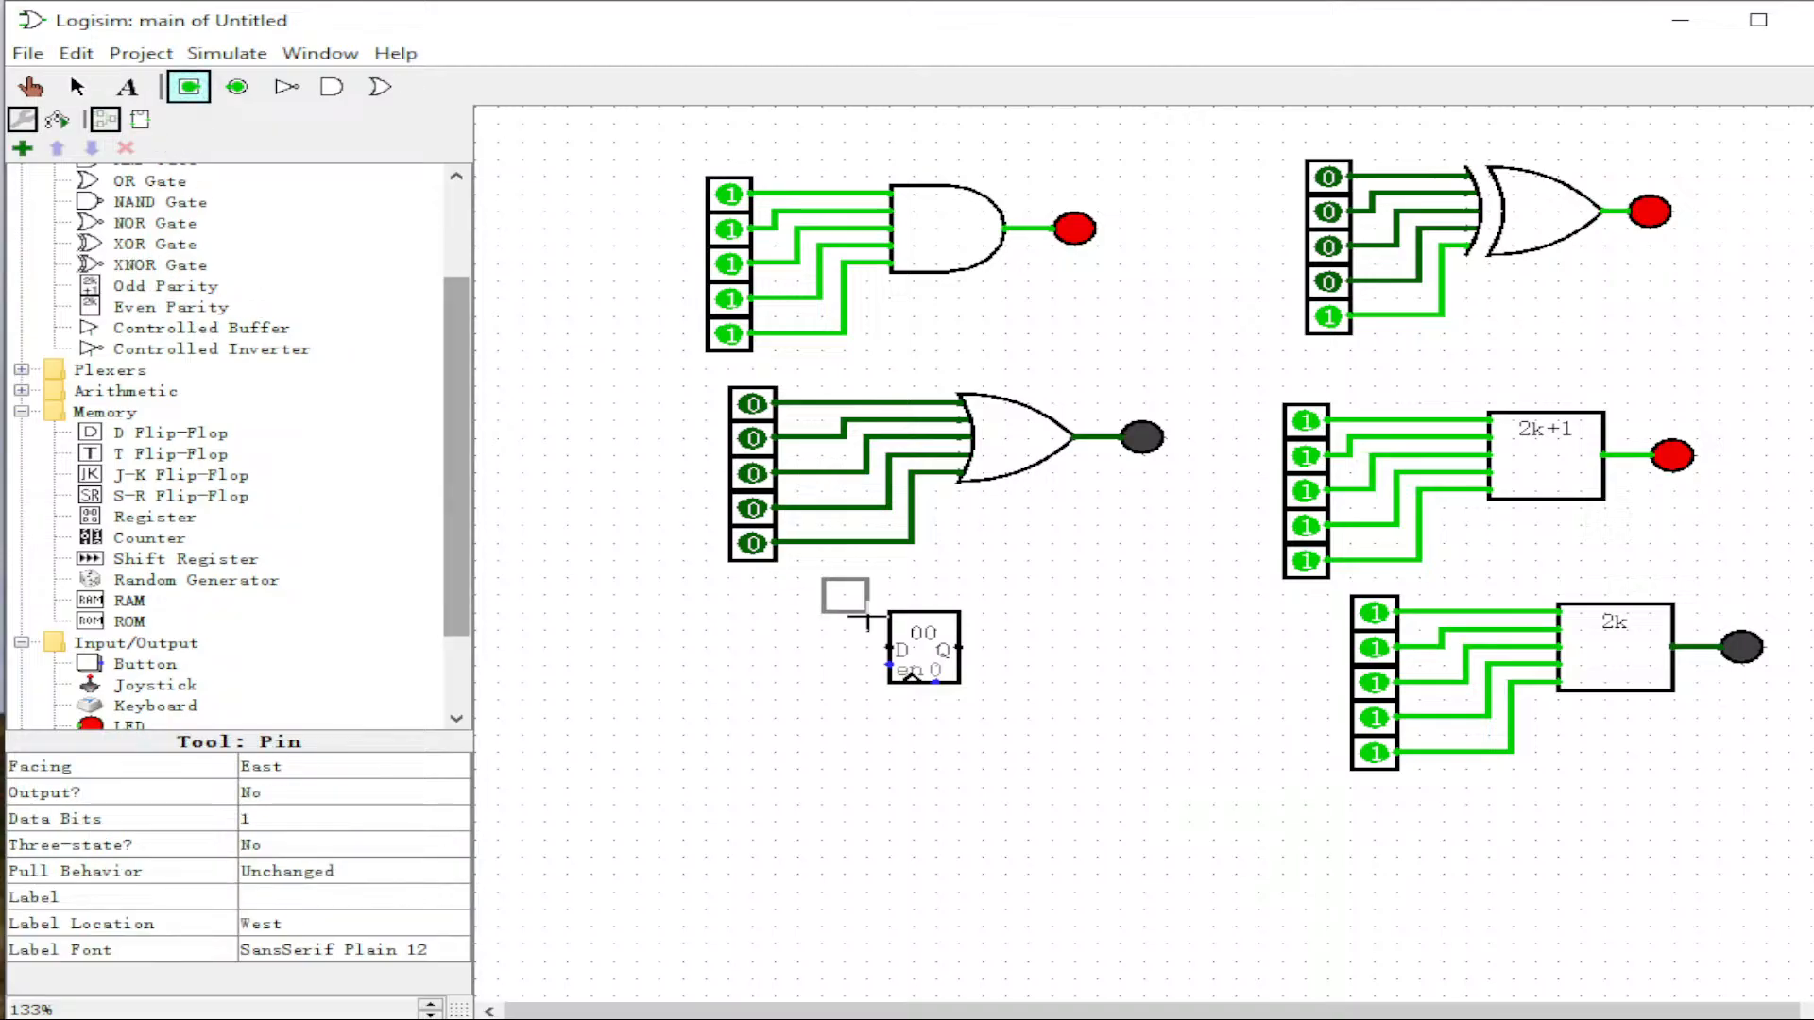
pyautogui.click(820, 648)
pyautogui.moveTo(888, 648); pyautogui.dragTo(833, 661)
pyautogui.click(837, 673)
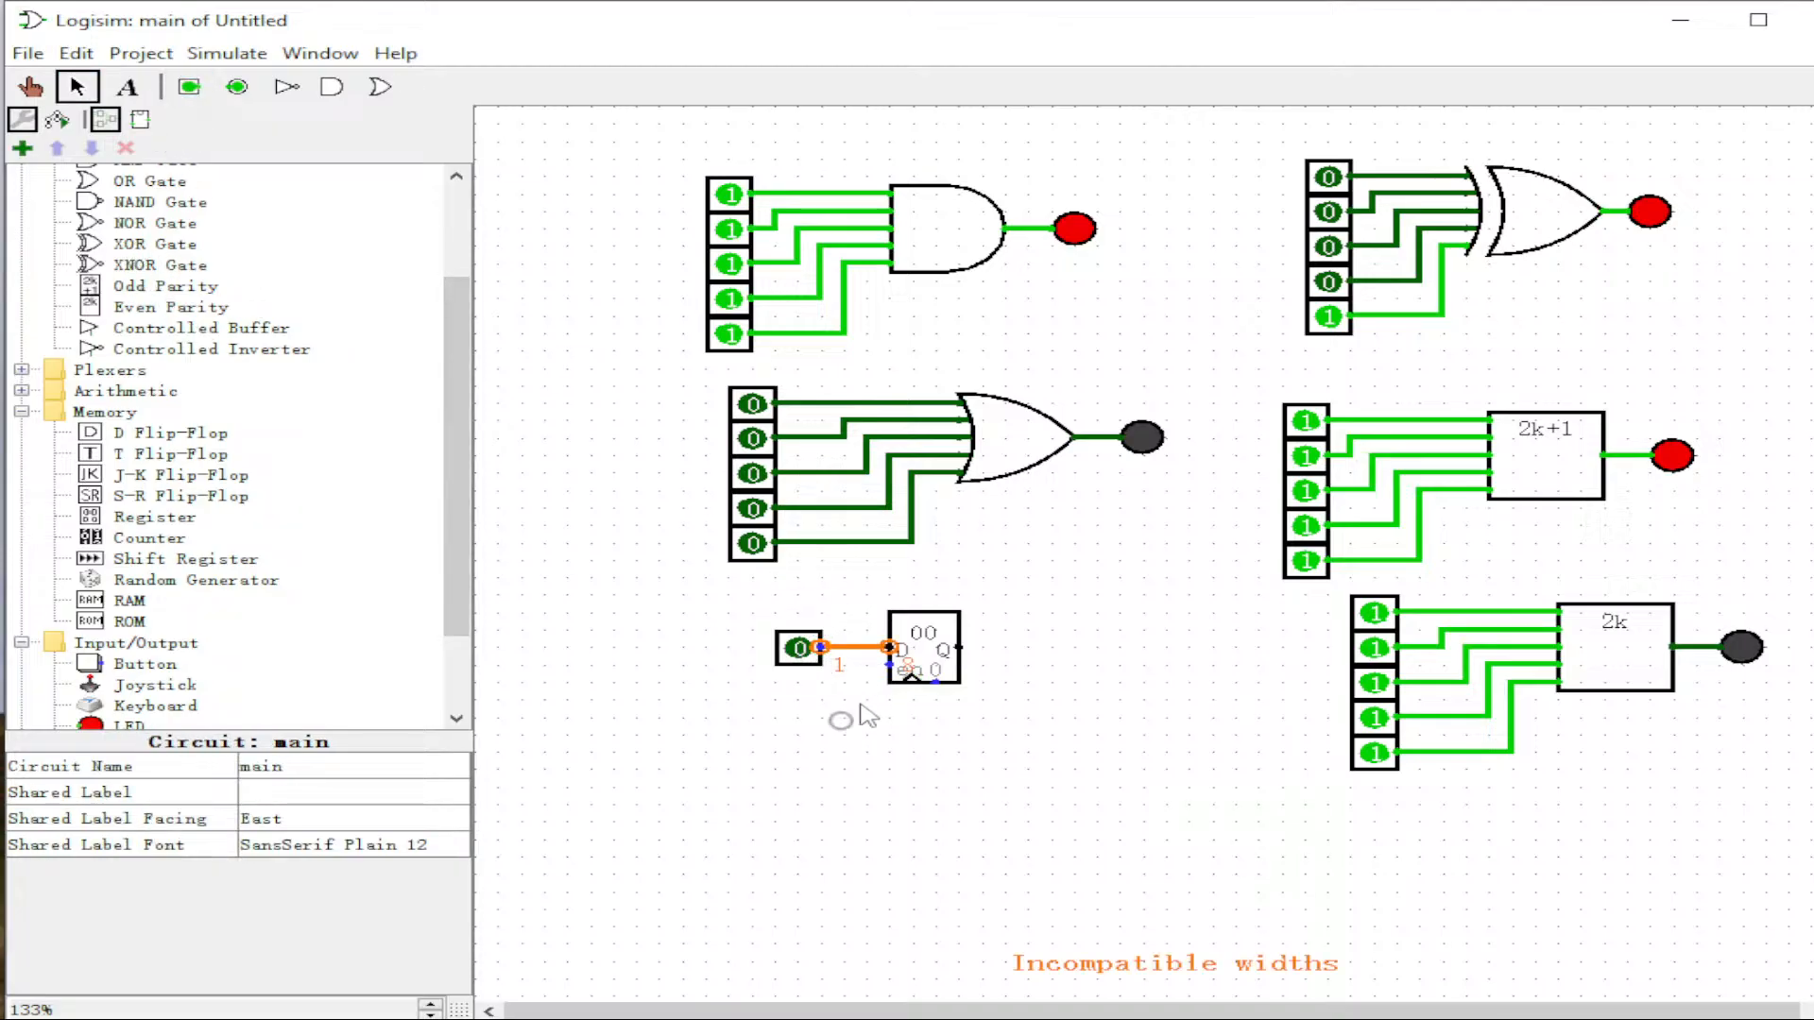
# Step: Set the new input pin's Data Bits to 8, clearing the incompatible-widths error
pyautogui.click(926, 661)
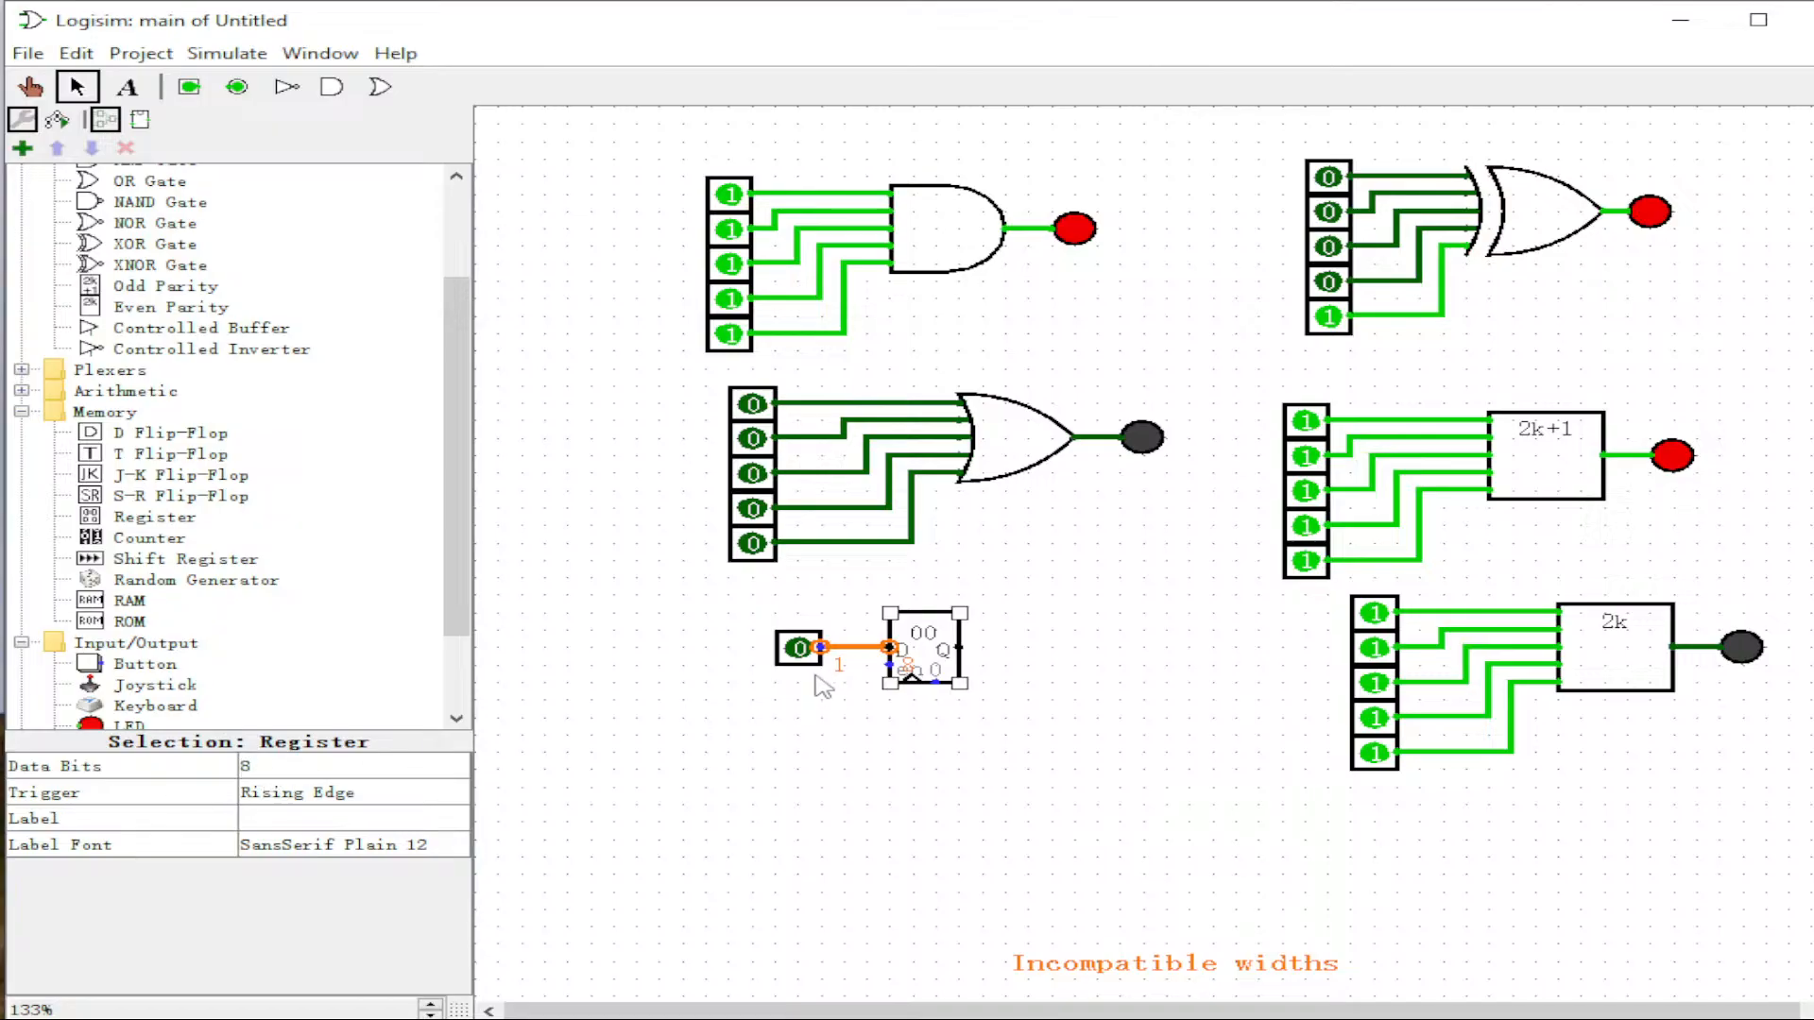
pyautogui.click(793, 652)
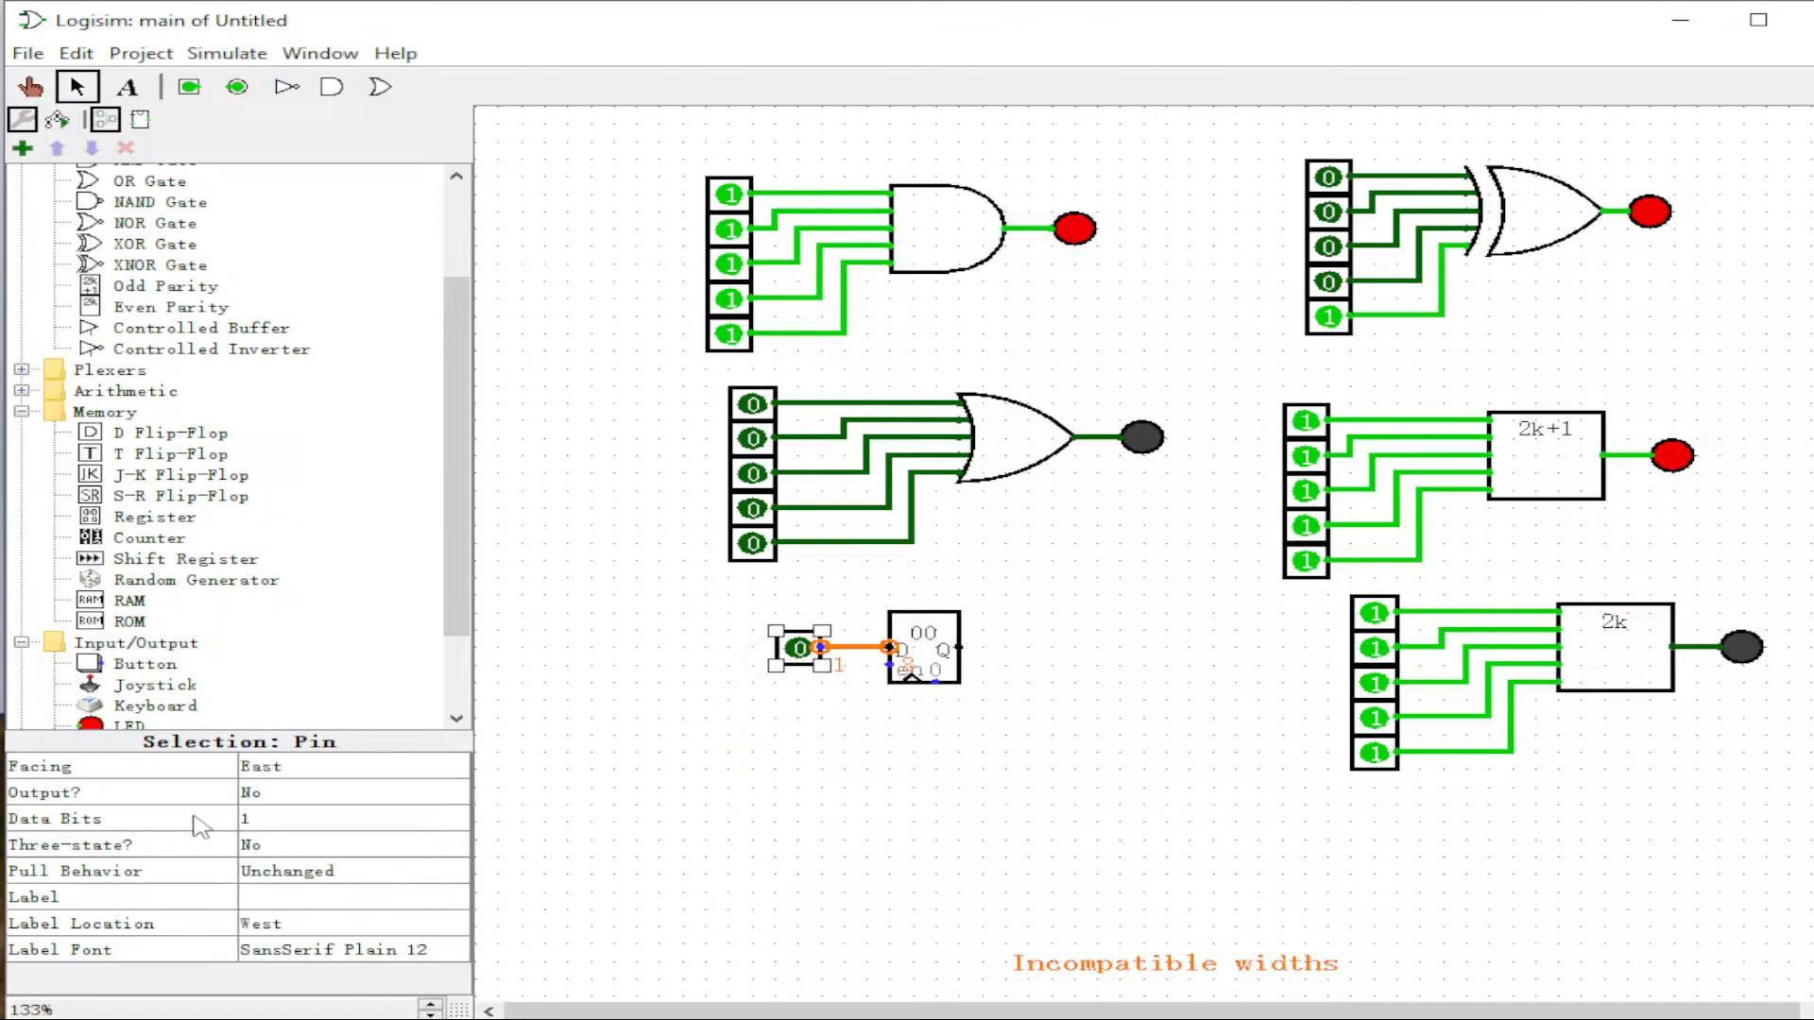
pyautogui.click(270, 826)
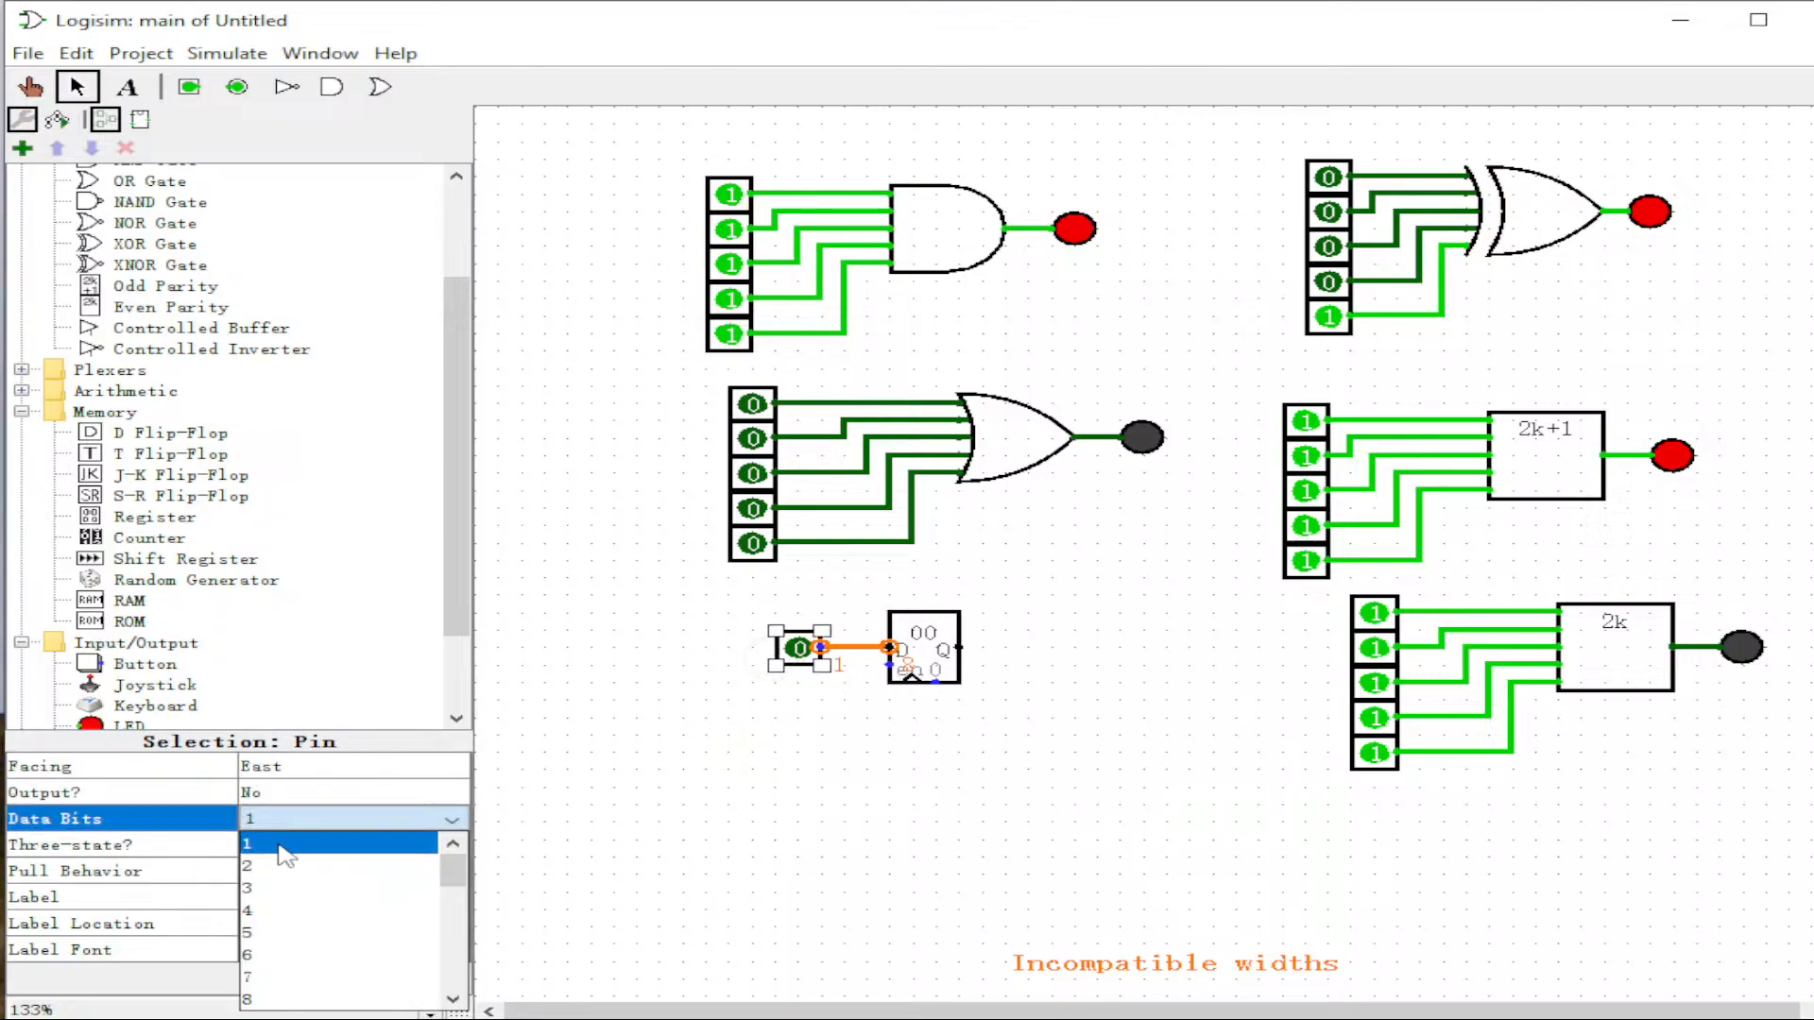
pyautogui.click(283, 989)
pyautogui.click(770, 775)
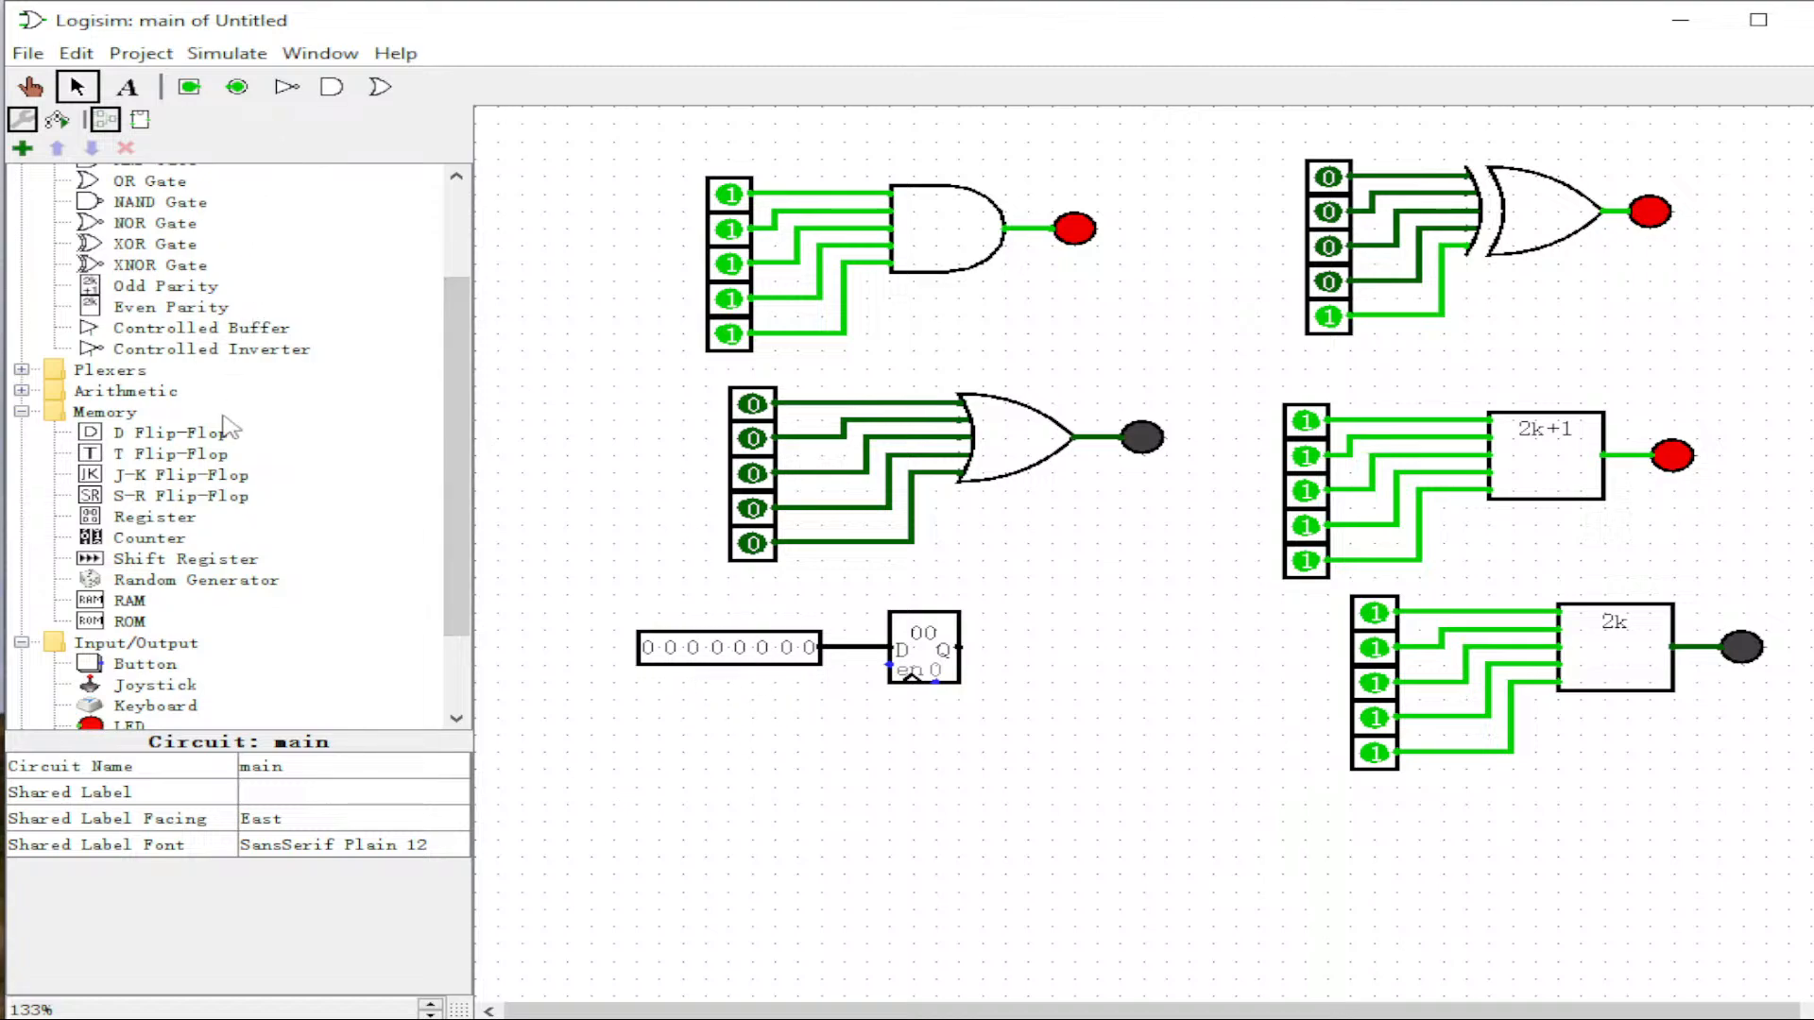
# Step: Place an LED Matrix right of the register and set its Input Format to Rows
pyautogui.scroll(-2, 462, 604)
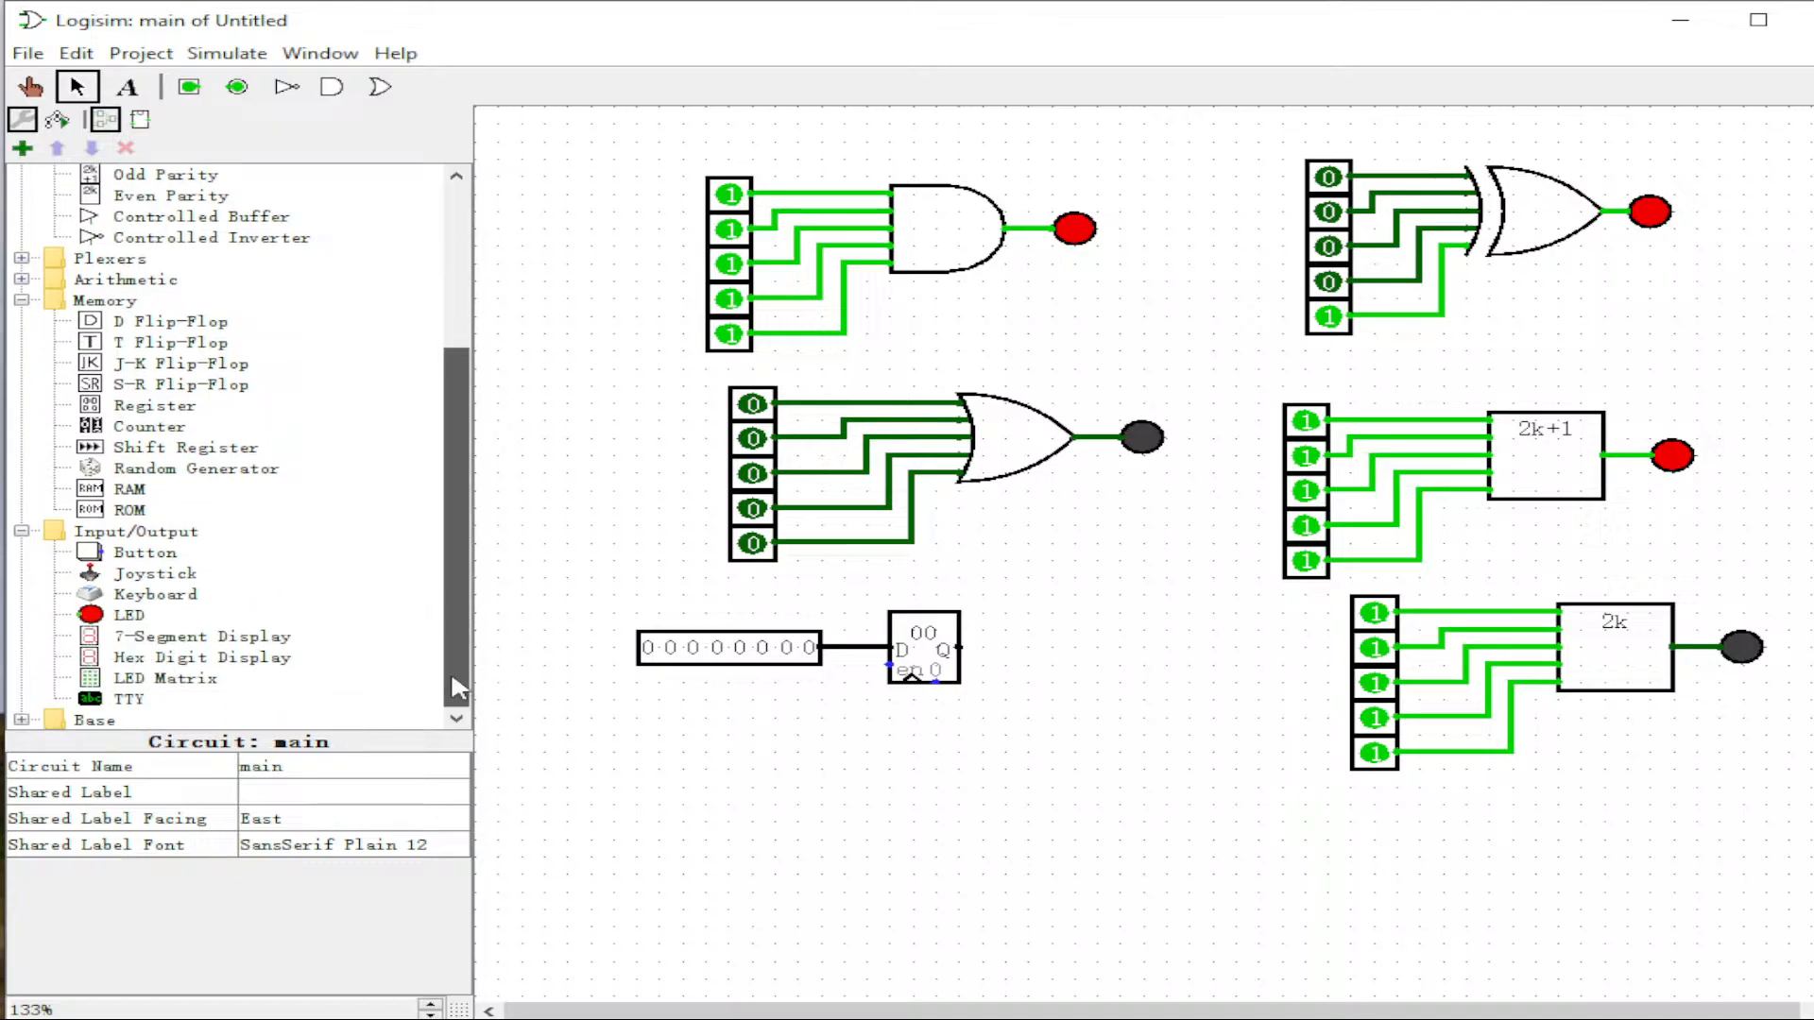
pyautogui.click(186, 695)
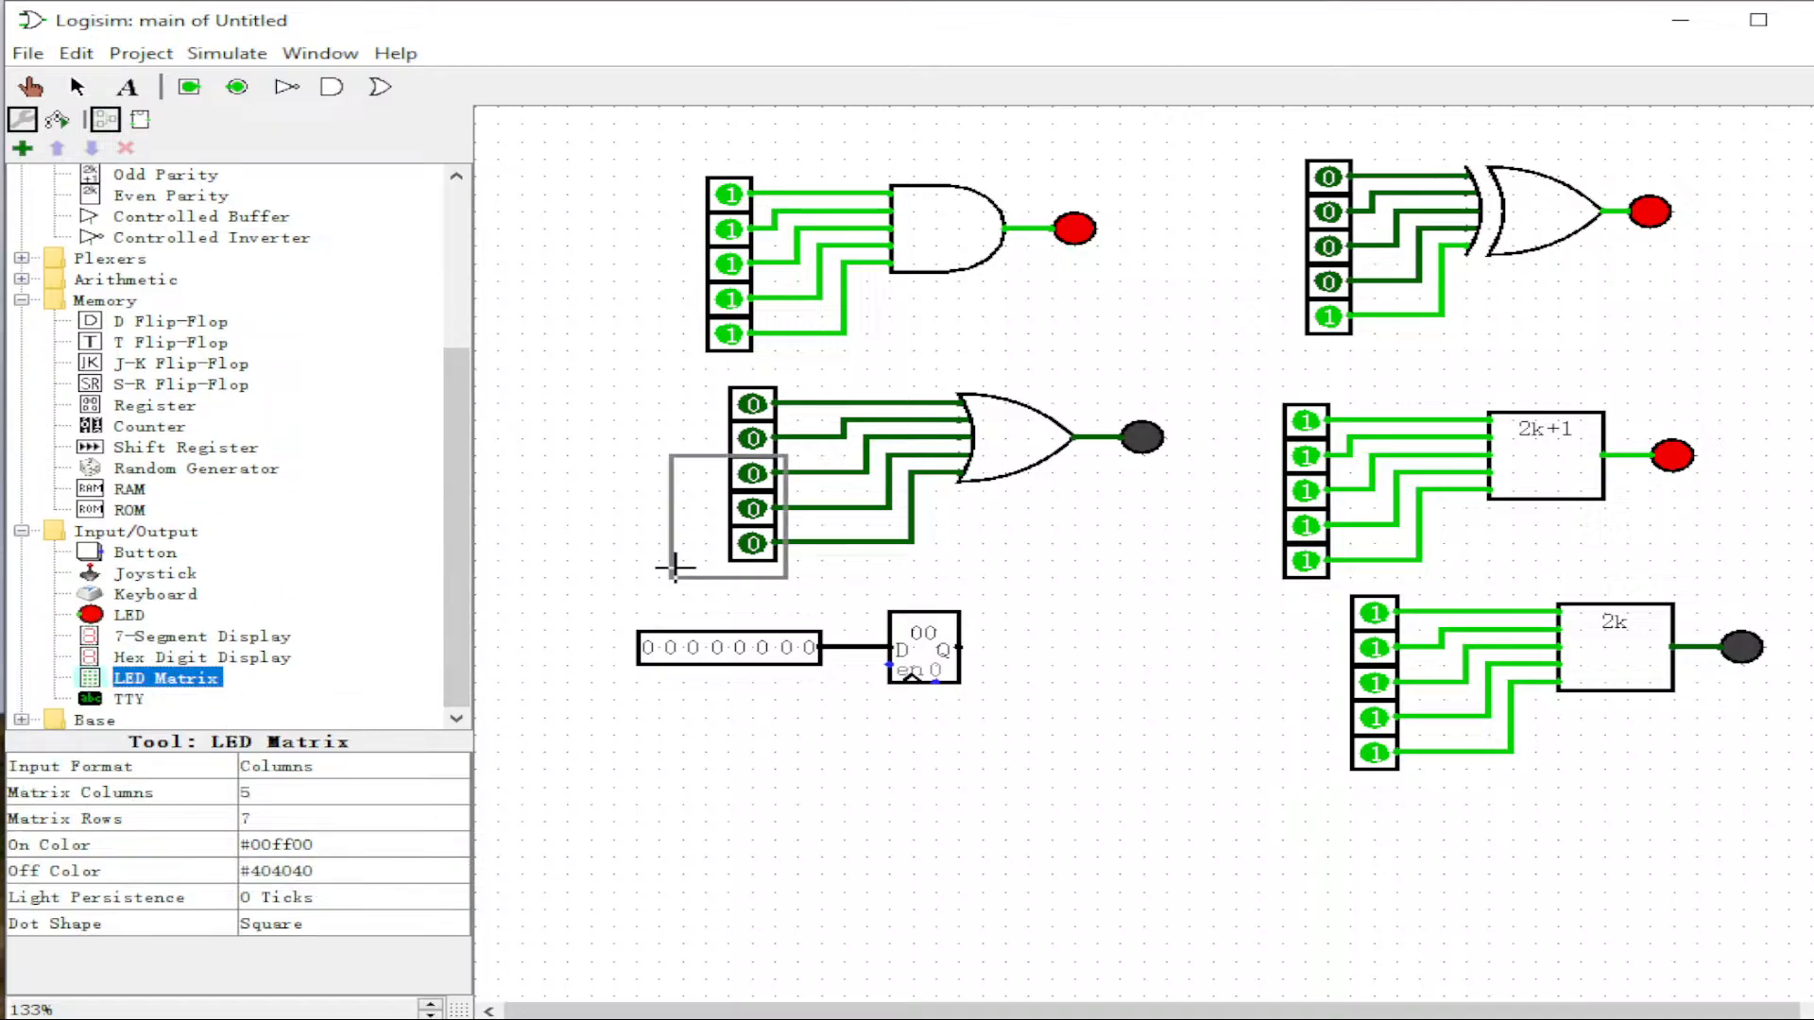
pyautogui.click(1049, 720)
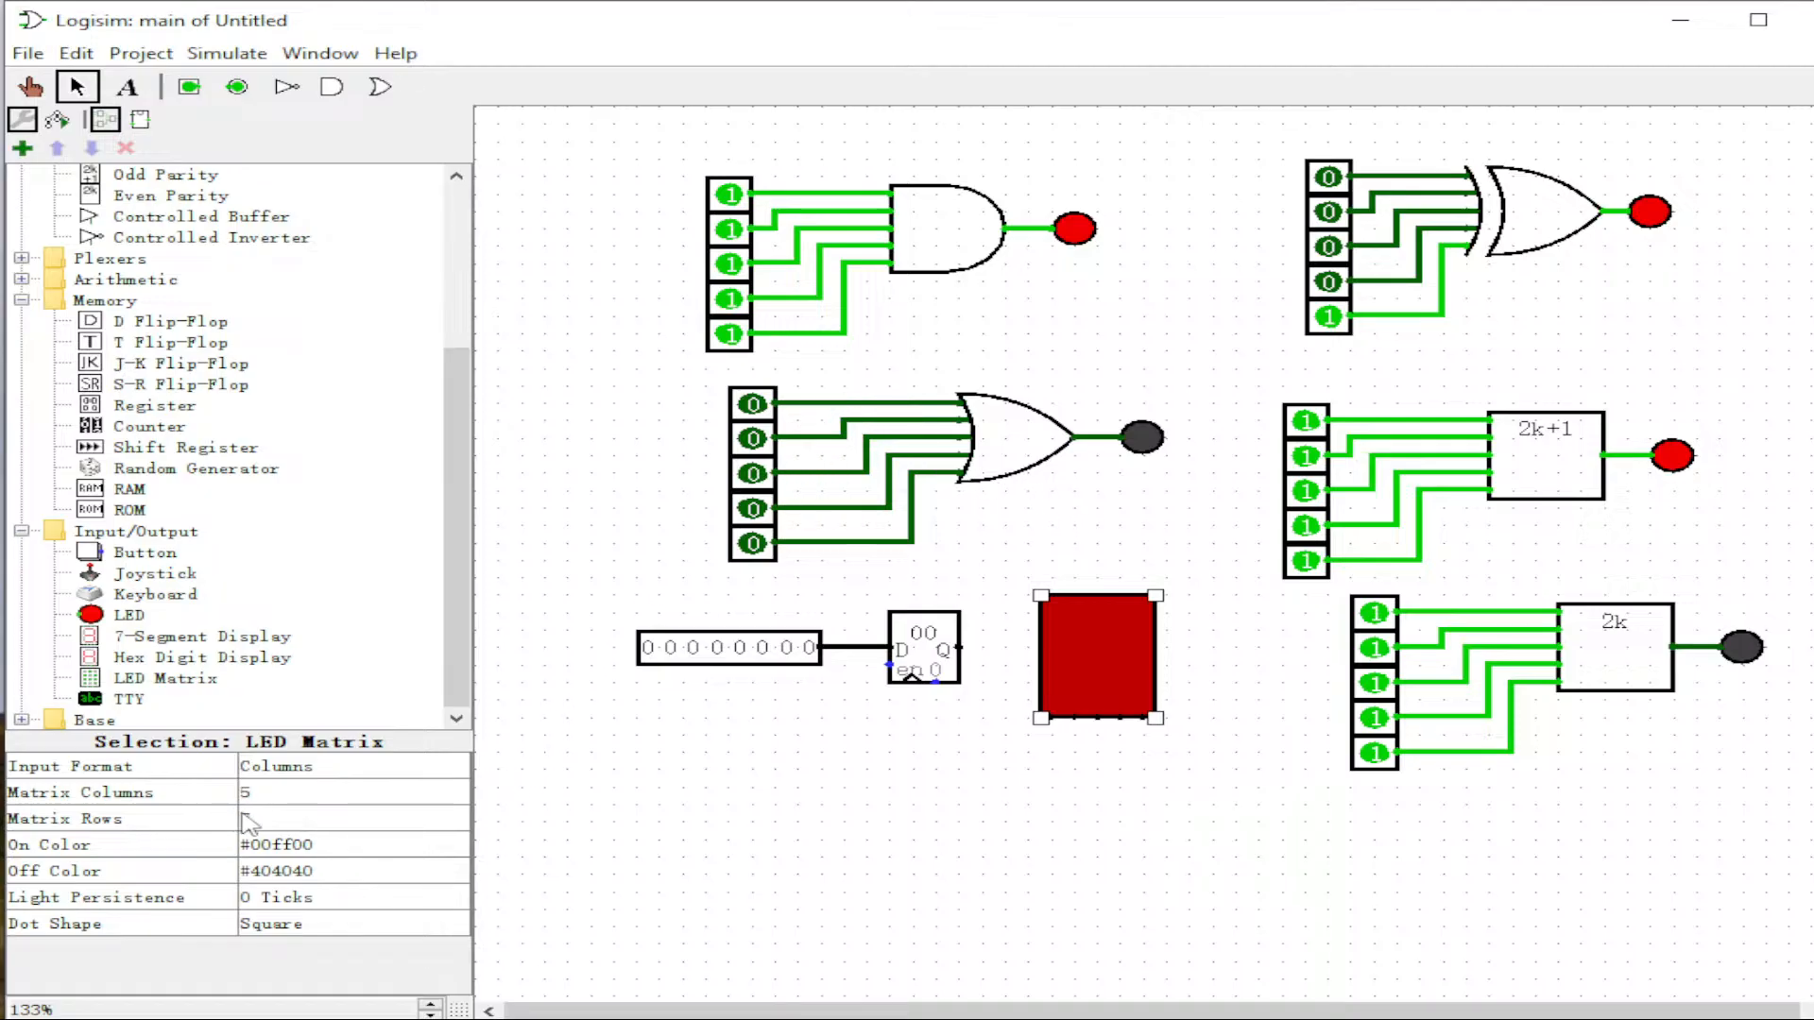
pyautogui.click(293, 820)
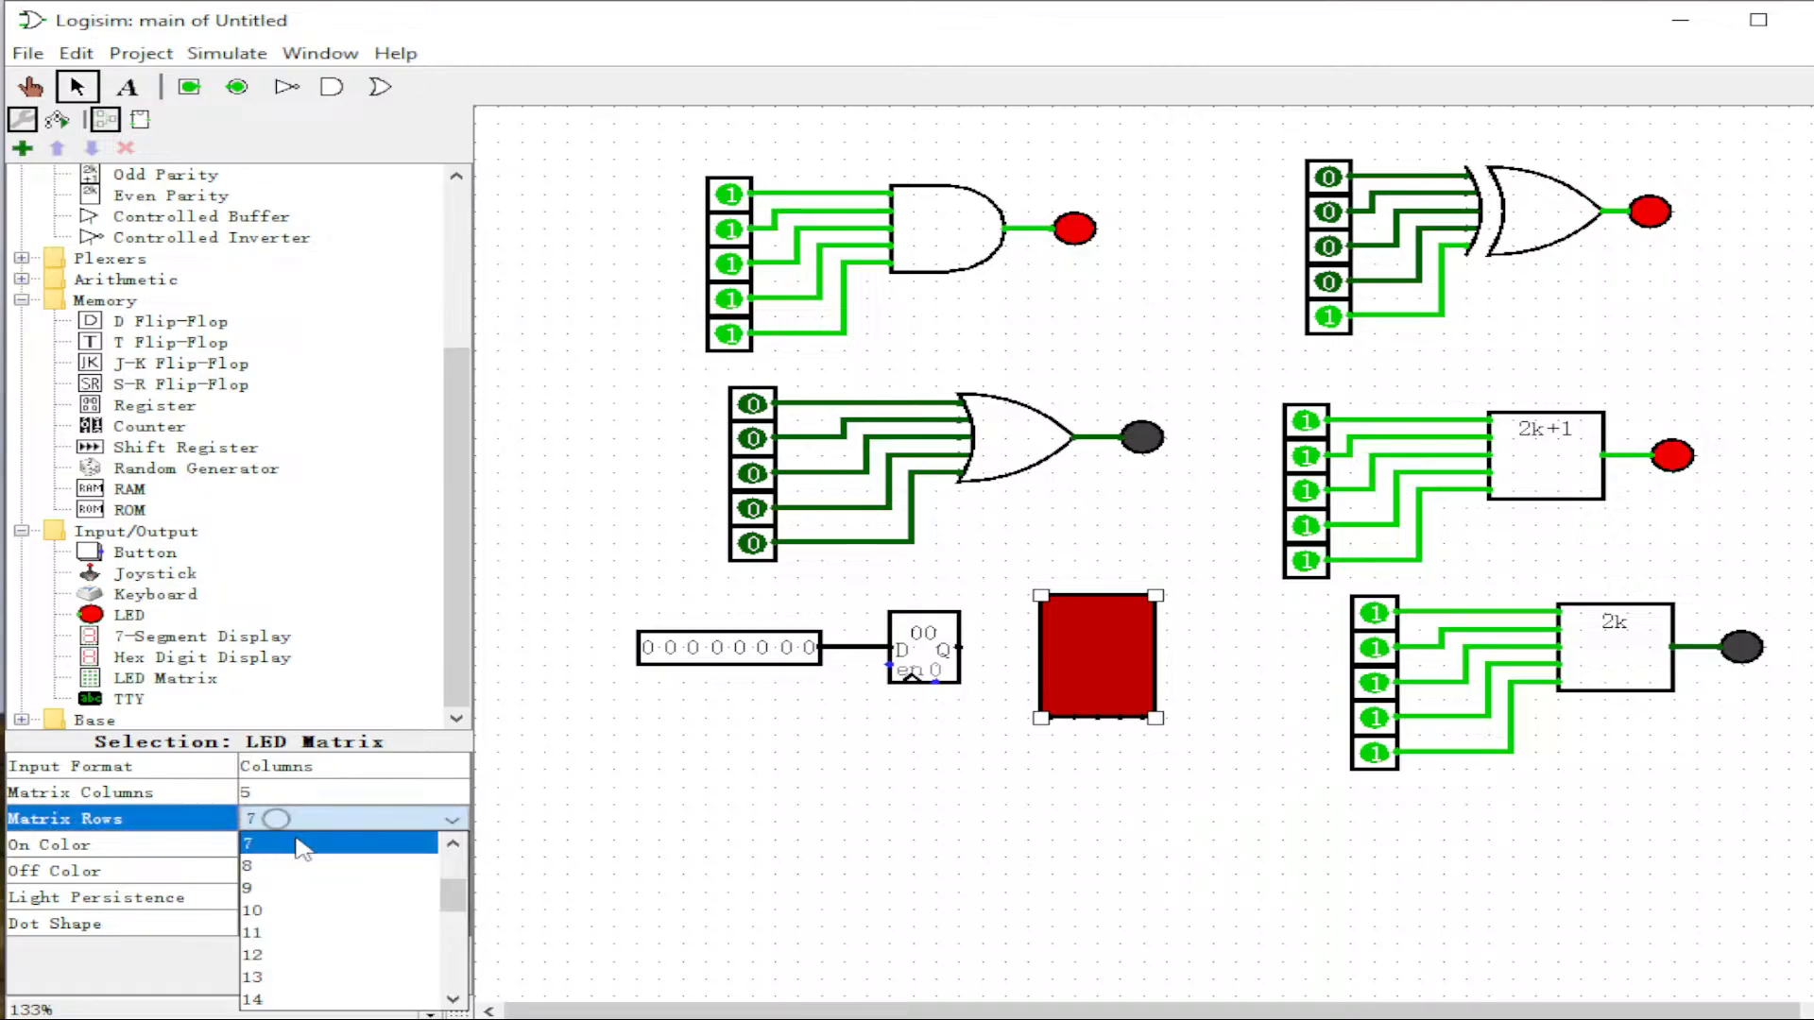
pyautogui.click(309, 875)
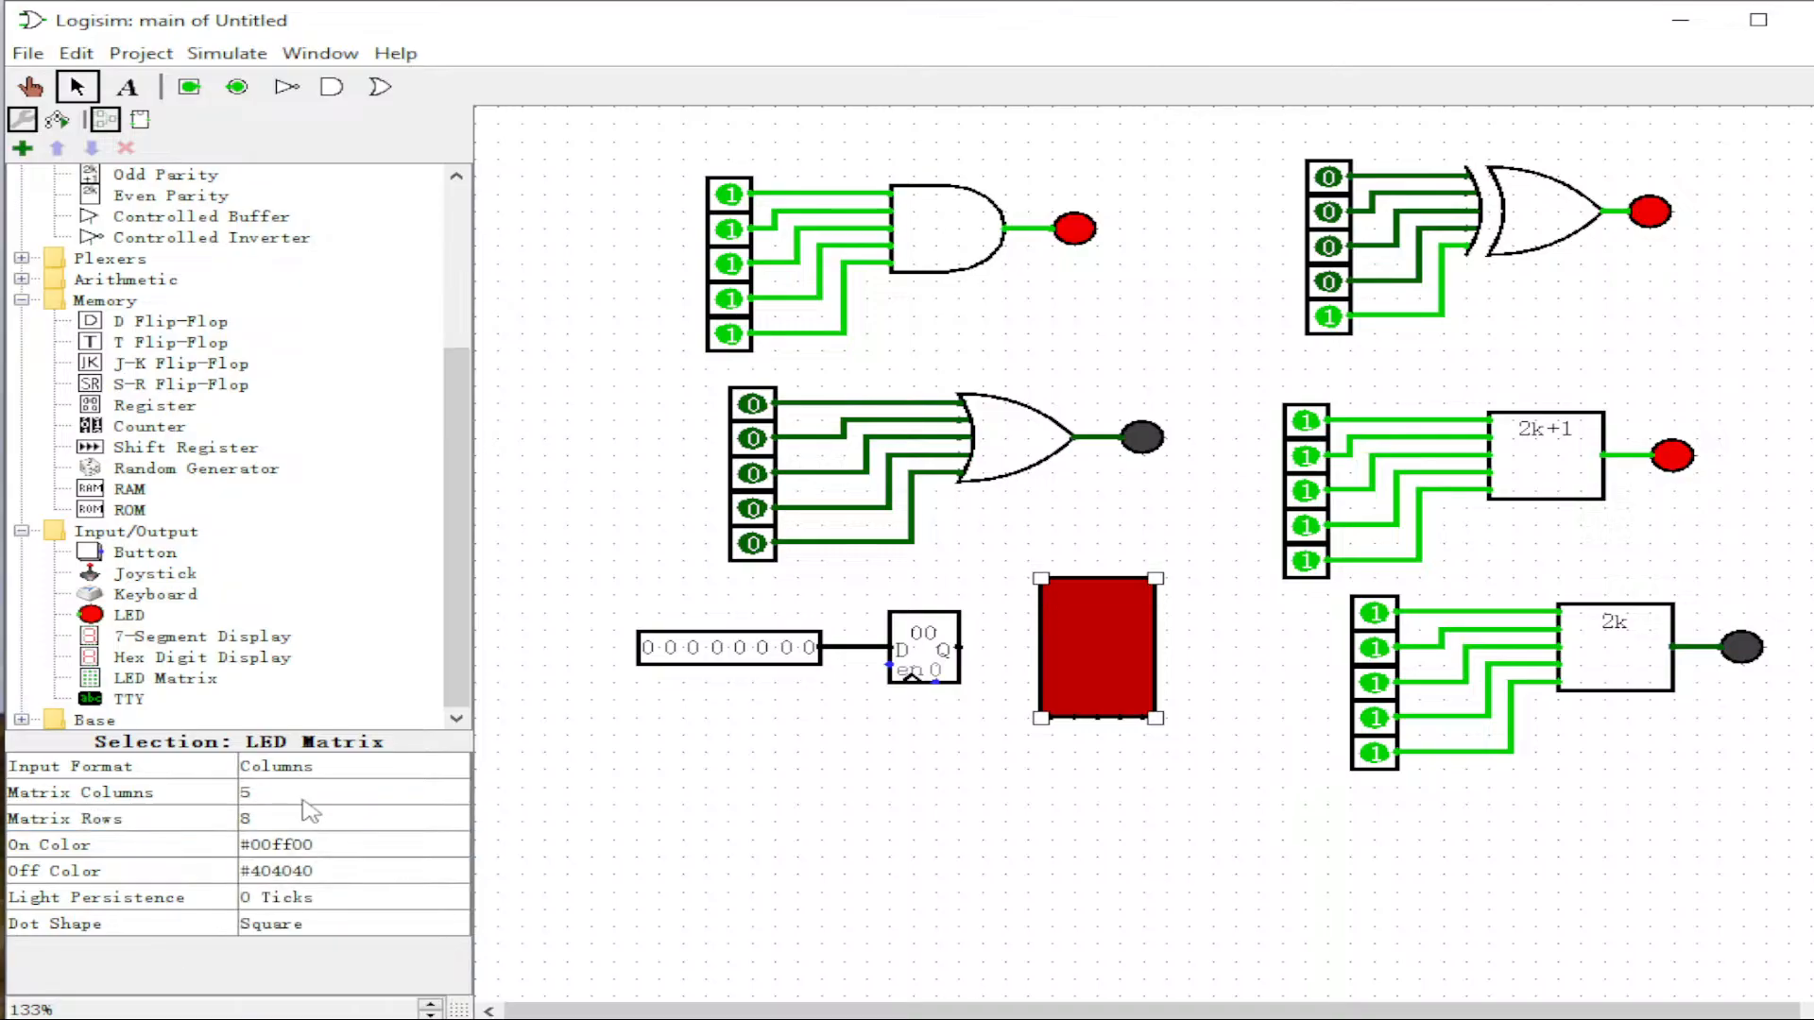
pyautogui.click(303, 799)
pyautogui.moveTo(460, 877); pyautogui.dragTo(458, 827)
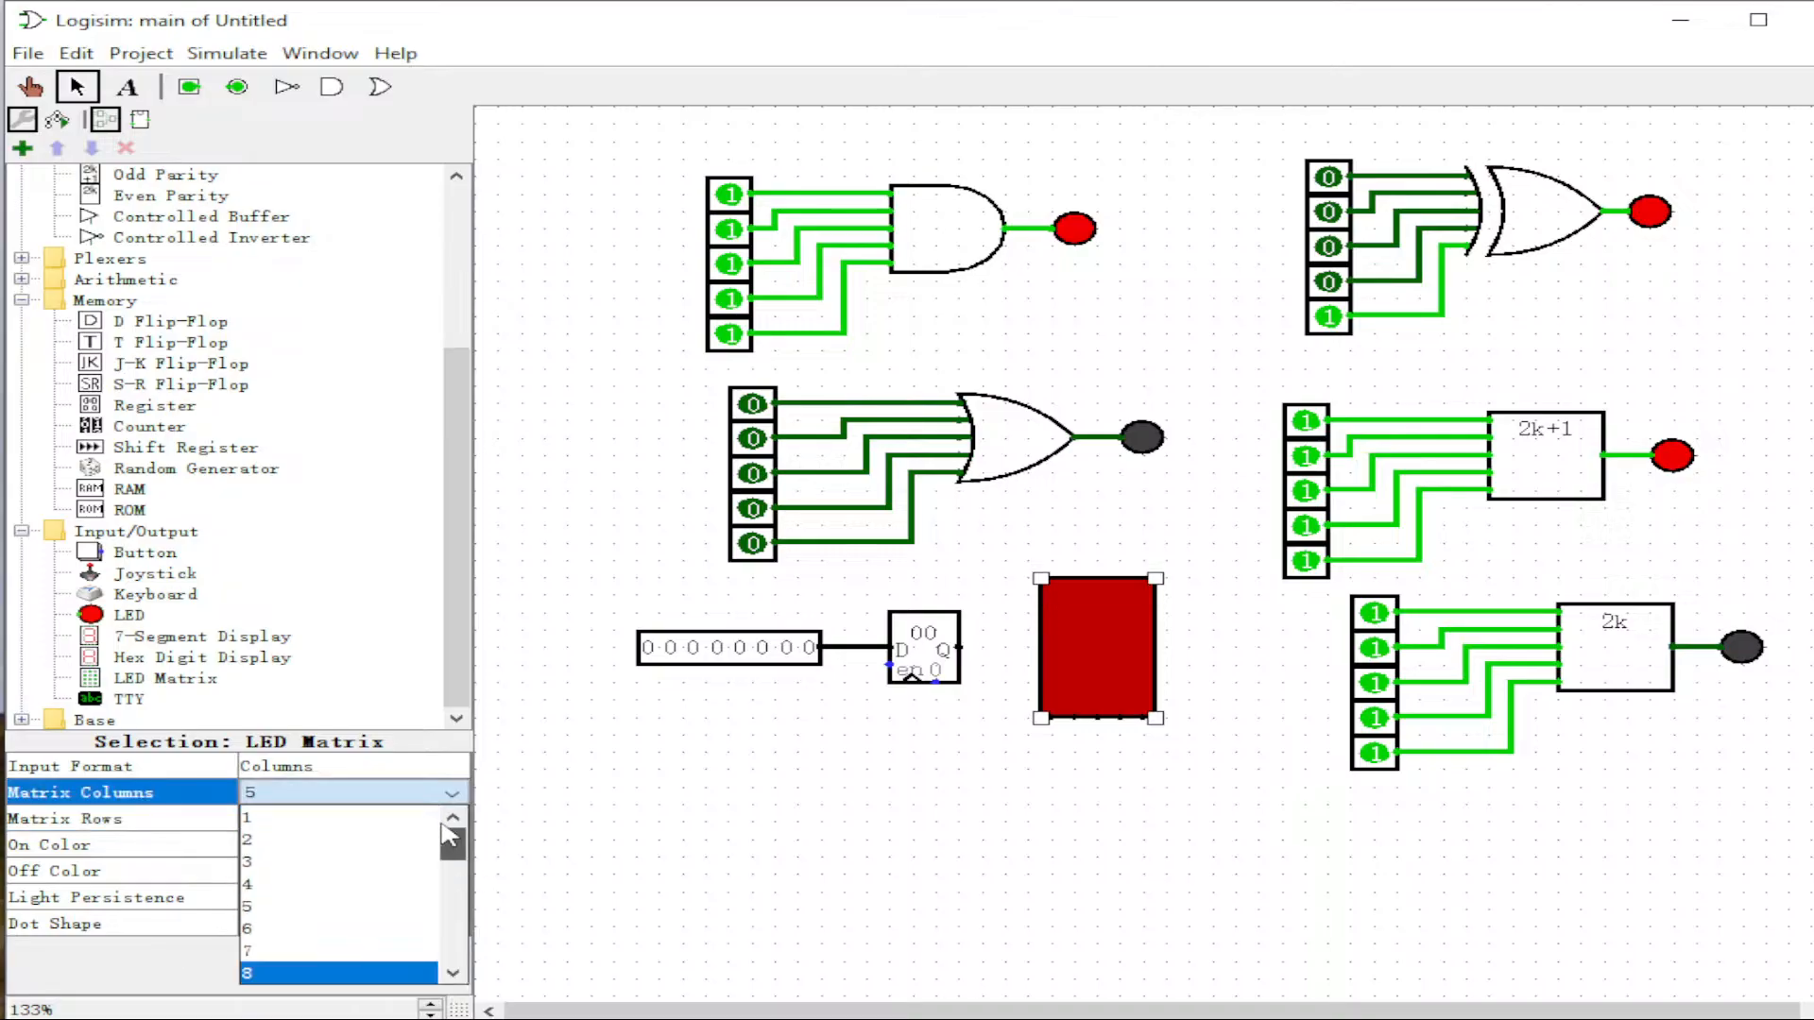
pyautogui.click(357, 818)
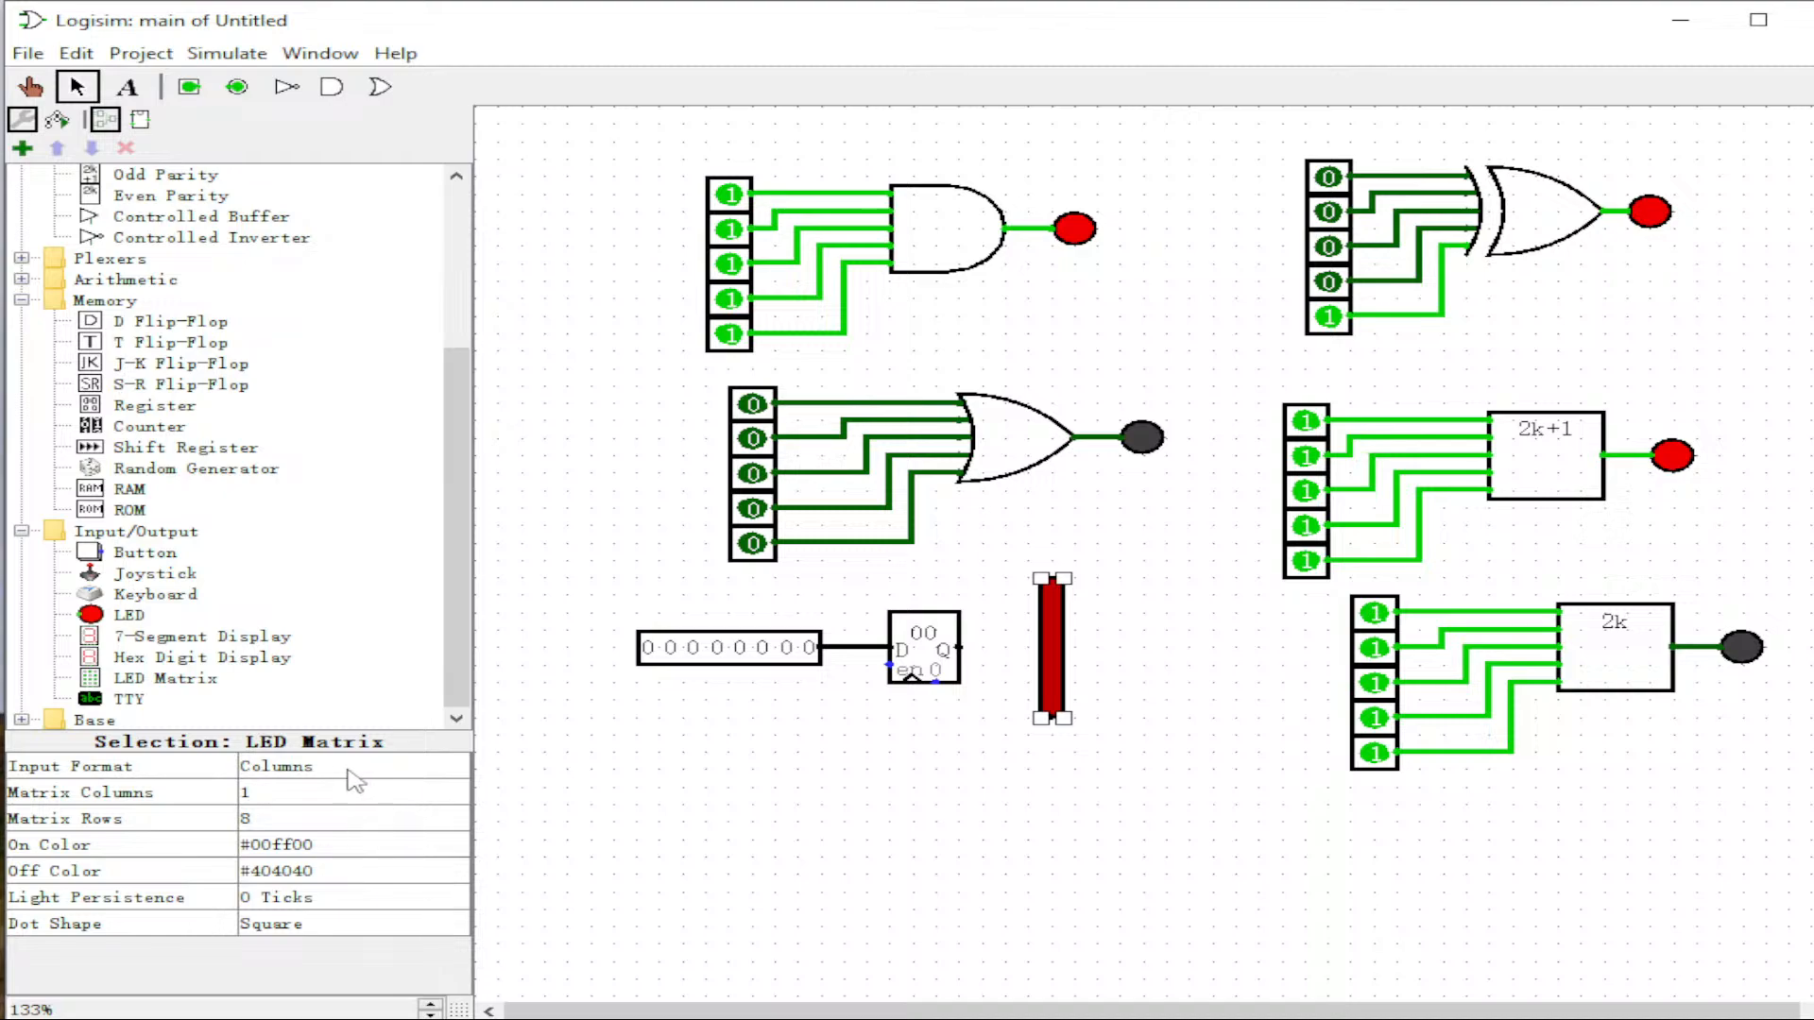
pyautogui.click(288, 775)
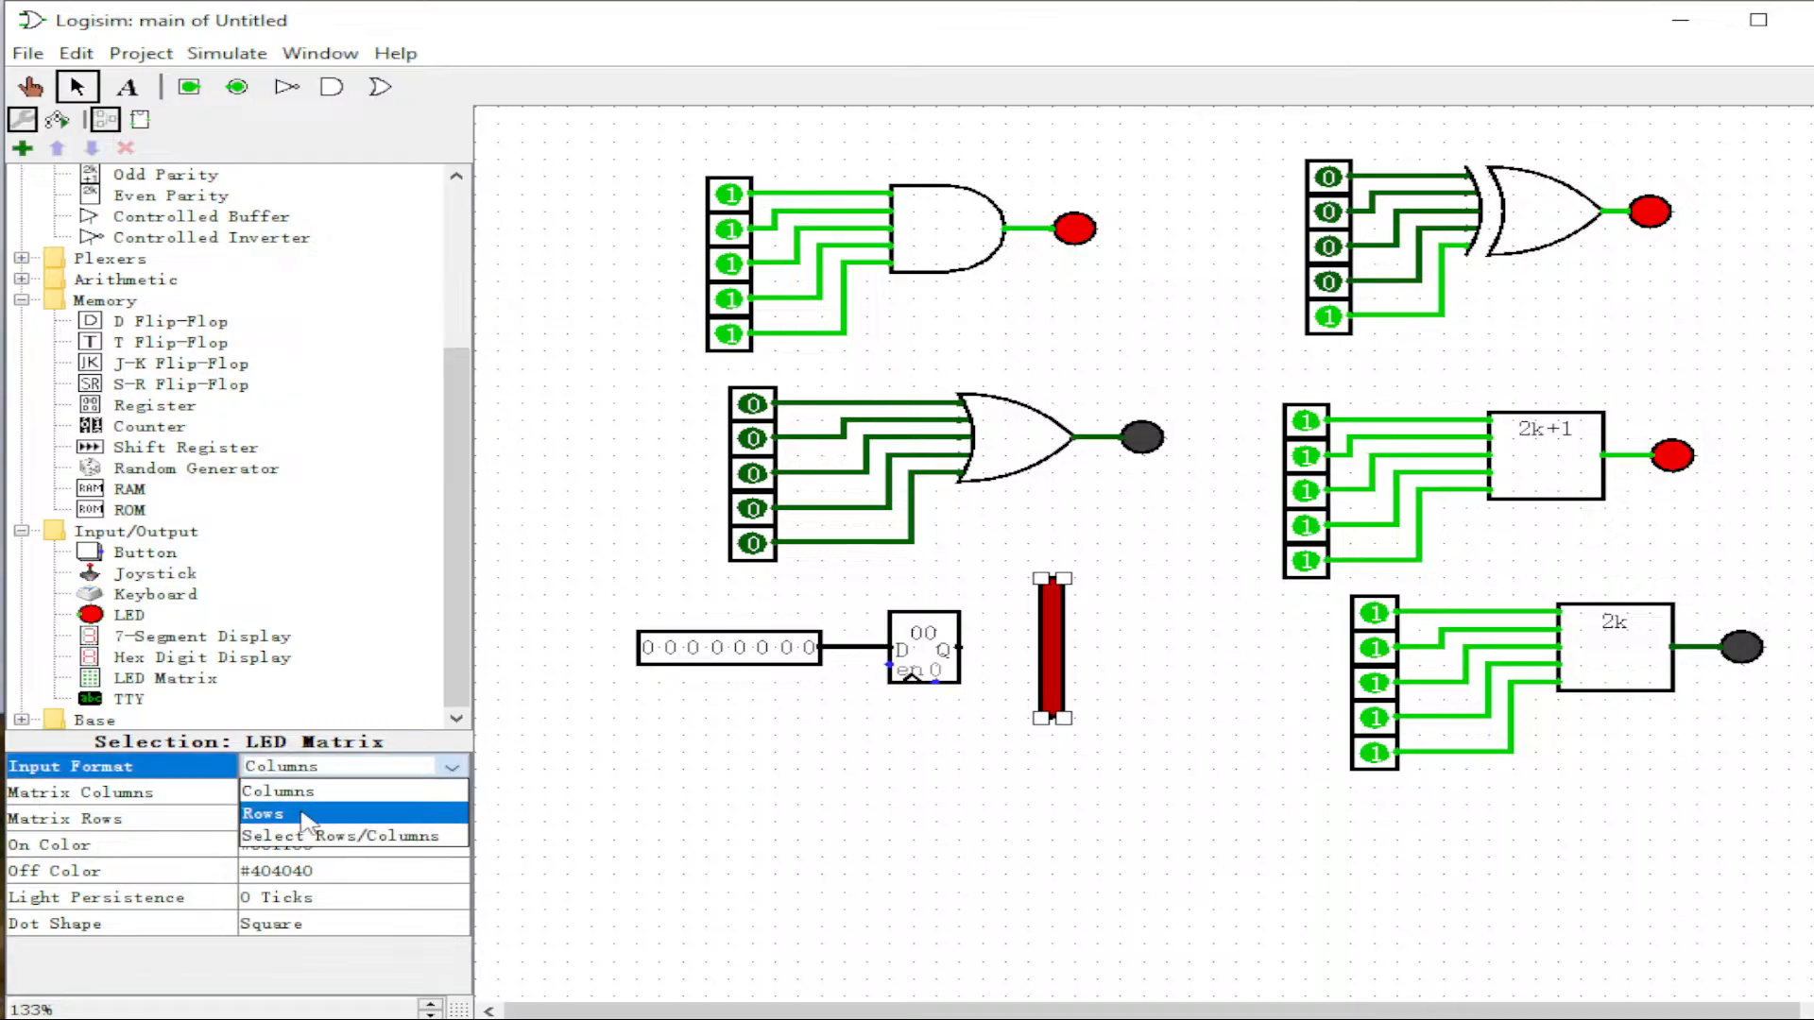
pyautogui.click(307, 817)
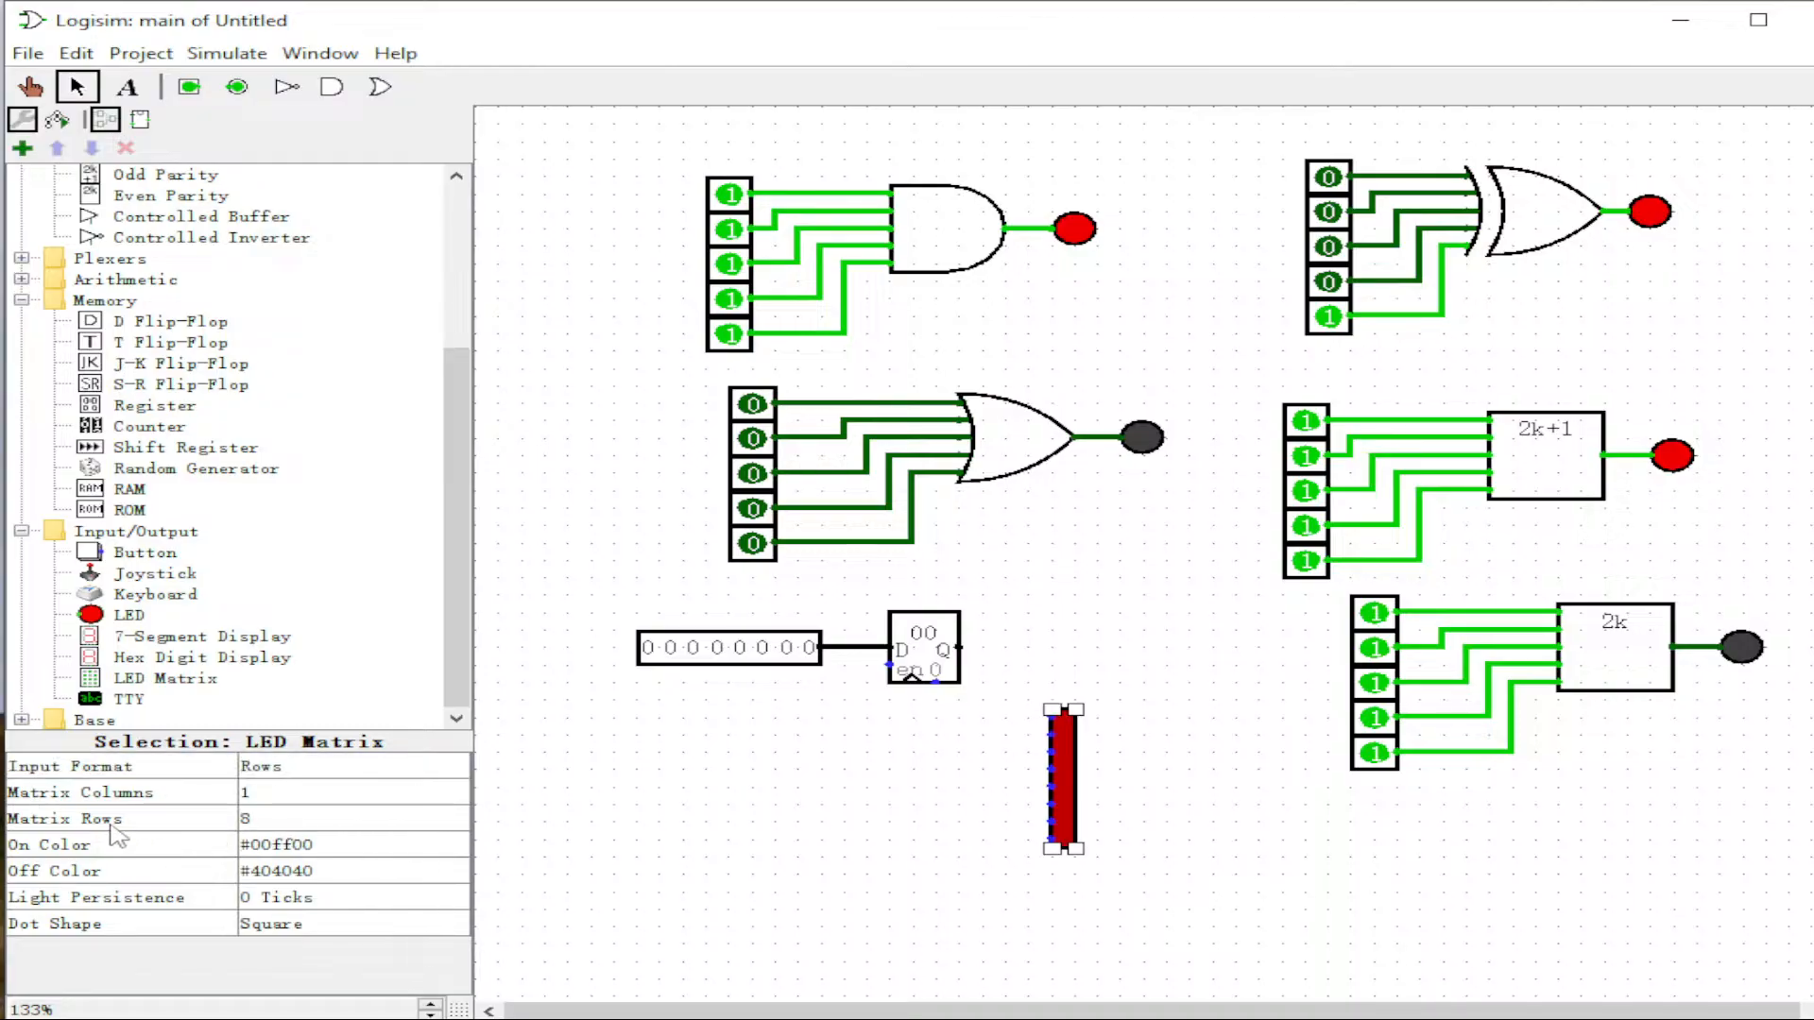
# Step: Give the LED matrix 8 columns and a single row
pyautogui.click(272, 801)
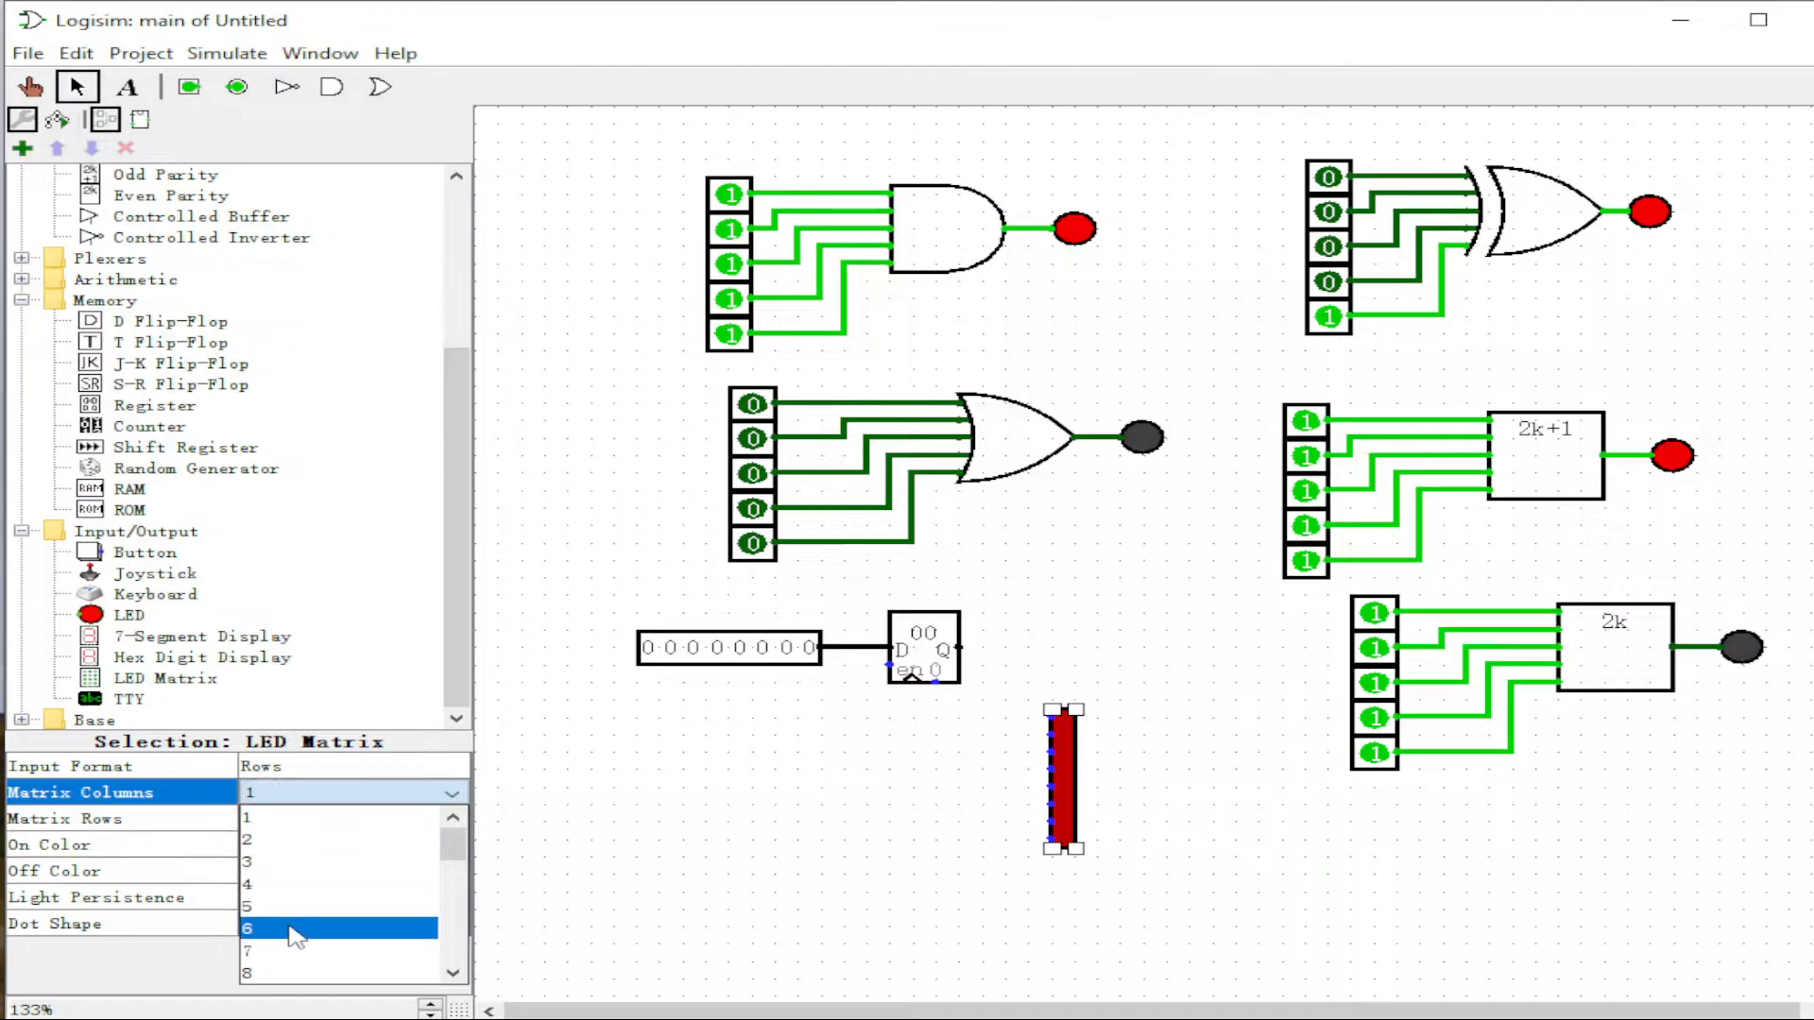
pyautogui.click(295, 966)
pyautogui.click(288, 818)
pyautogui.scroll(3, 359, 879)
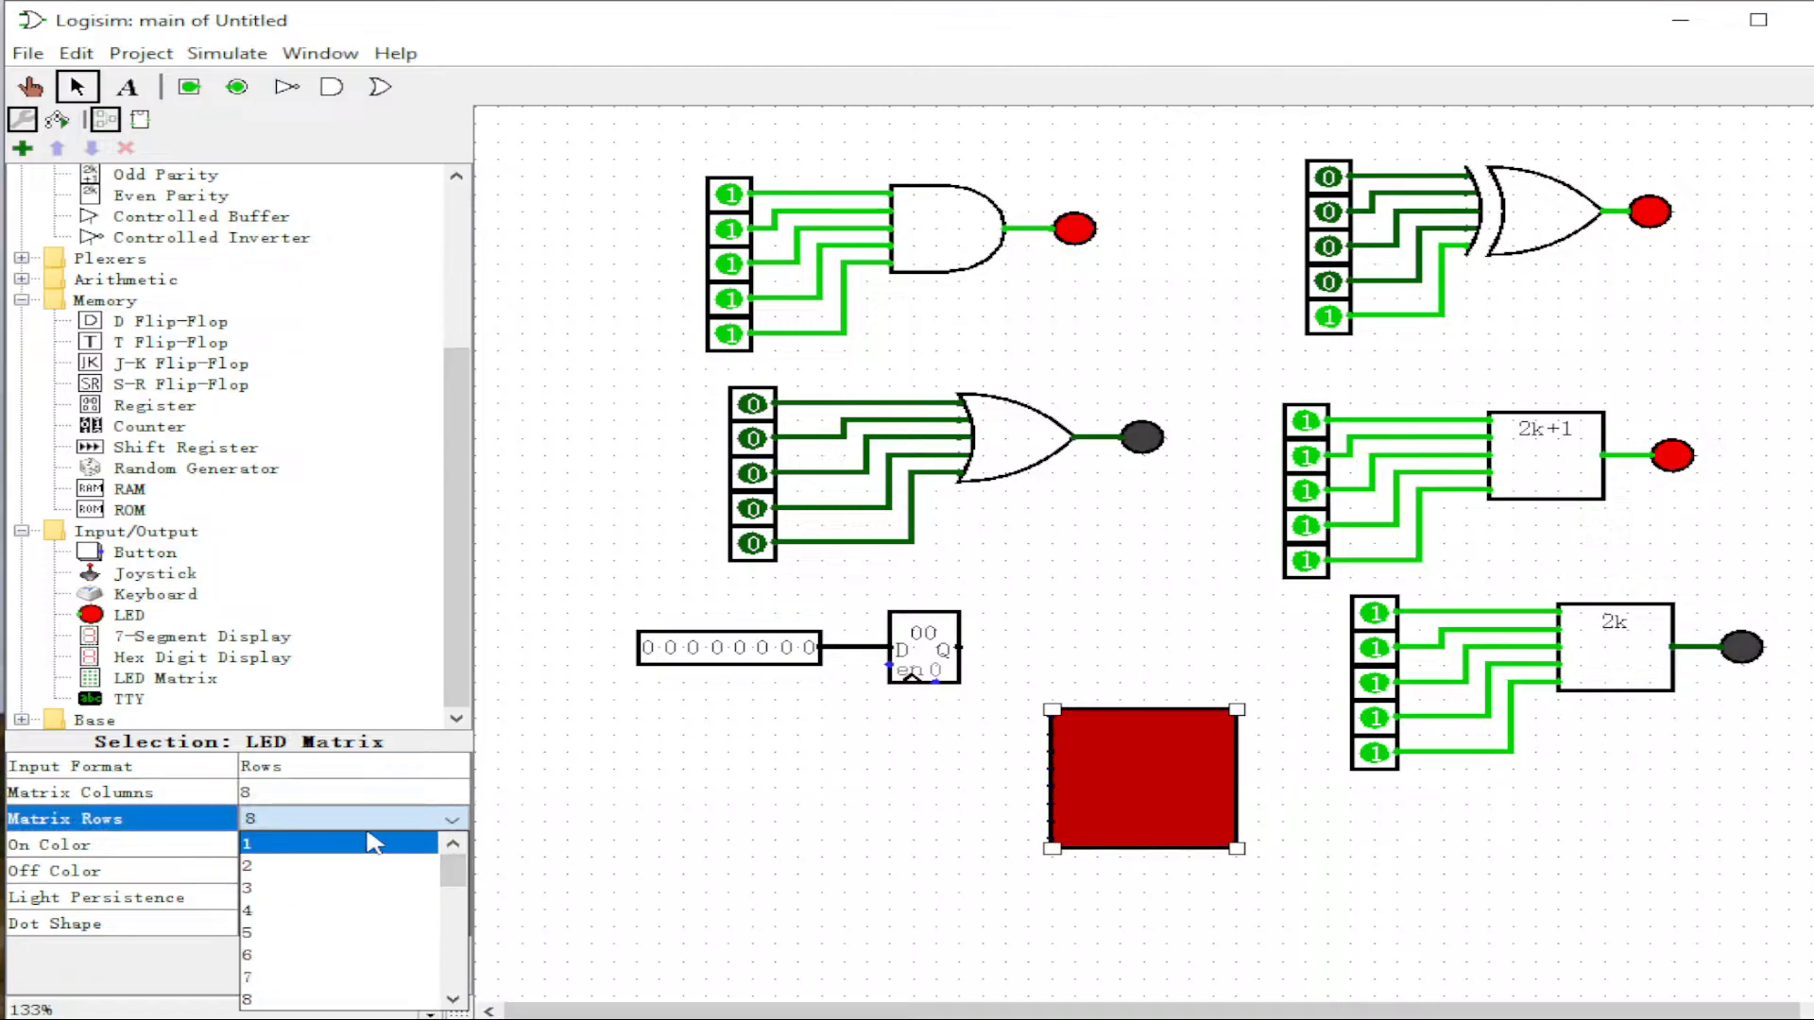
pyautogui.click(525, 843)
pyautogui.click(433, 820)
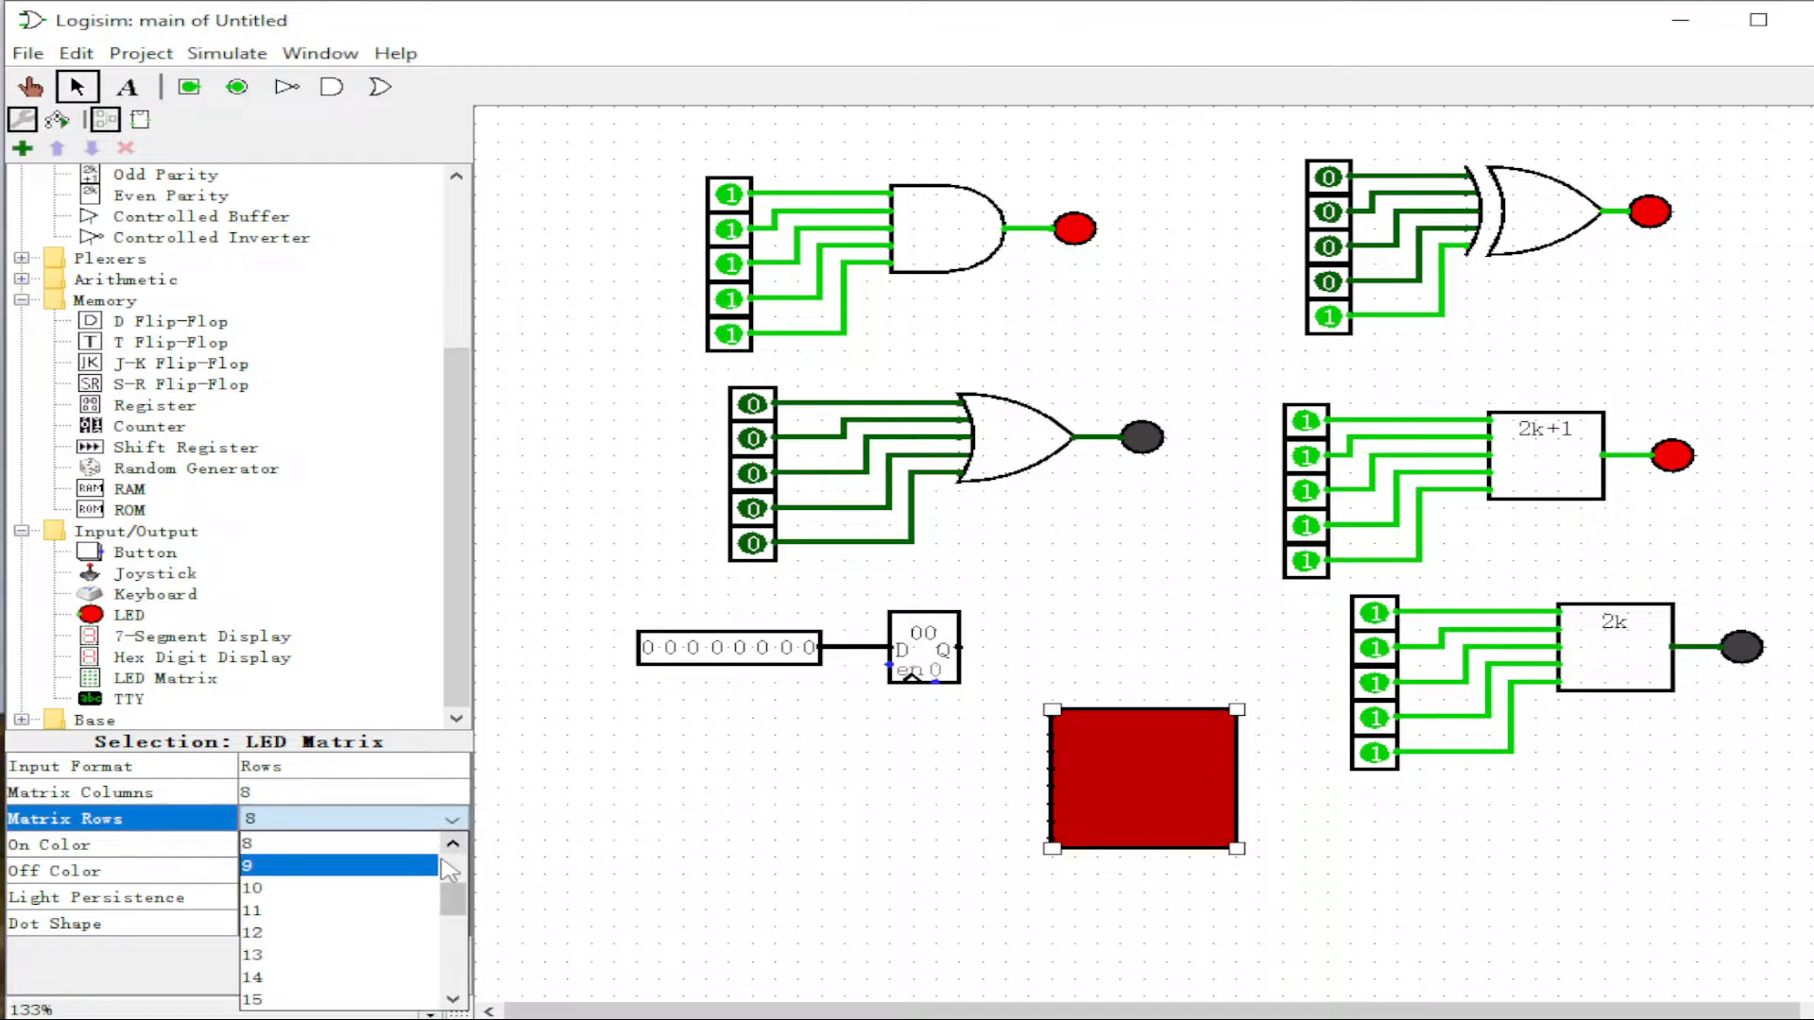
pyautogui.click(312, 843)
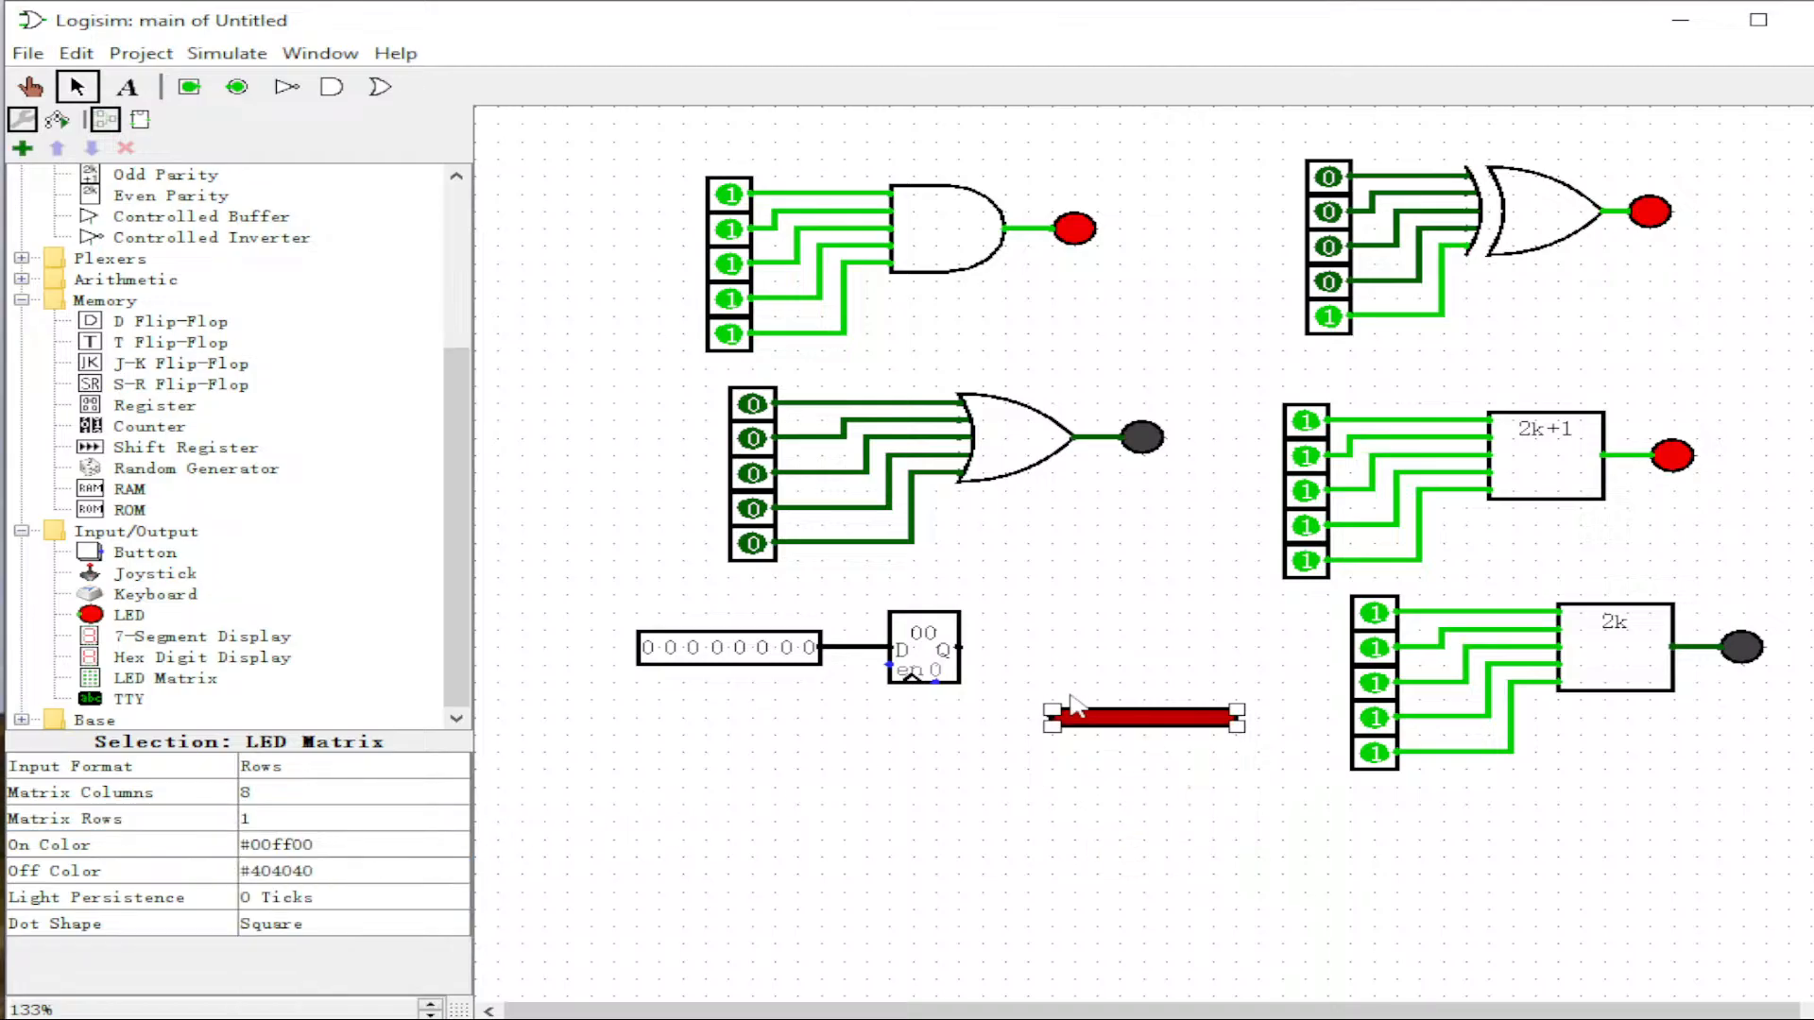
# Step: Align the LED strip with the register's output and wire Q to it
pyautogui.moveTo(1127, 723); pyautogui.dragTo(1104, 652)
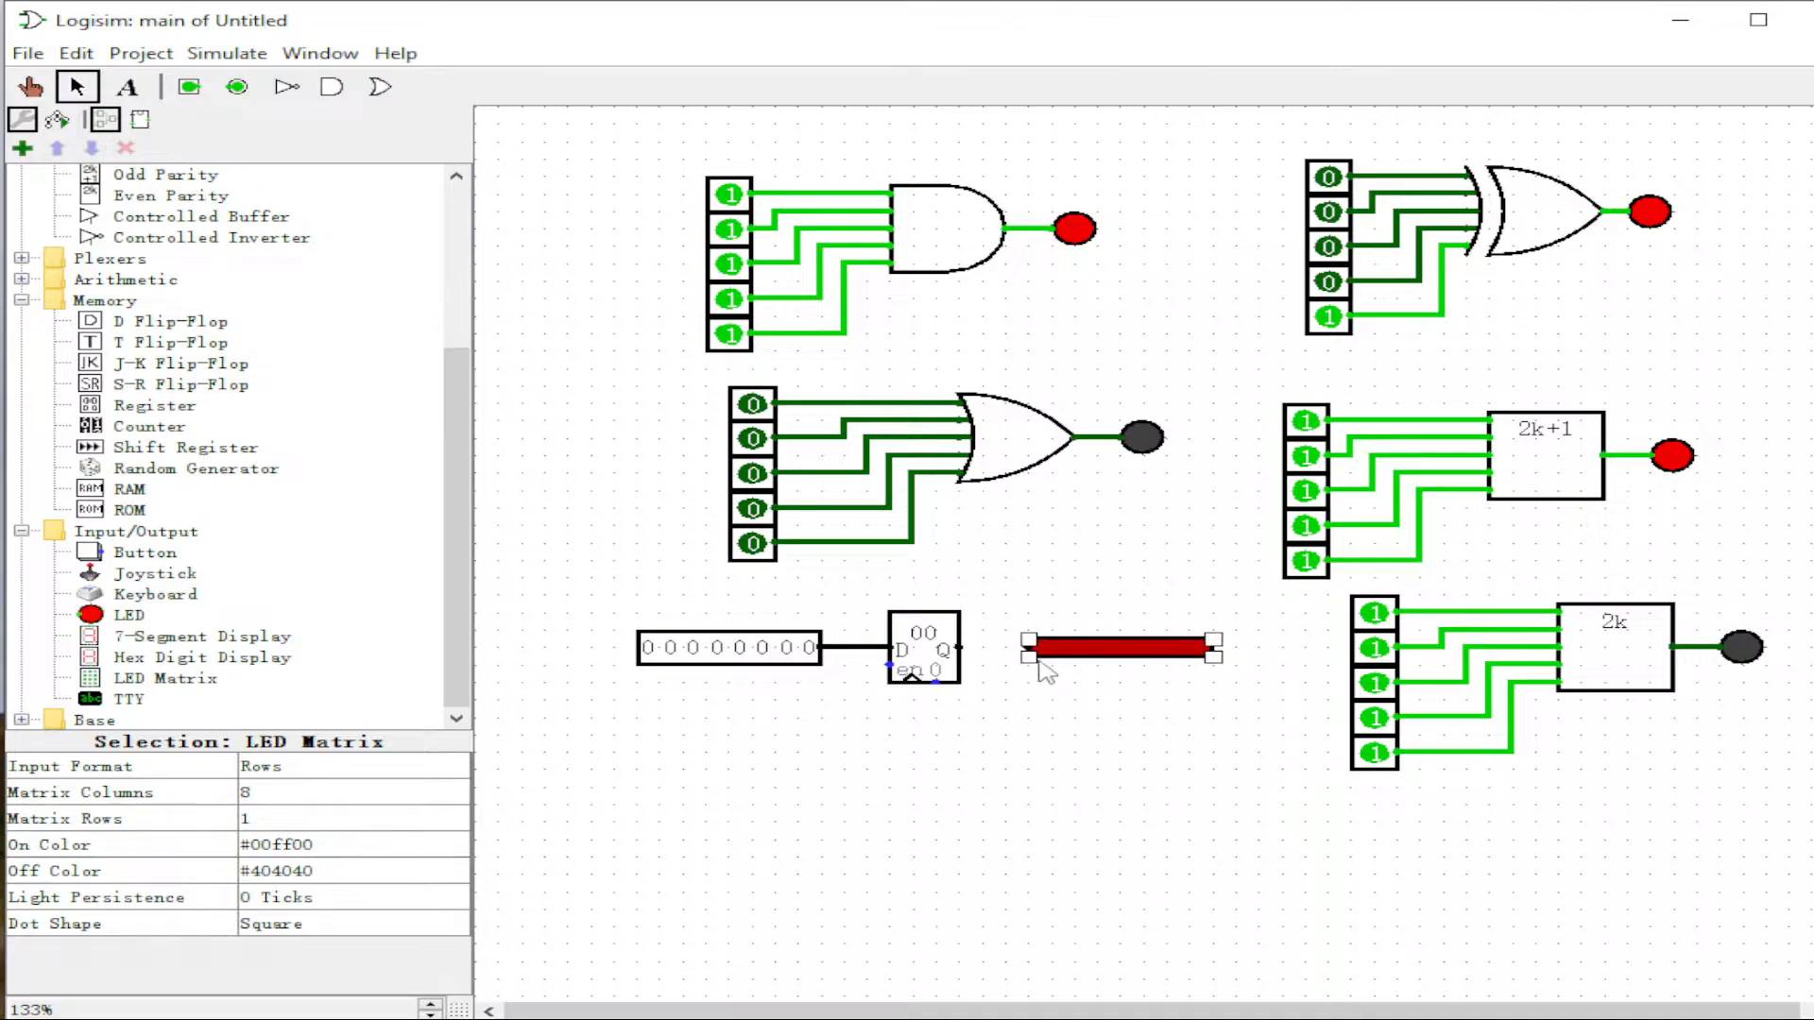
pyautogui.moveTo(959, 648); pyautogui.dragTo(1028, 648)
pyautogui.click(1049, 761)
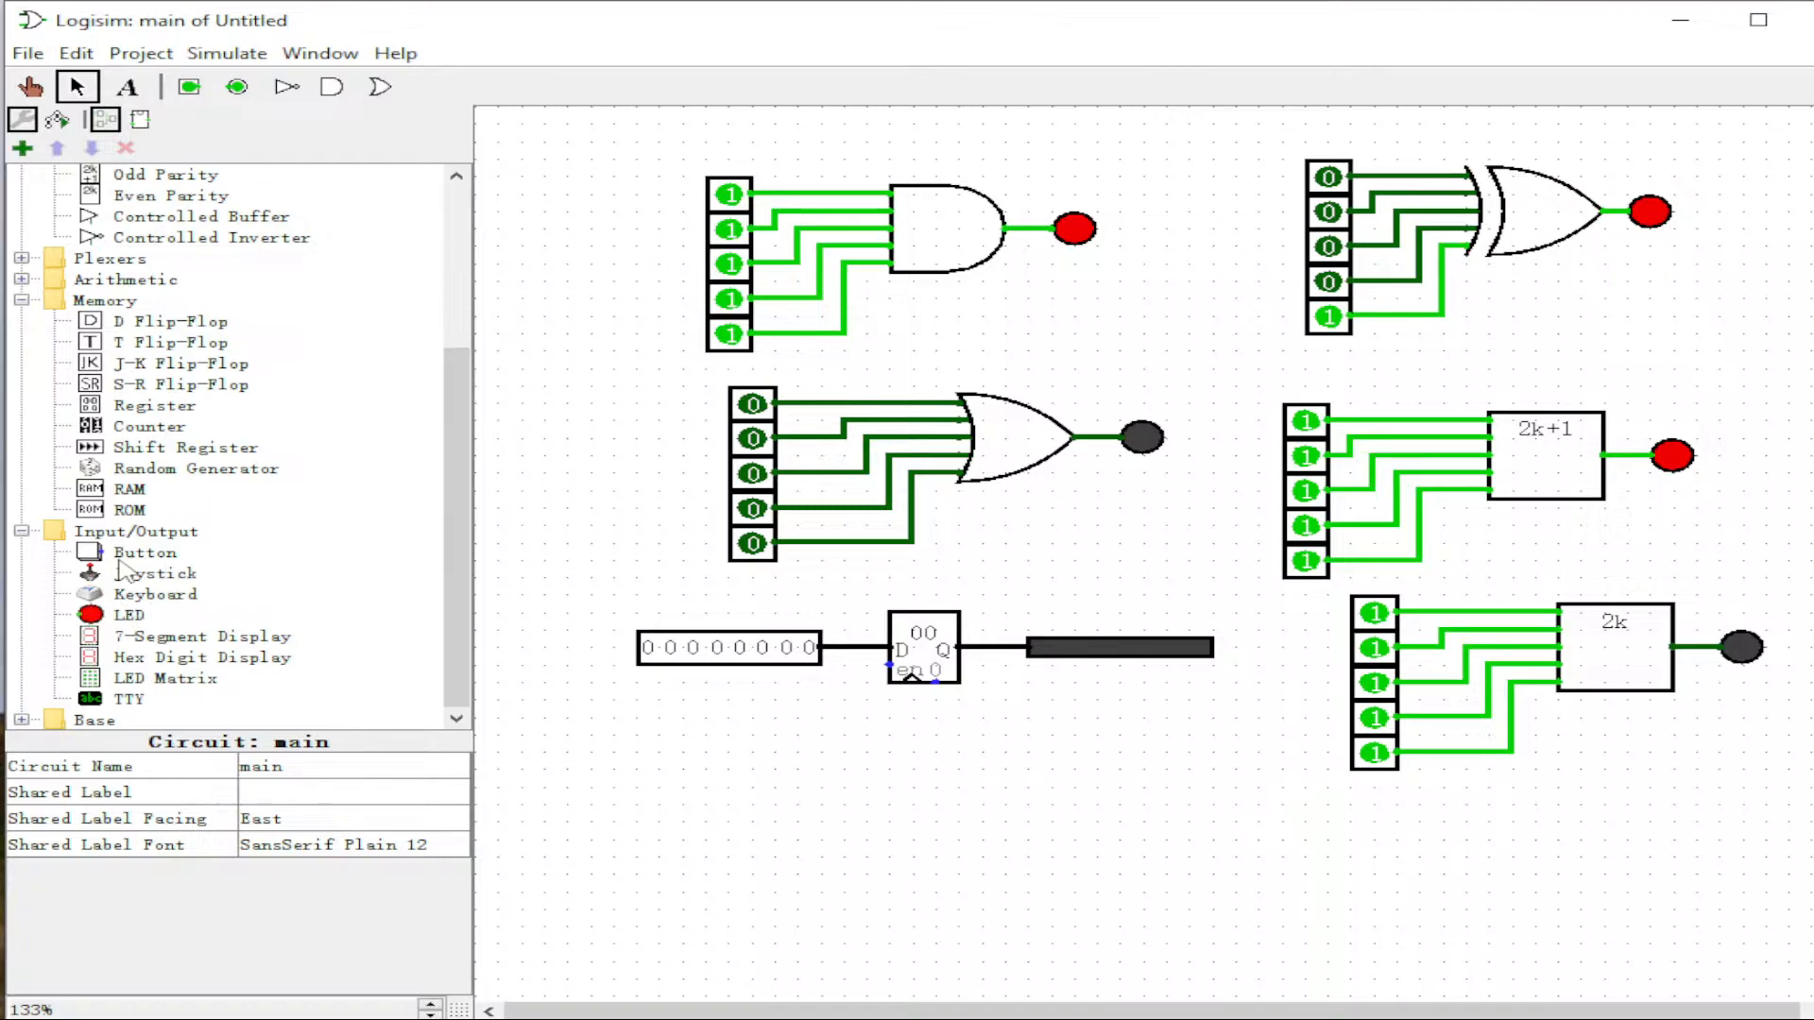
# Step: Place a Button below the register and wire it to the register's clock input
pyautogui.click(116, 557)
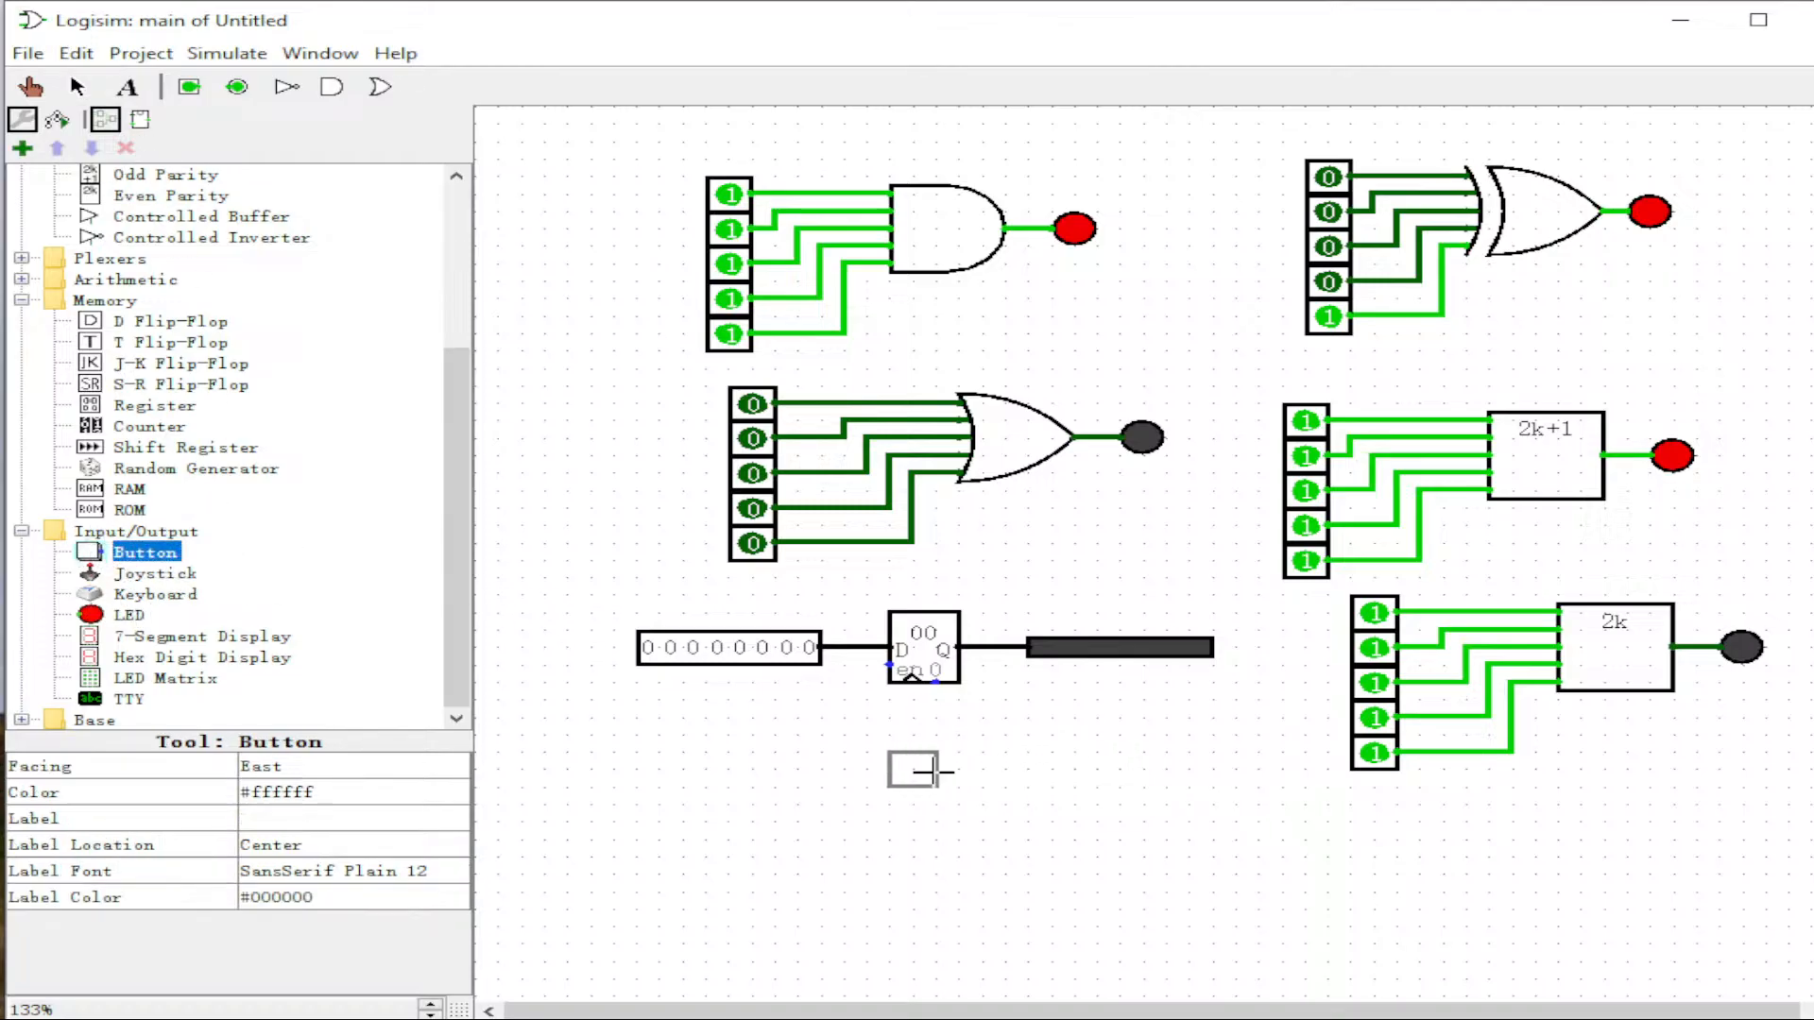
pyautogui.click(799, 806)
pyautogui.moveTo(798, 805); pyautogui.dragTo(911, 678)
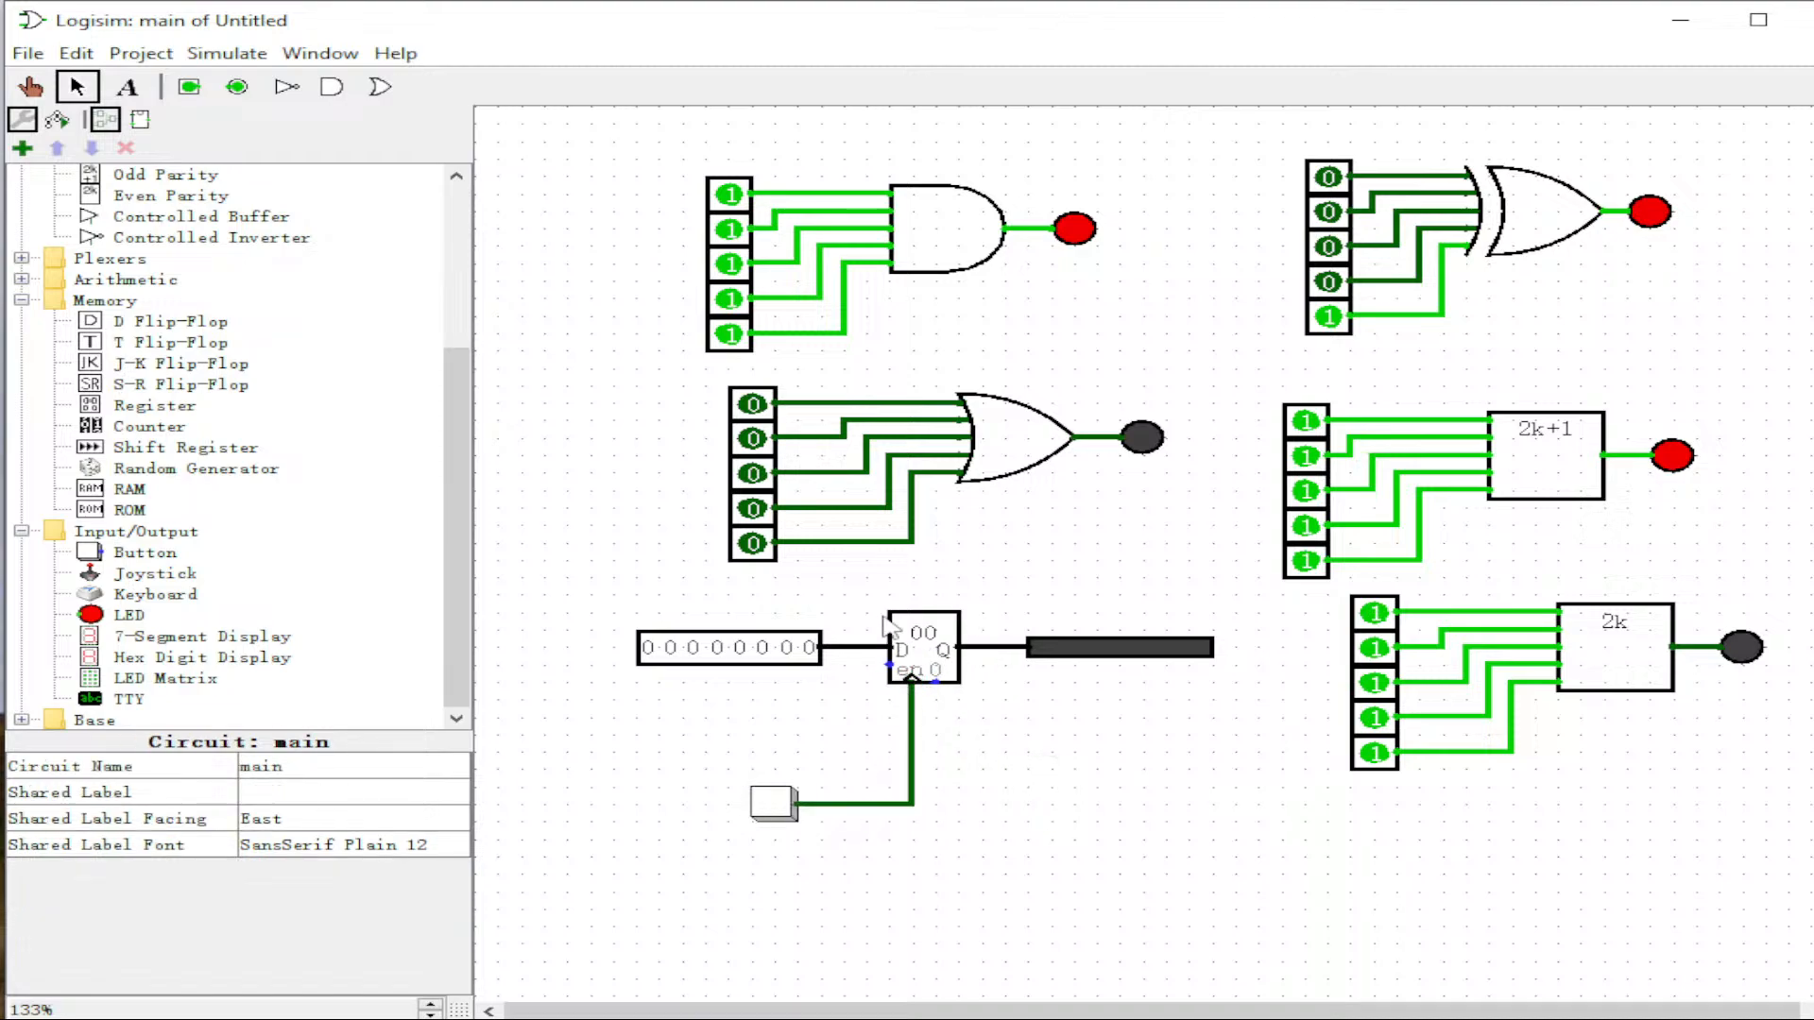
pyautogui.click(31, 87)
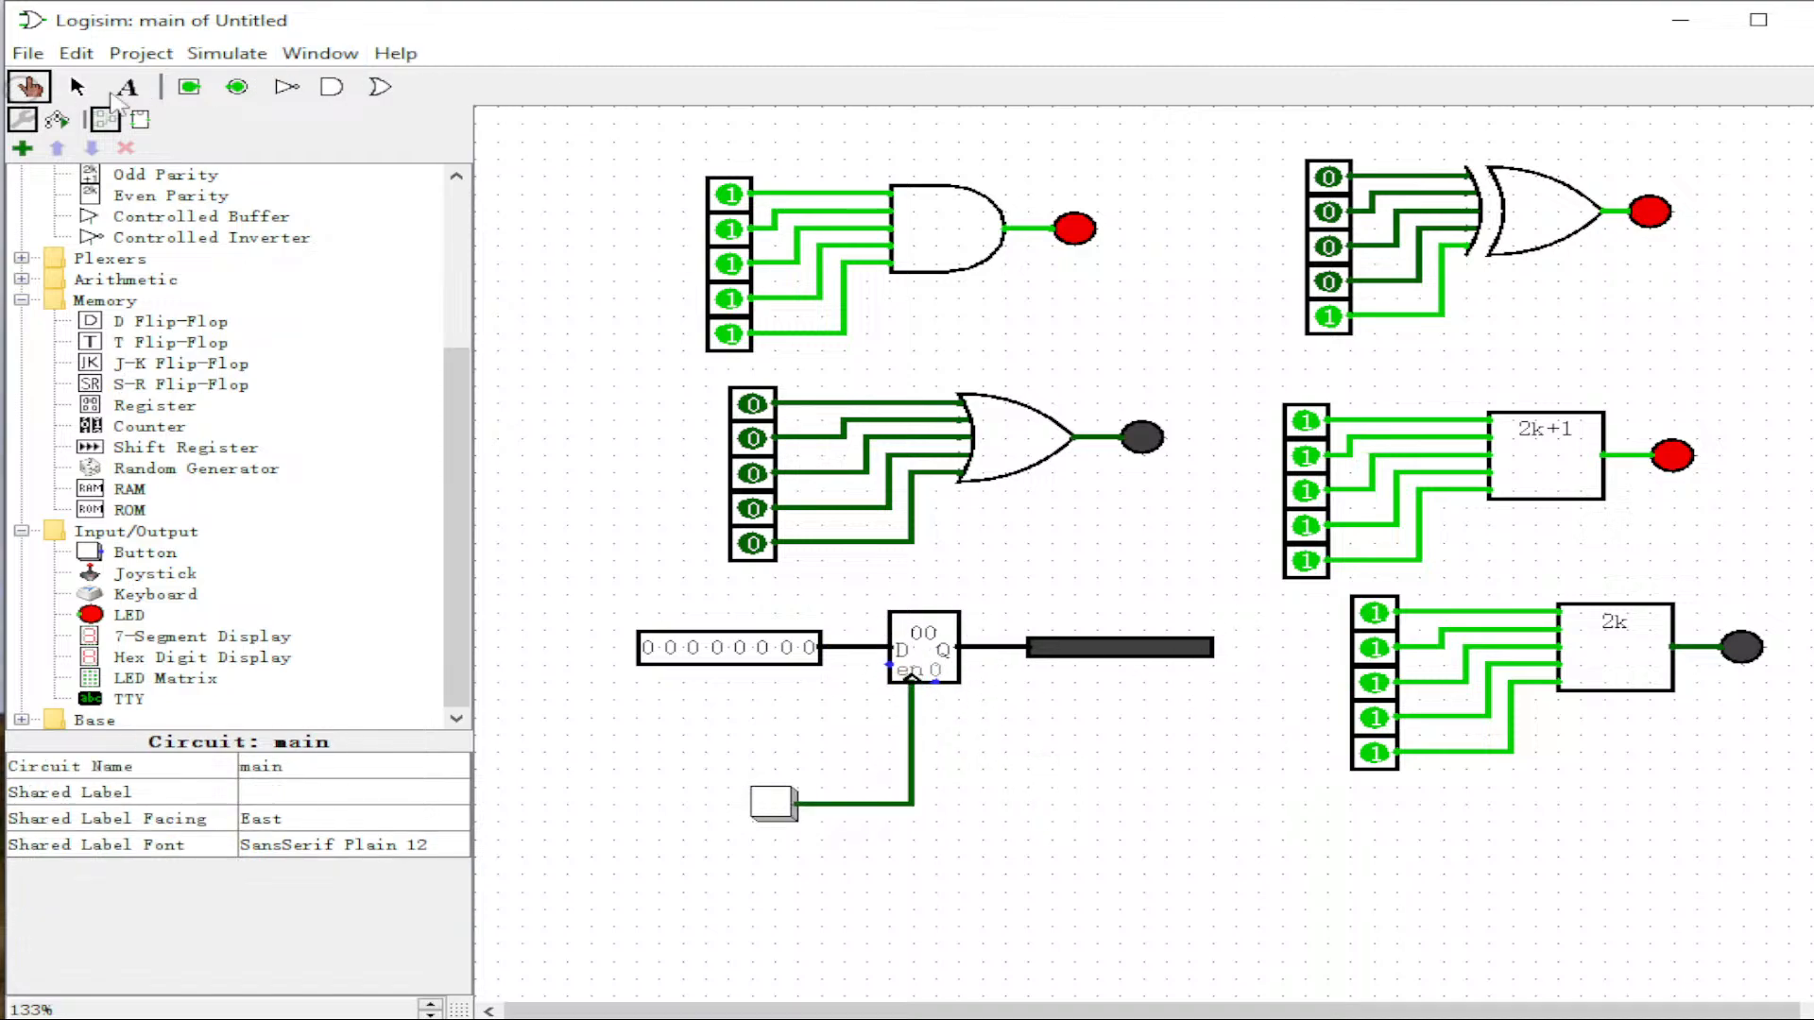
# Step: Set the input pin to 01000010 and clock 42 into the register with the button
pyautogui.click(670, 648)
pyautogui.click(786, 648)
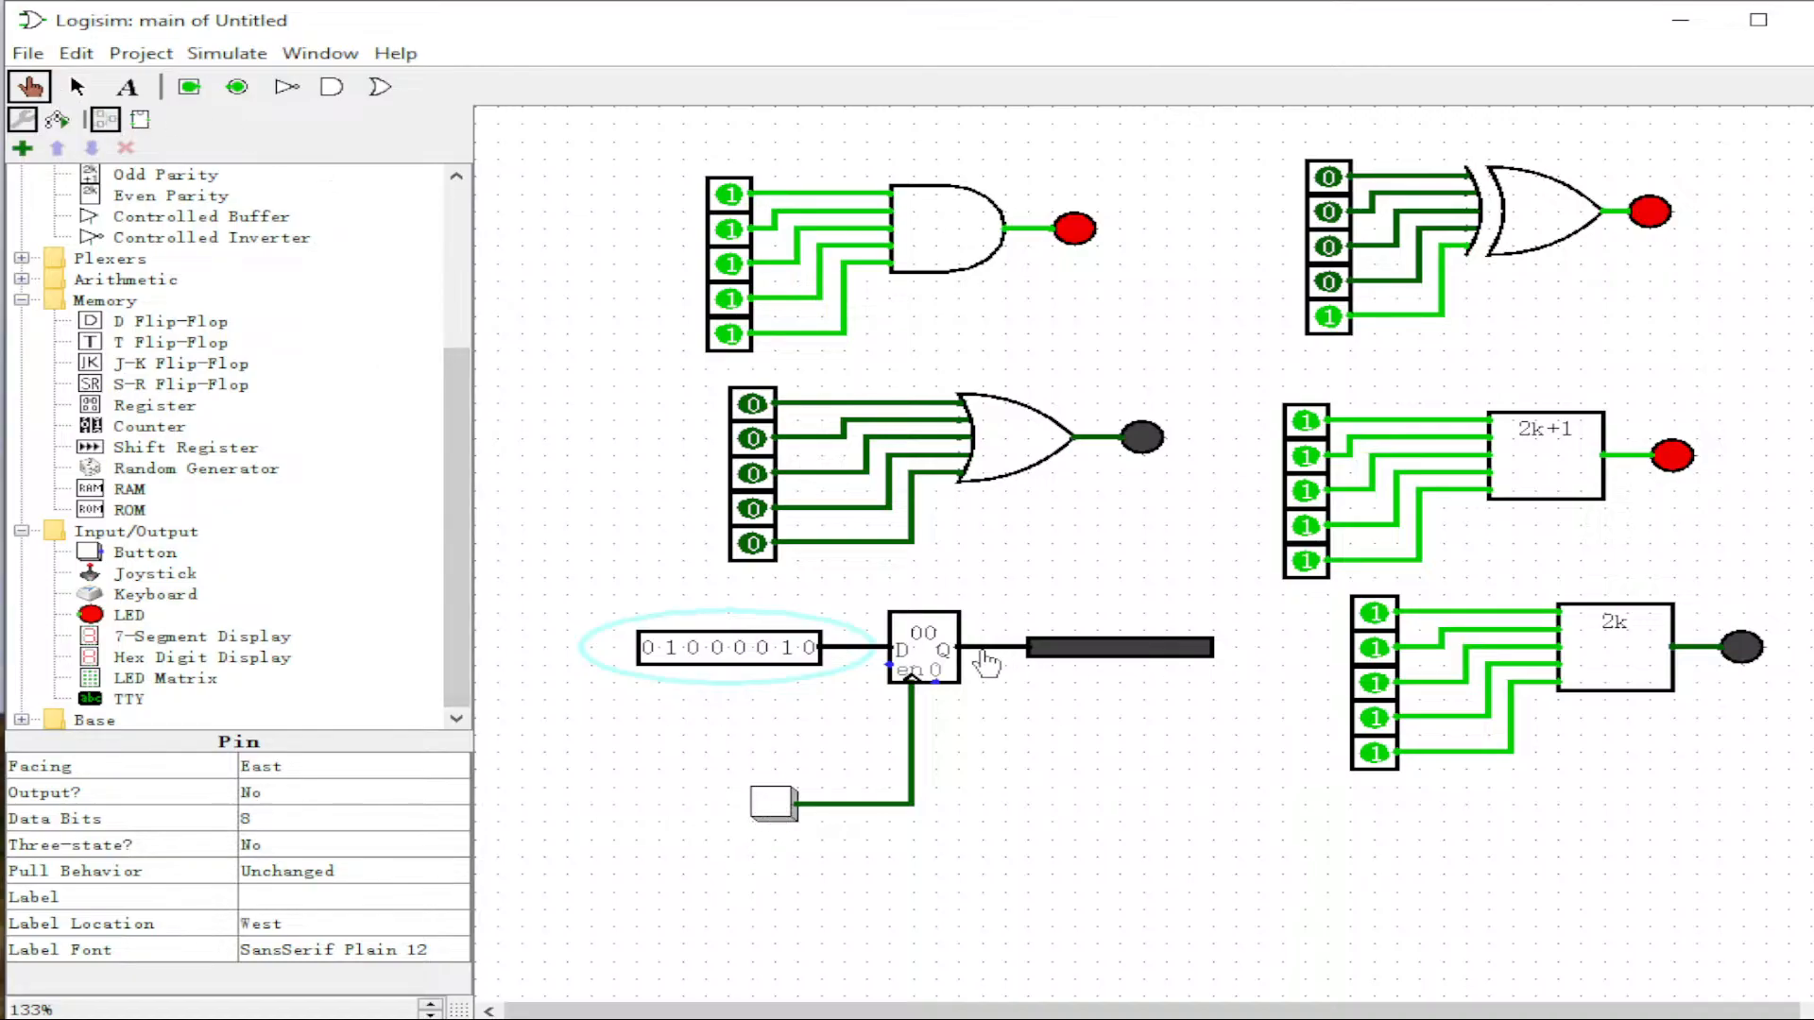
pyautogui.click(771, 803)
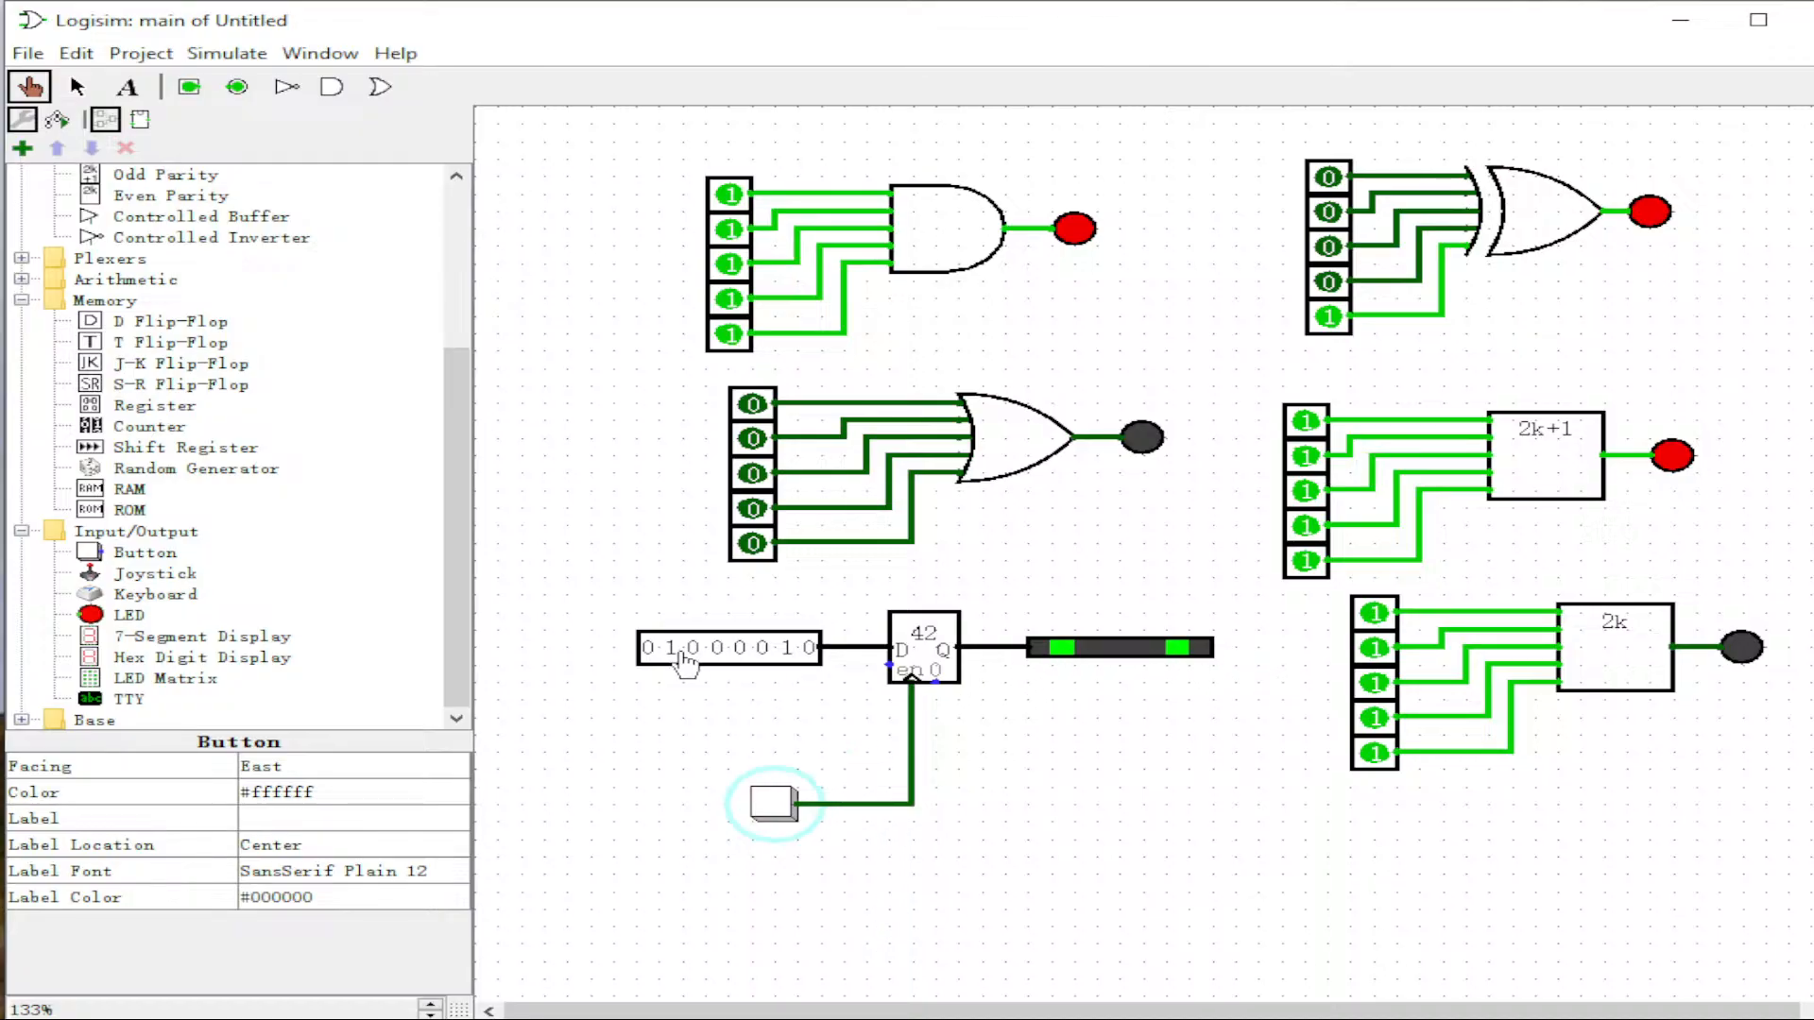
# Step: Change the input to 01010110 and clock 56 into the register
pyautogui.click(718, 652)
pyautogui.click(764, 650)
pyautogui.click(772, 803)
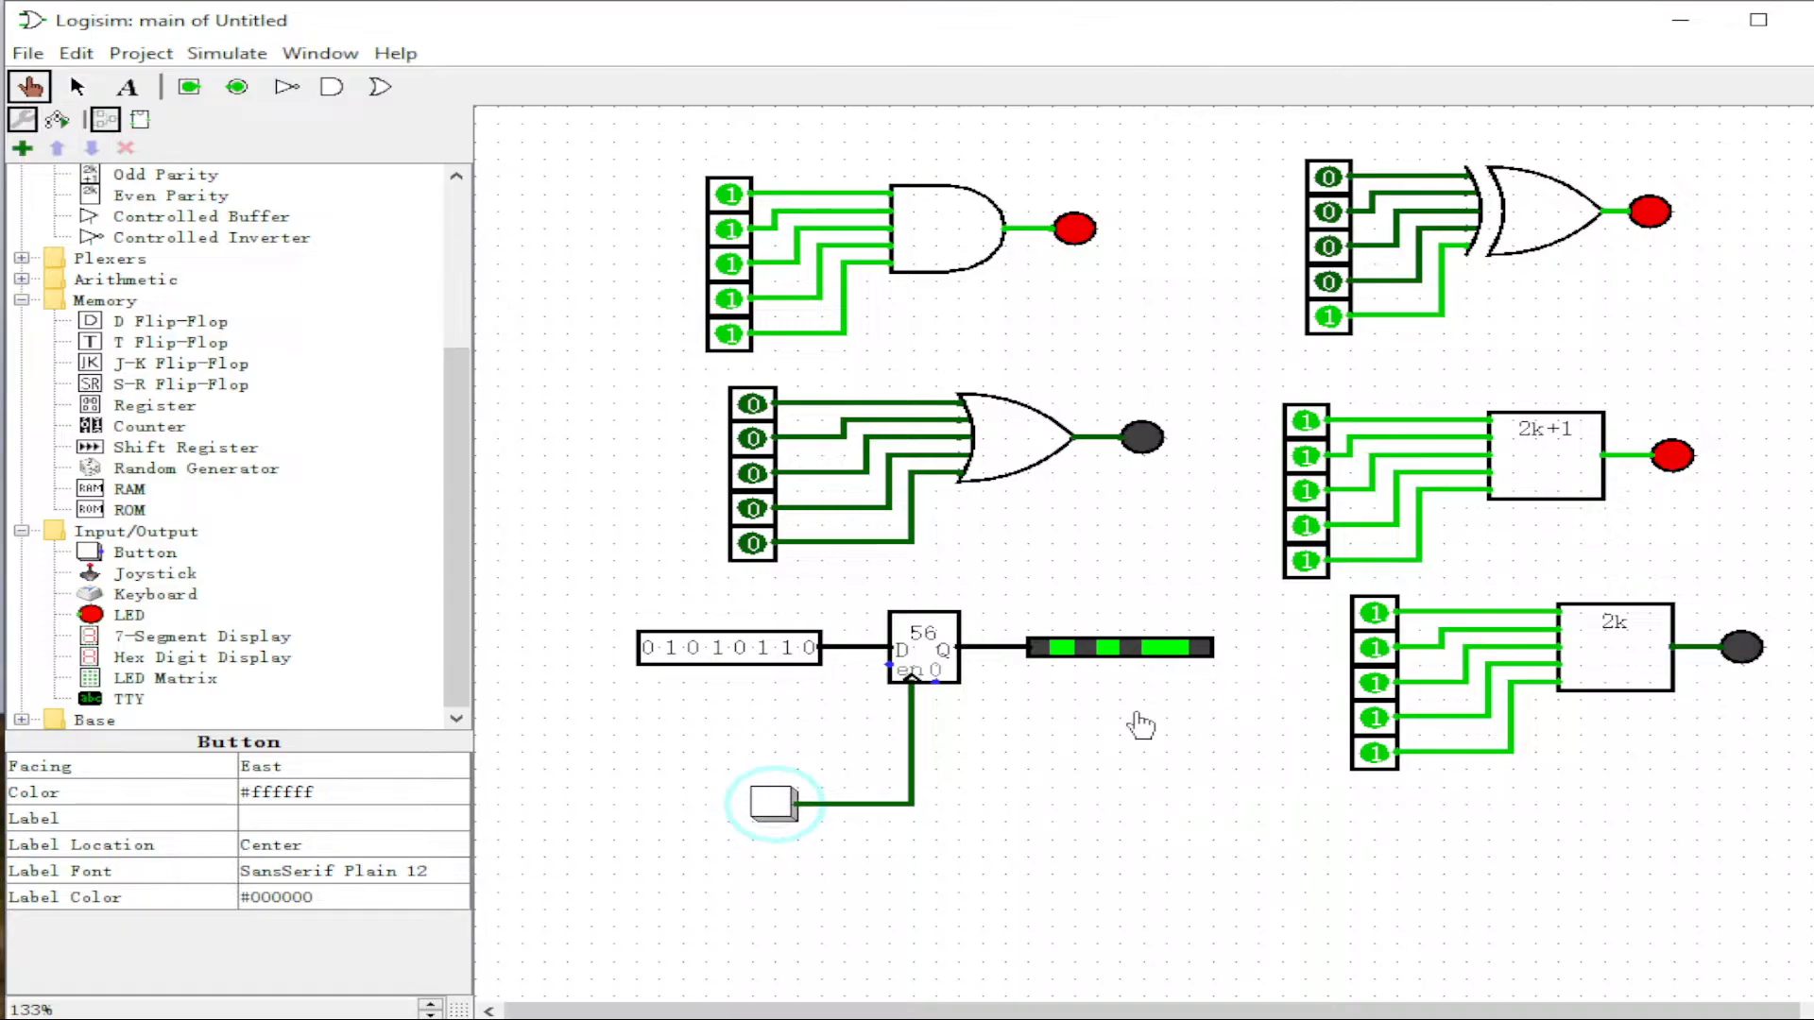